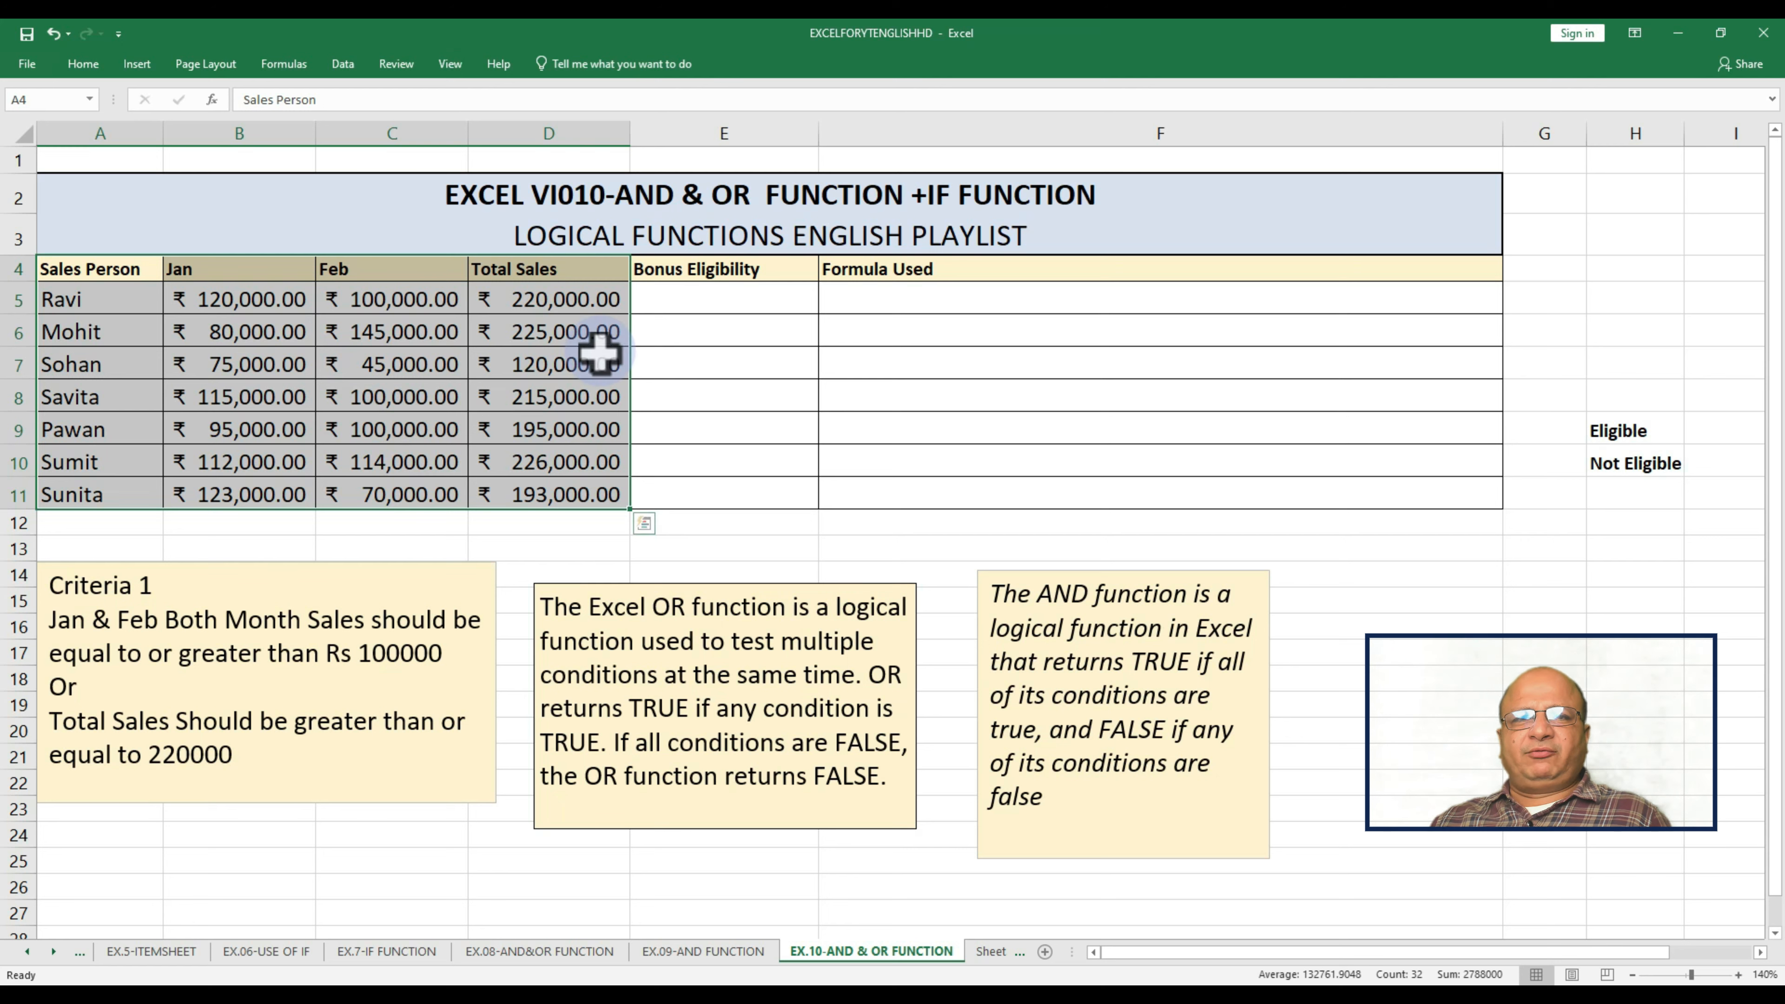
# - Examine the Bonus Eligibility column and the two alternative conditions in the Criteria 1 text box
pyautogui.moveTo(677, 295); pyautogui.dragTo(711, 505)
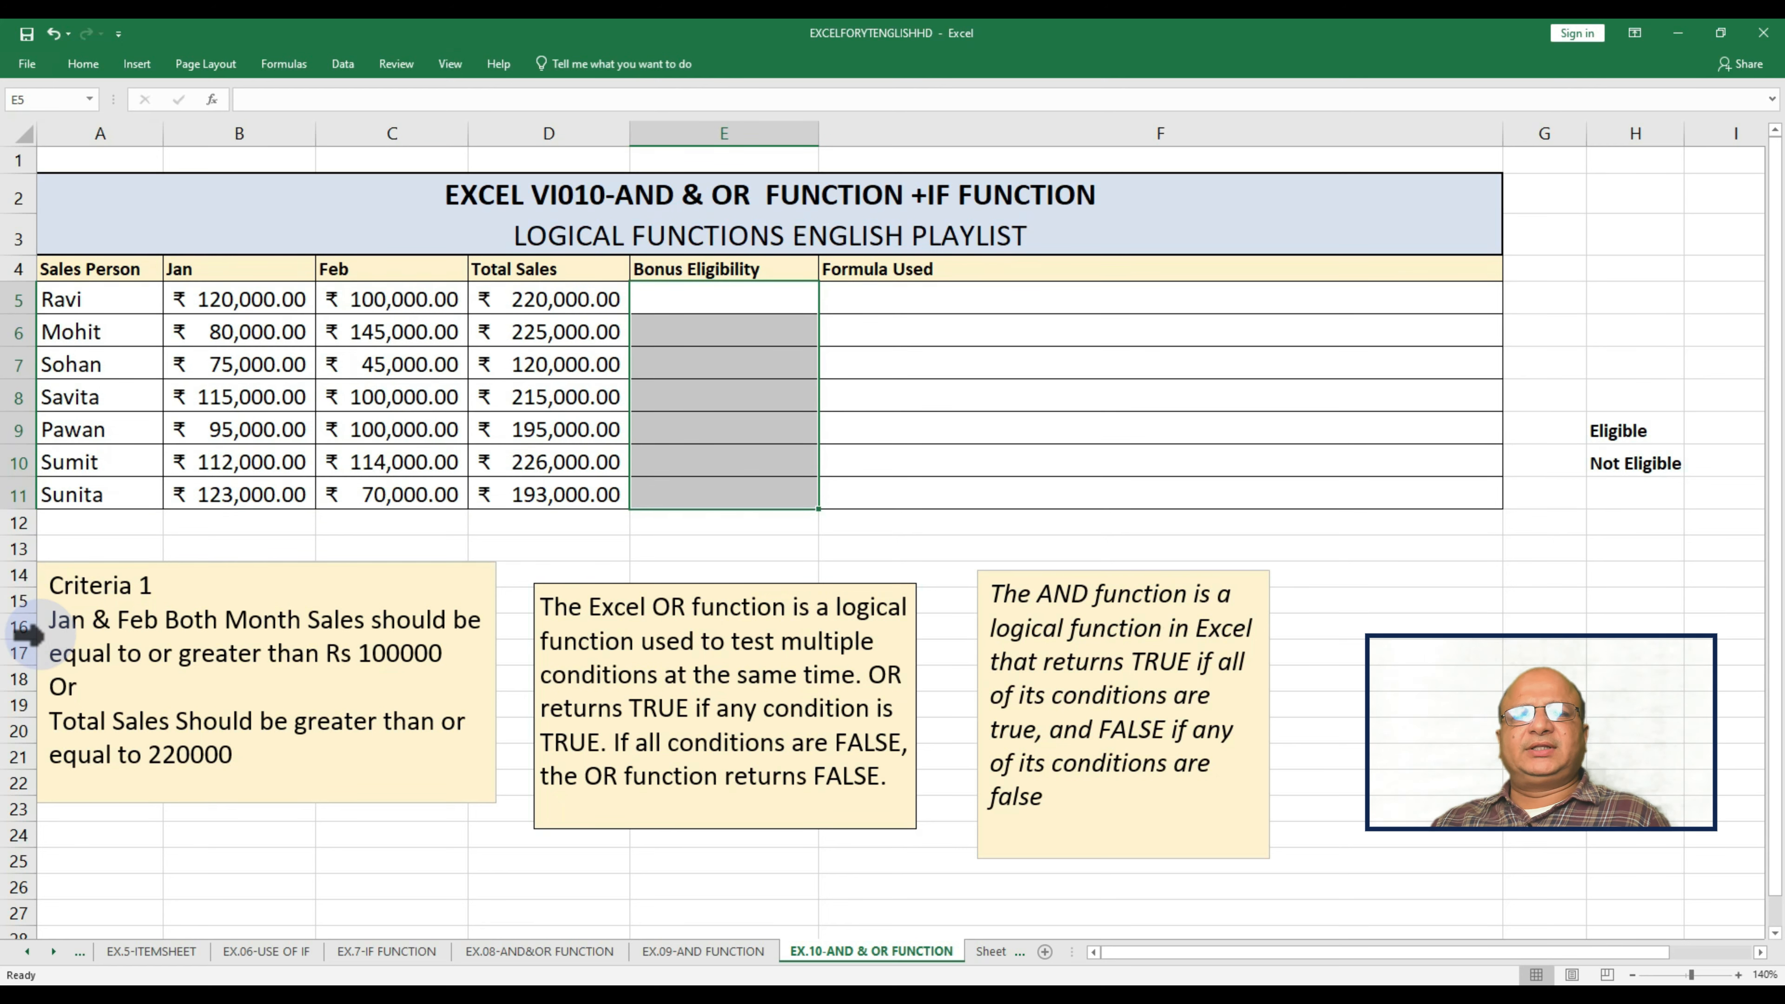
pyautogui.moveTo(51, 619); pyautogui.dragTo(484, 664)
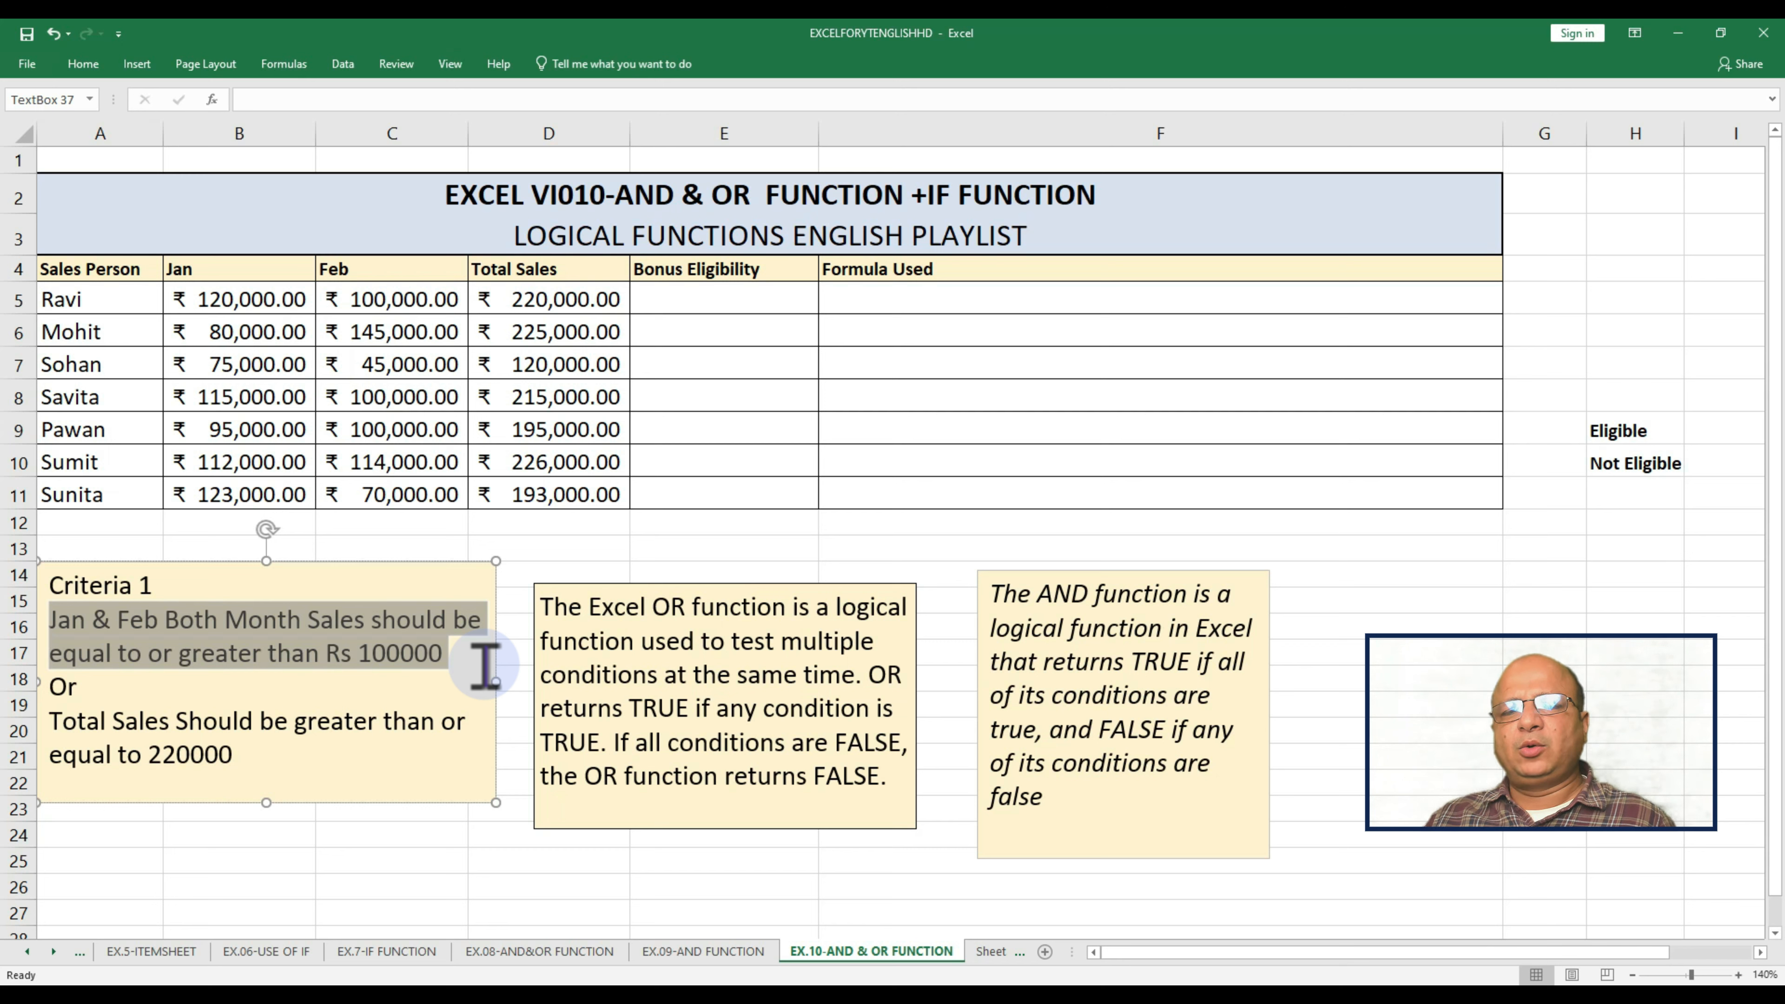
pyautogui.moveTo(485, 665); pyautogui.dragTo(483, 665)
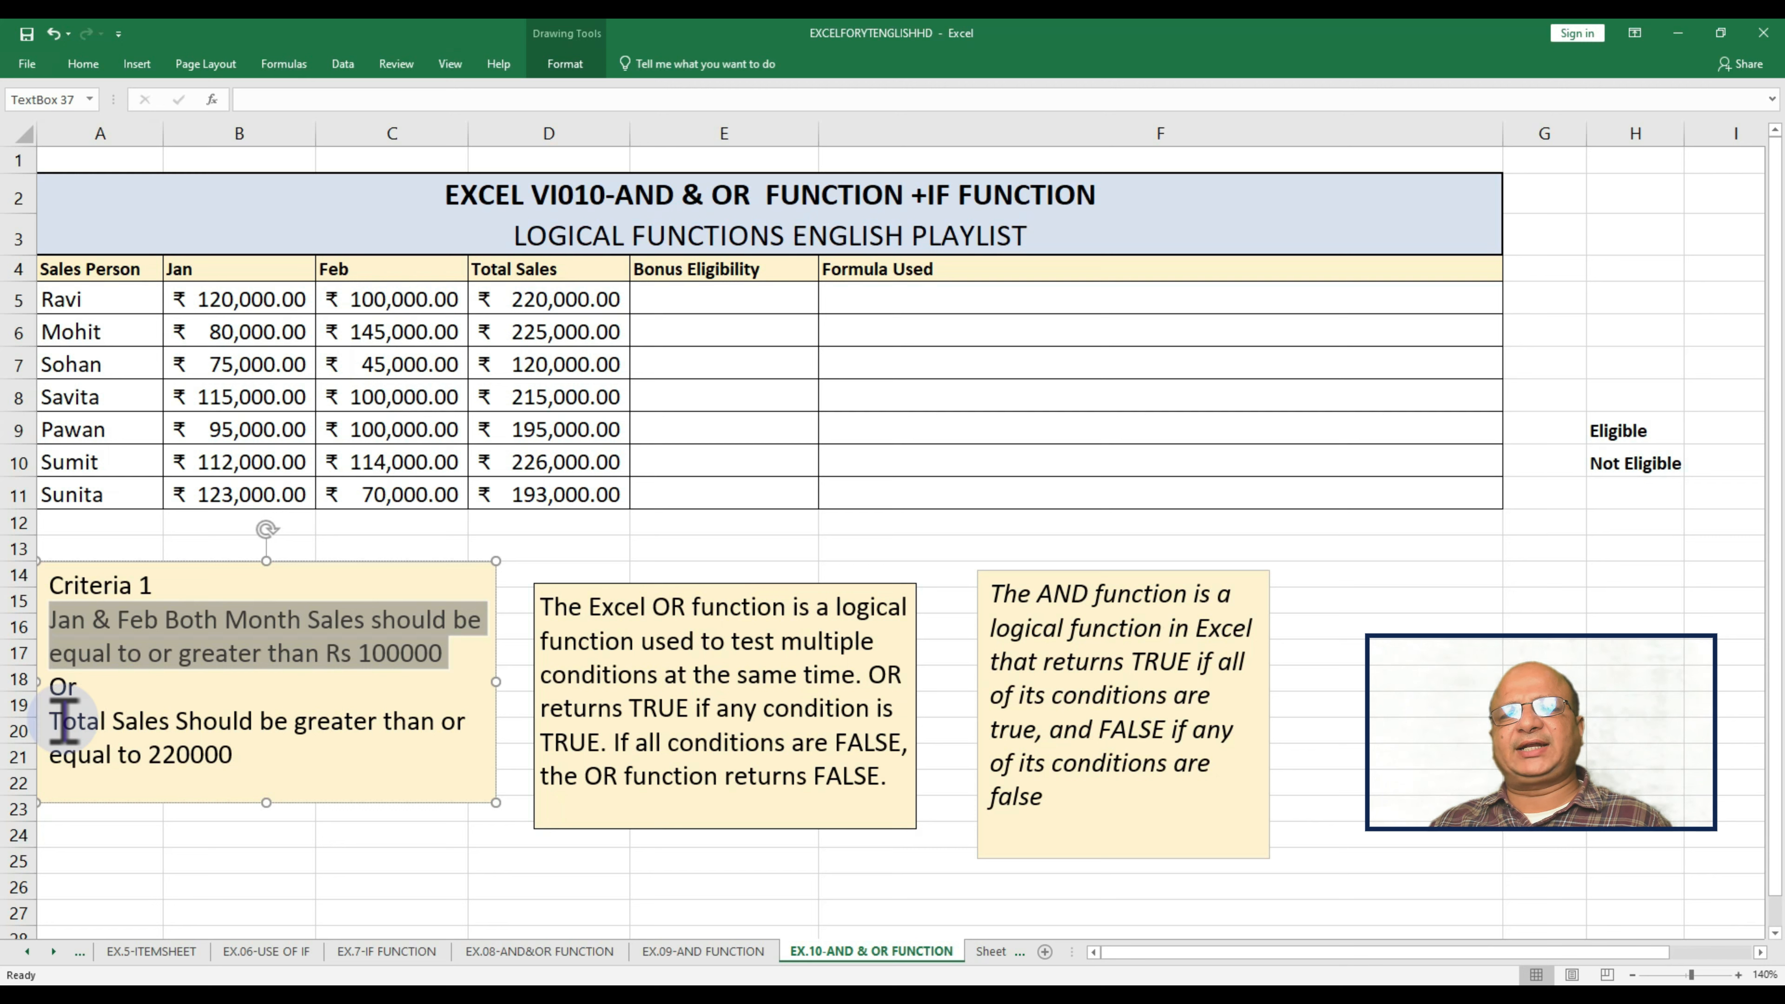
pyautogui.moveTo(49, 721); pyautogui.dragTo(465, 754)
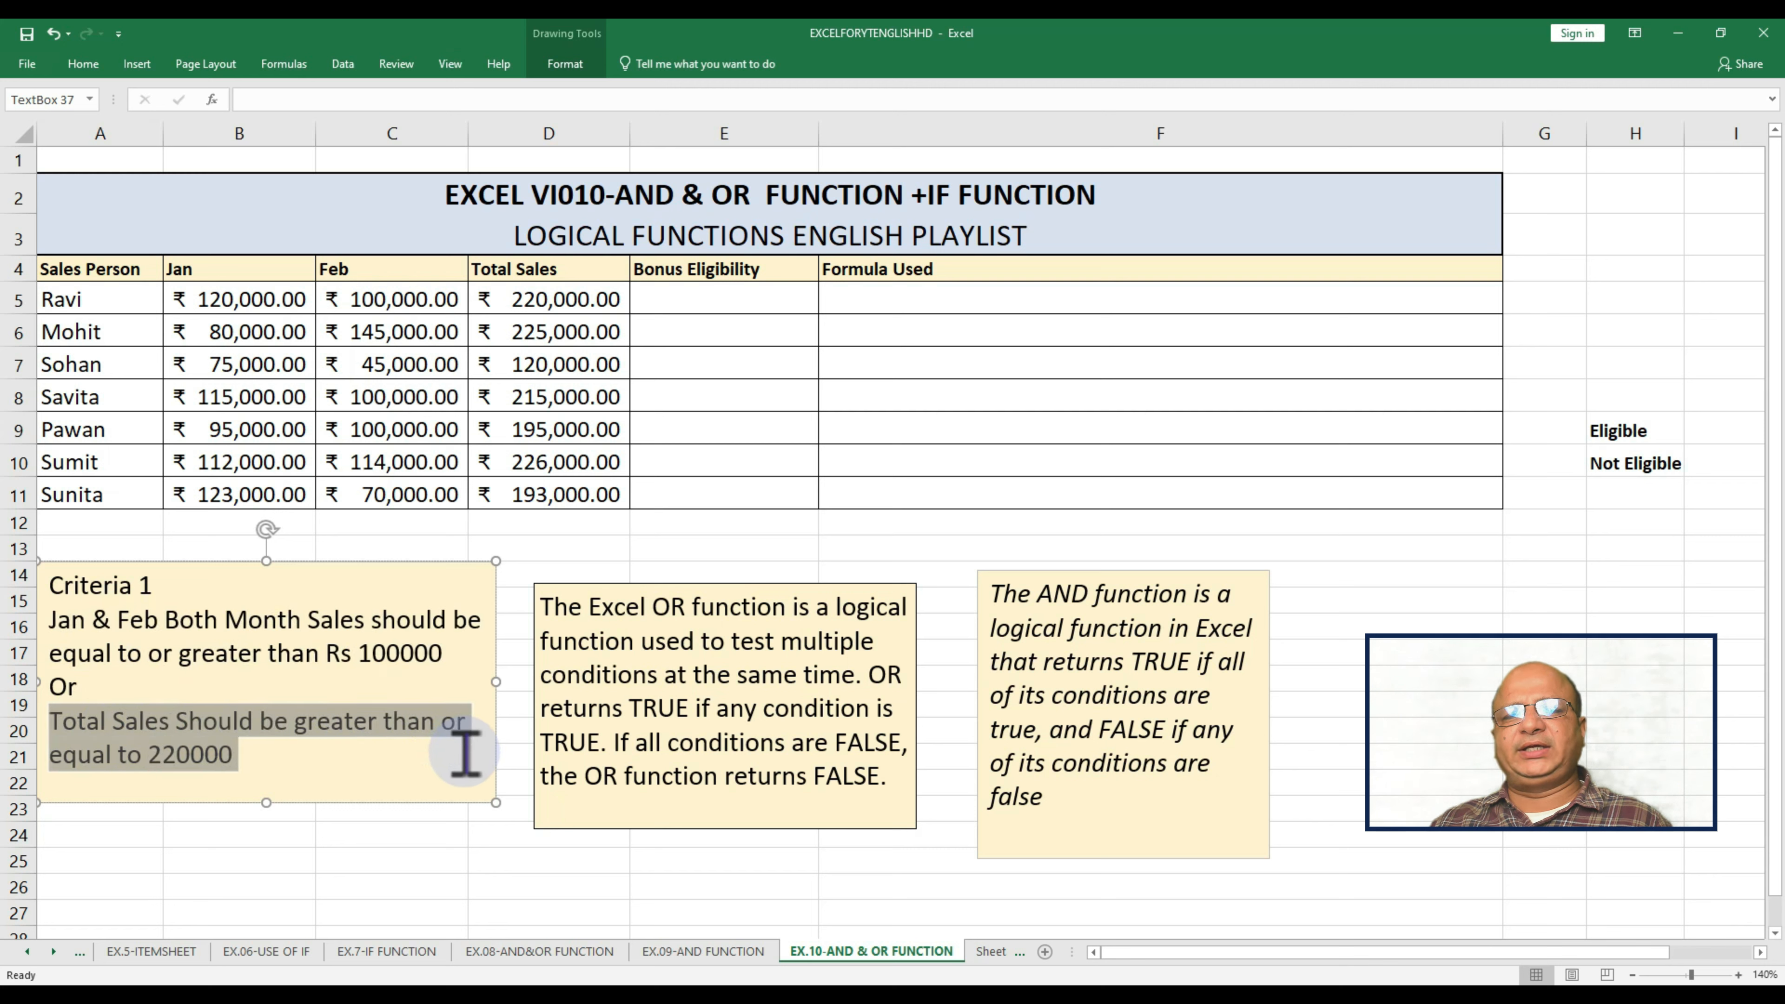
pyautogui.click(303, 763)
pyautogui.moveTo(303, 763); pyautogui.dragTo(67, 633)
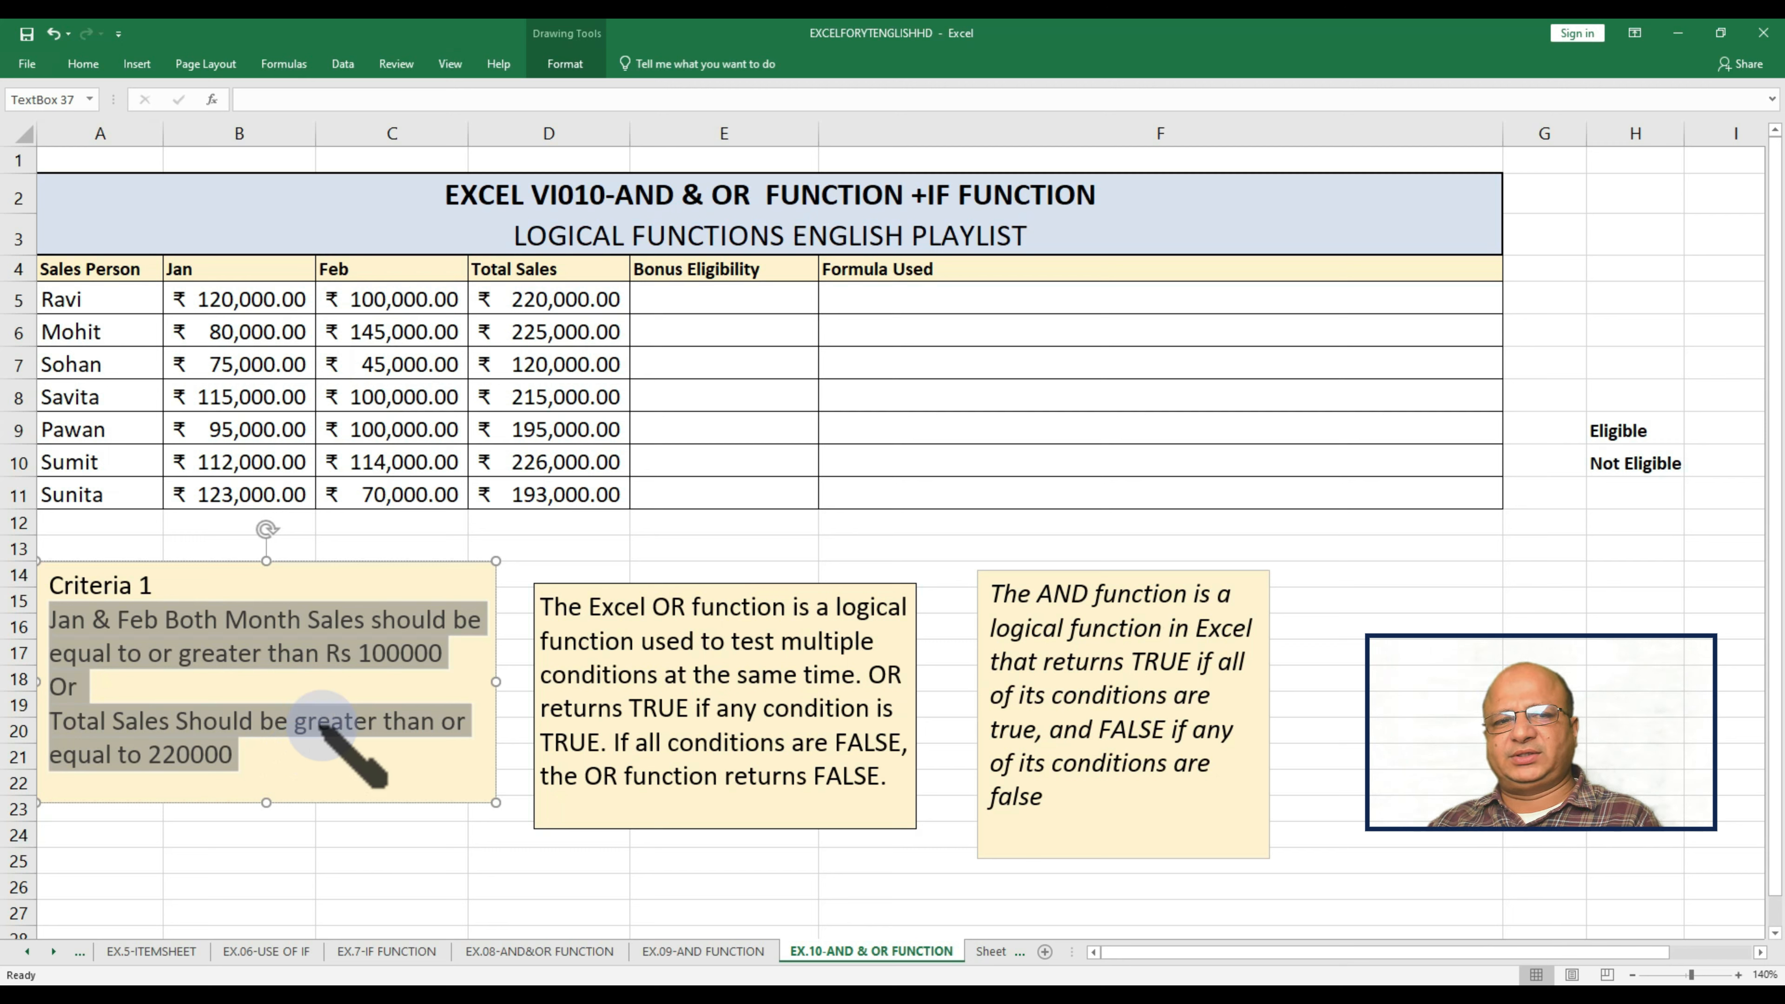
pyautogui.click(228, 654)
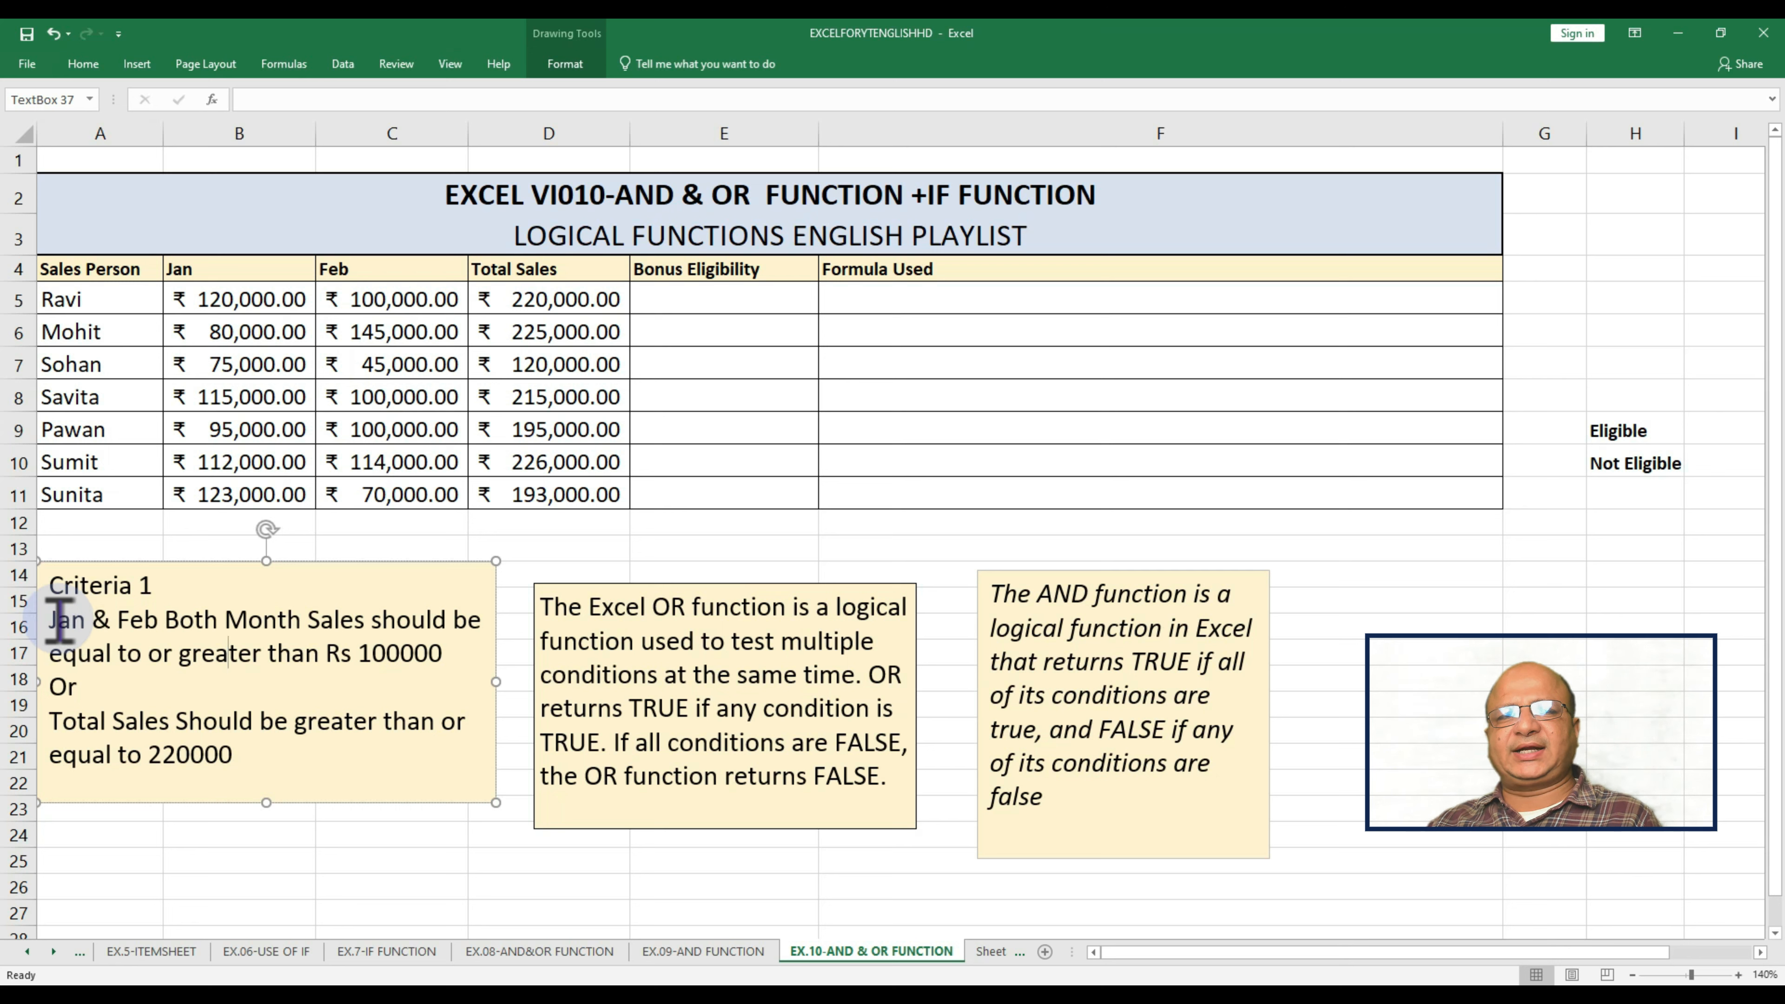
pyautogui.moveTo(70, 623); pyautogui.dragTo(455, 658)
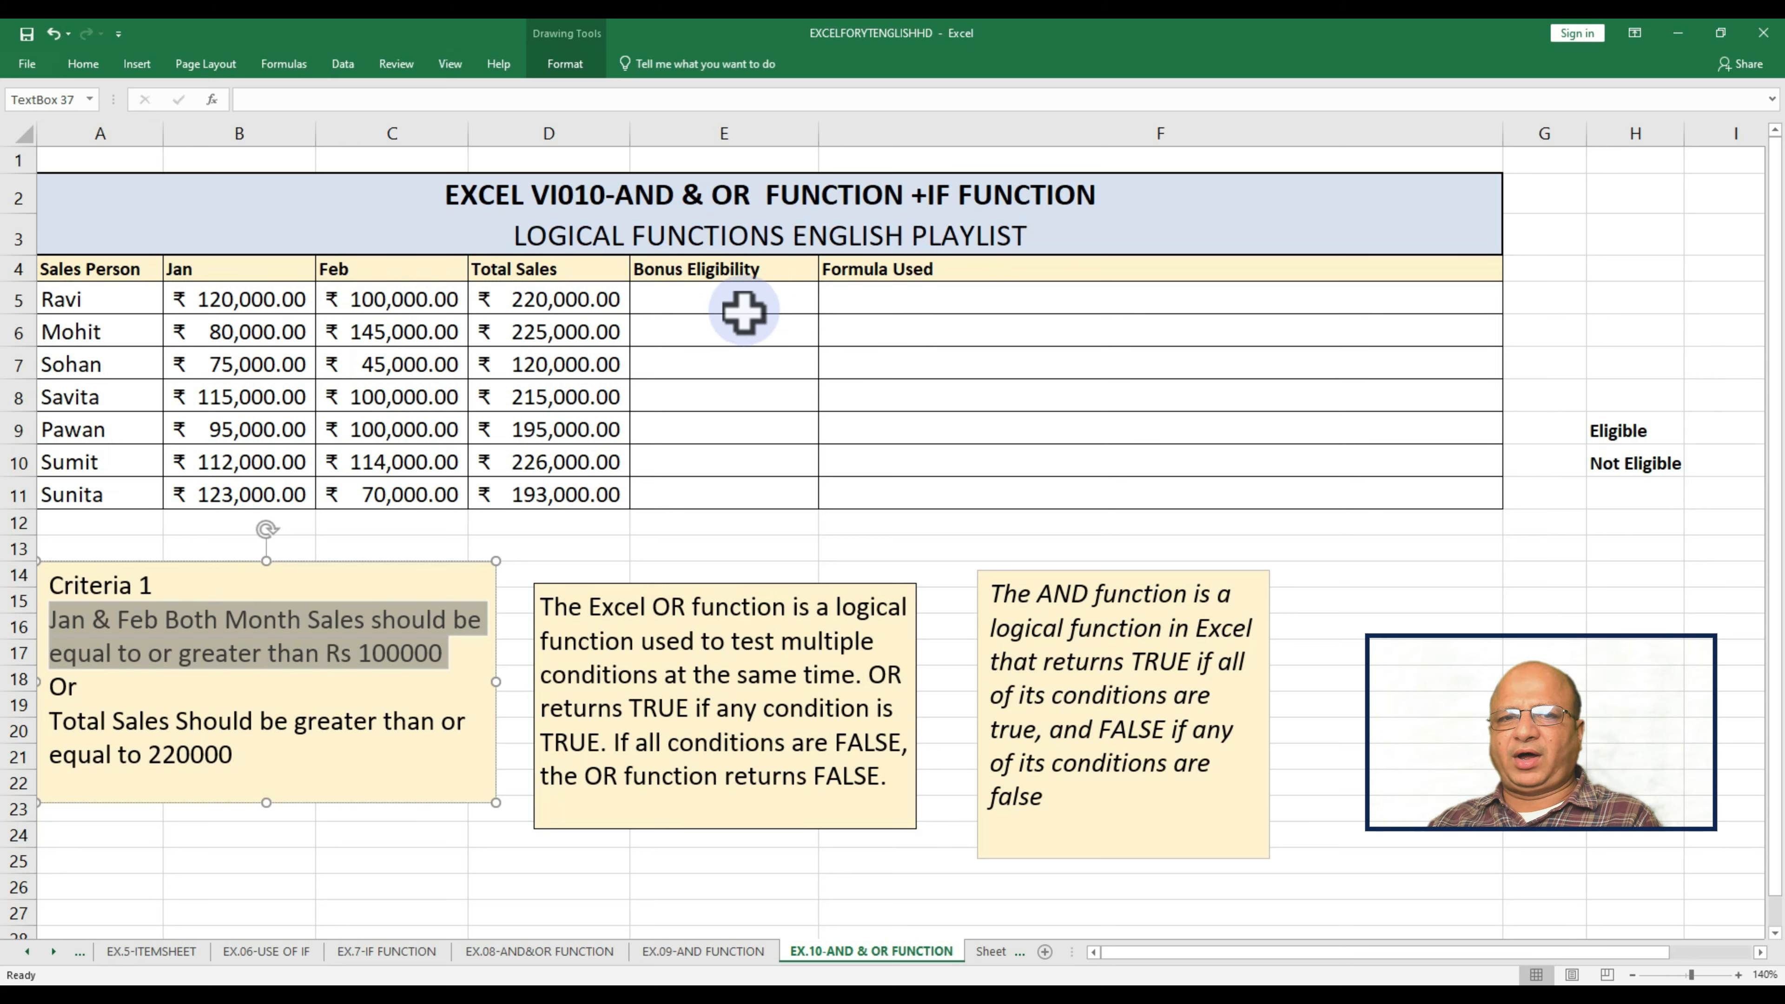
# - Select the Bonus Eligibility cells E5:E11 and begin a formula with AND nested inside OR inside IF
pyautogui.moveTo(743, 313); pyautogui.dragTo(752, 492)
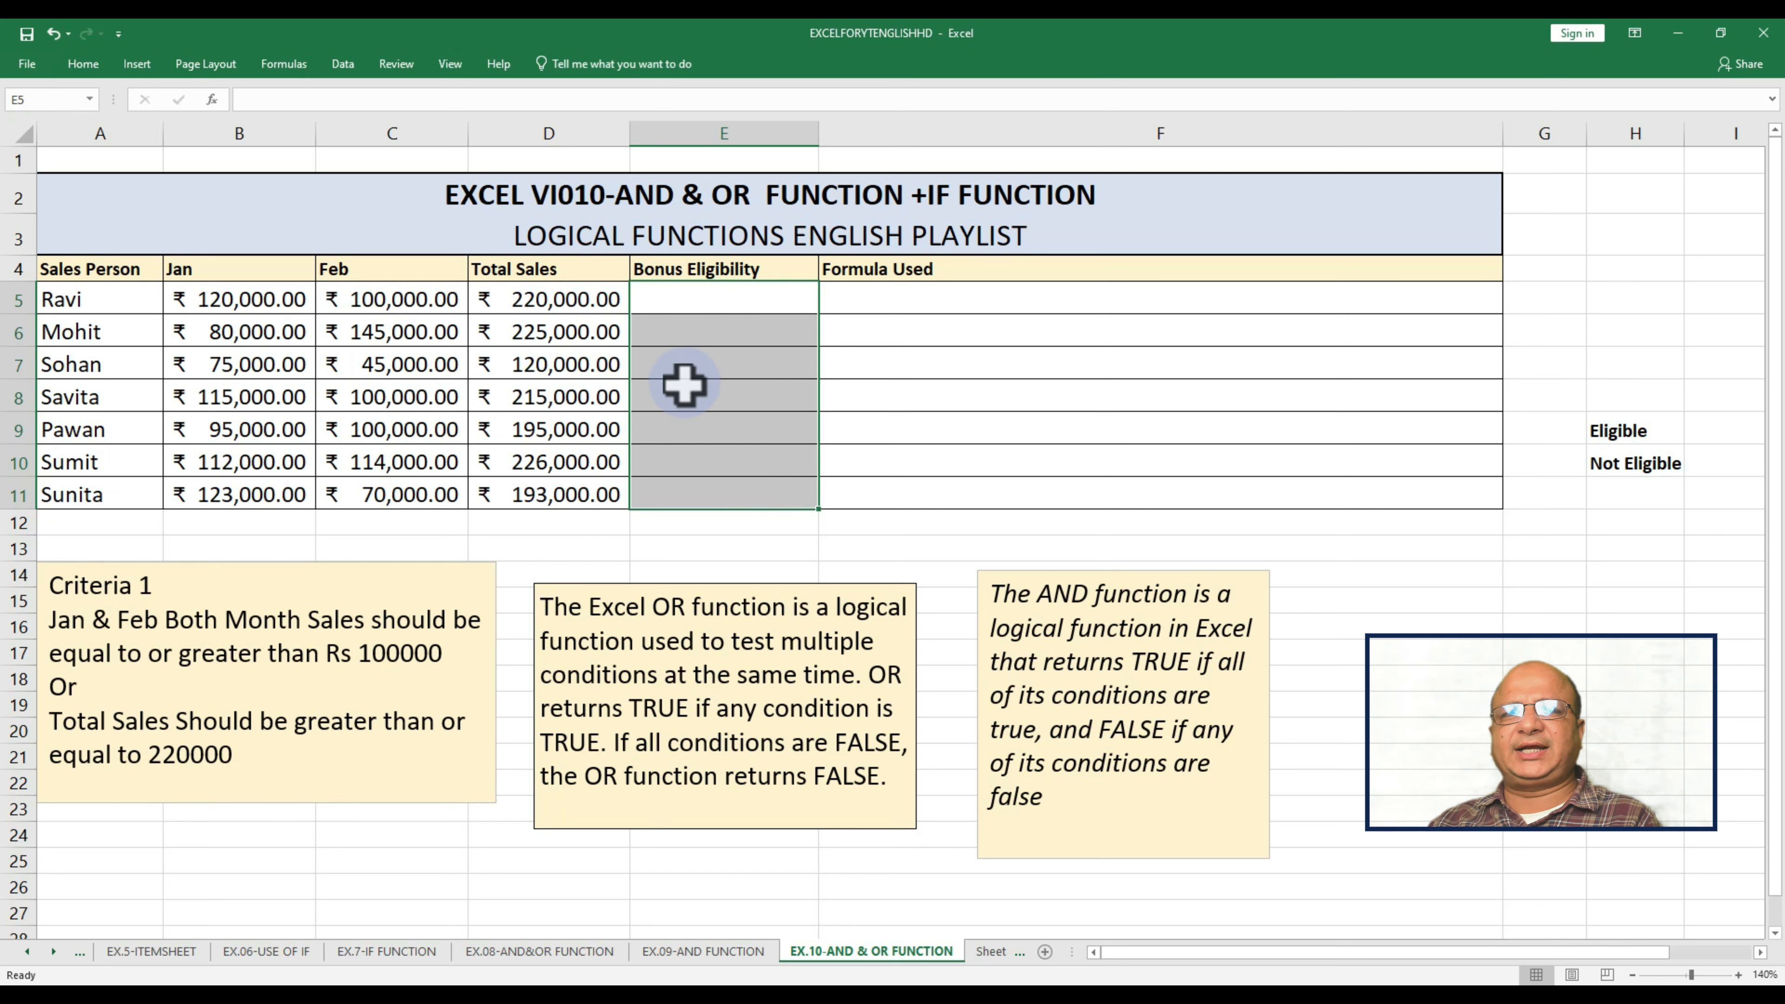
pyautogui.write('=')
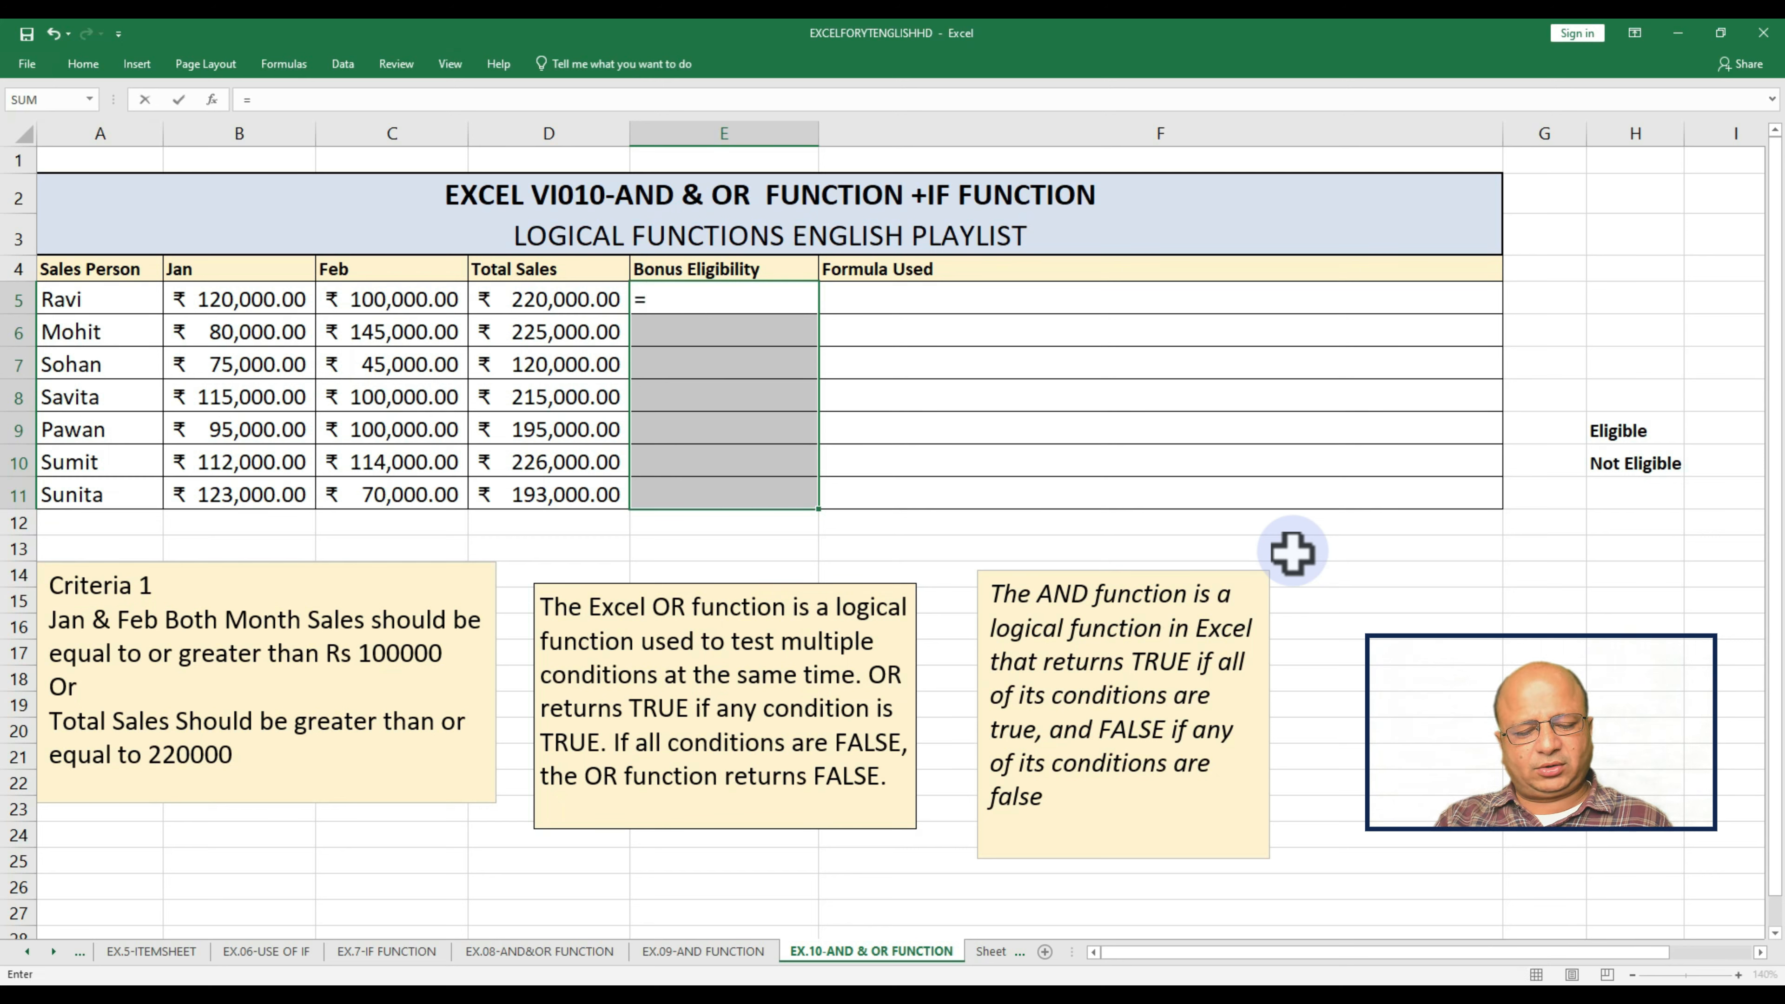
pyautogui.write('if')
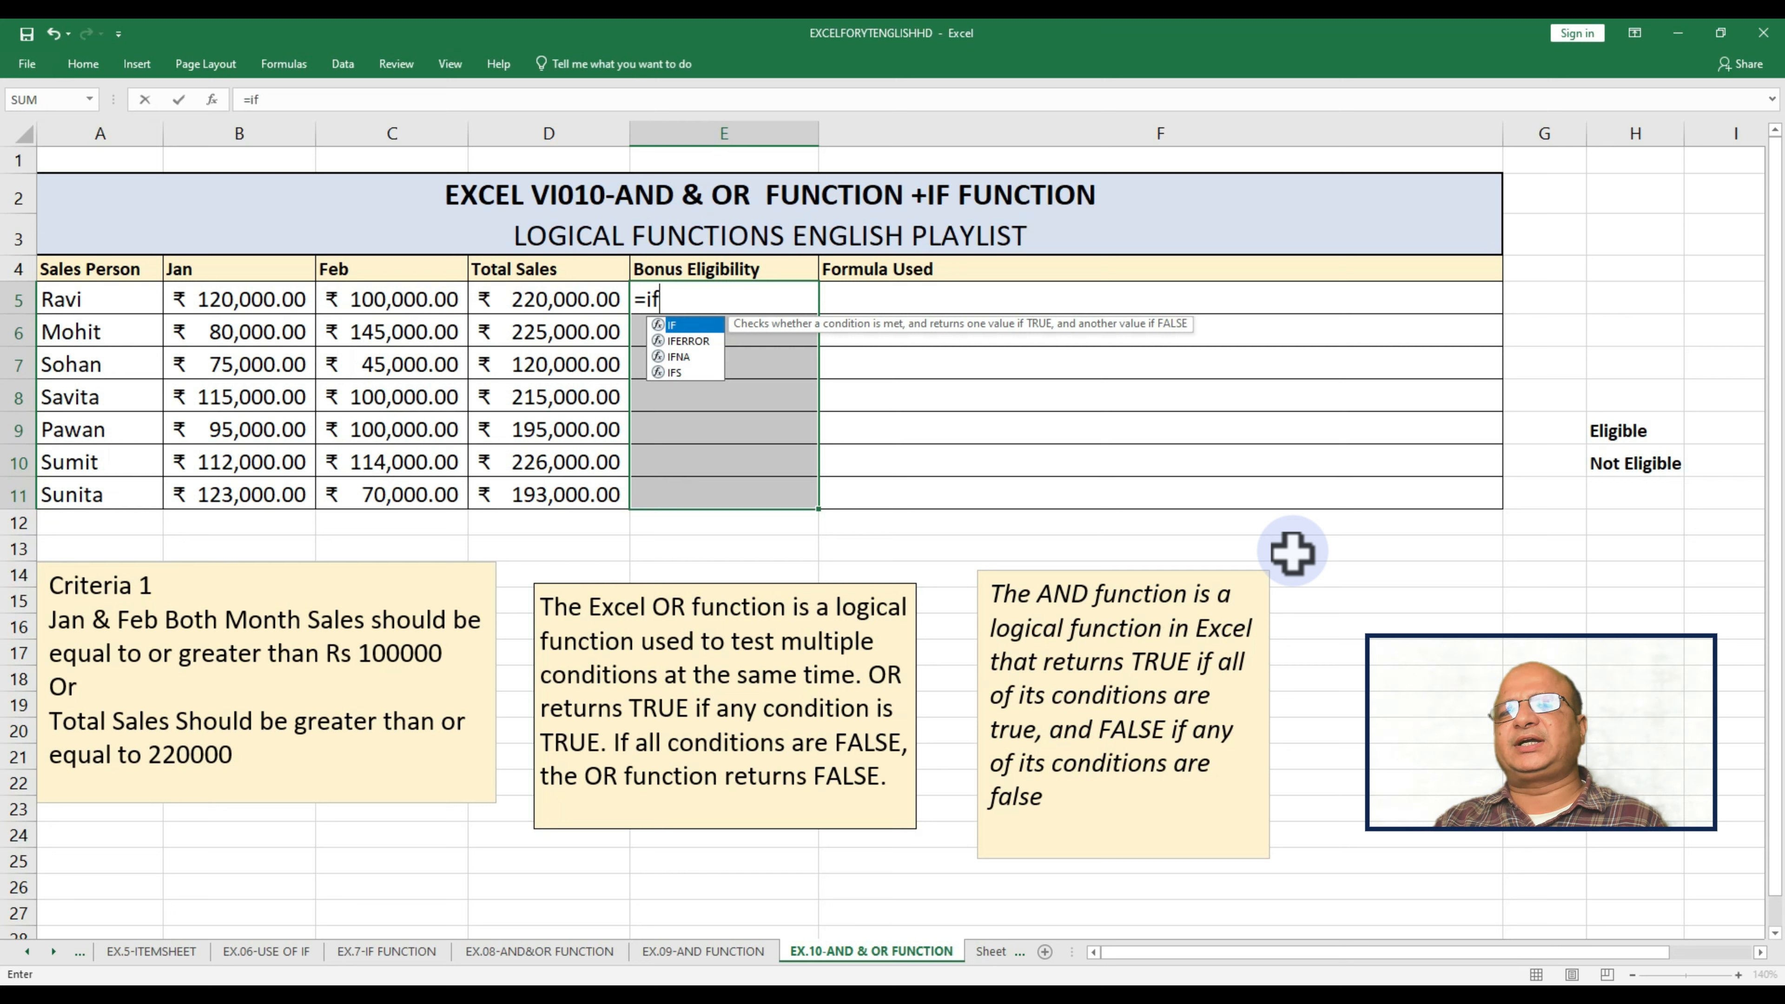
pyautogui.write('(')
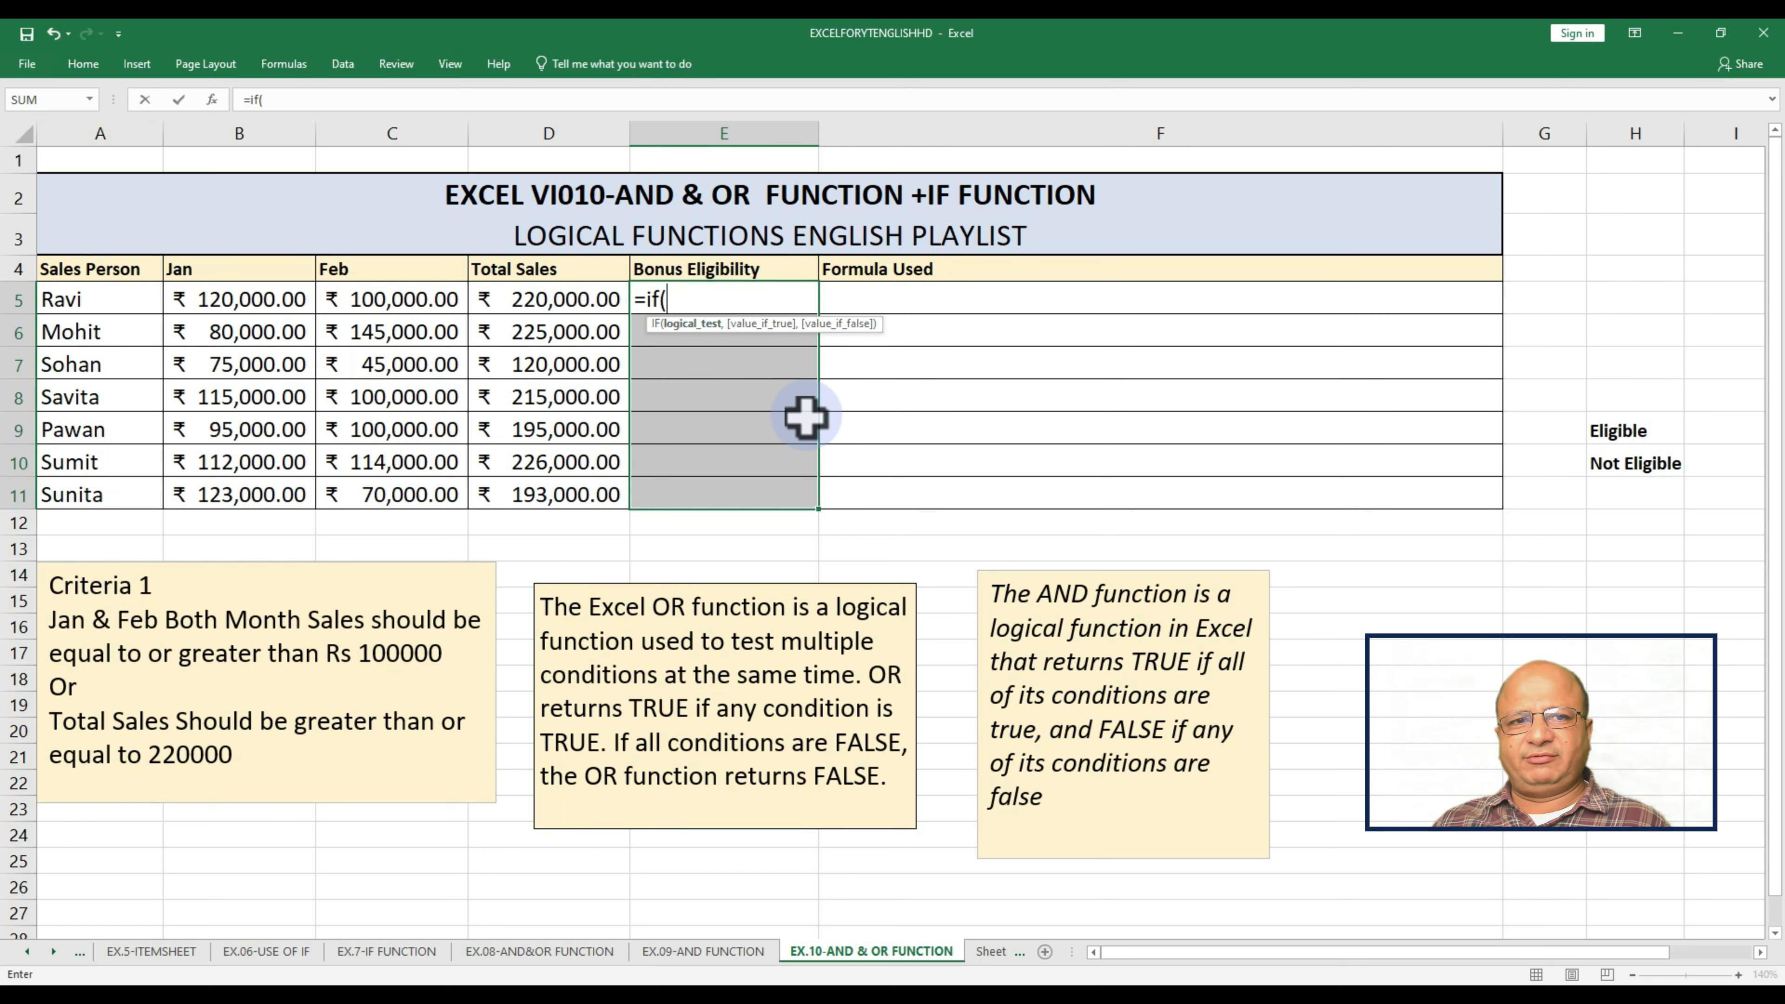
pyautogui.write('or')
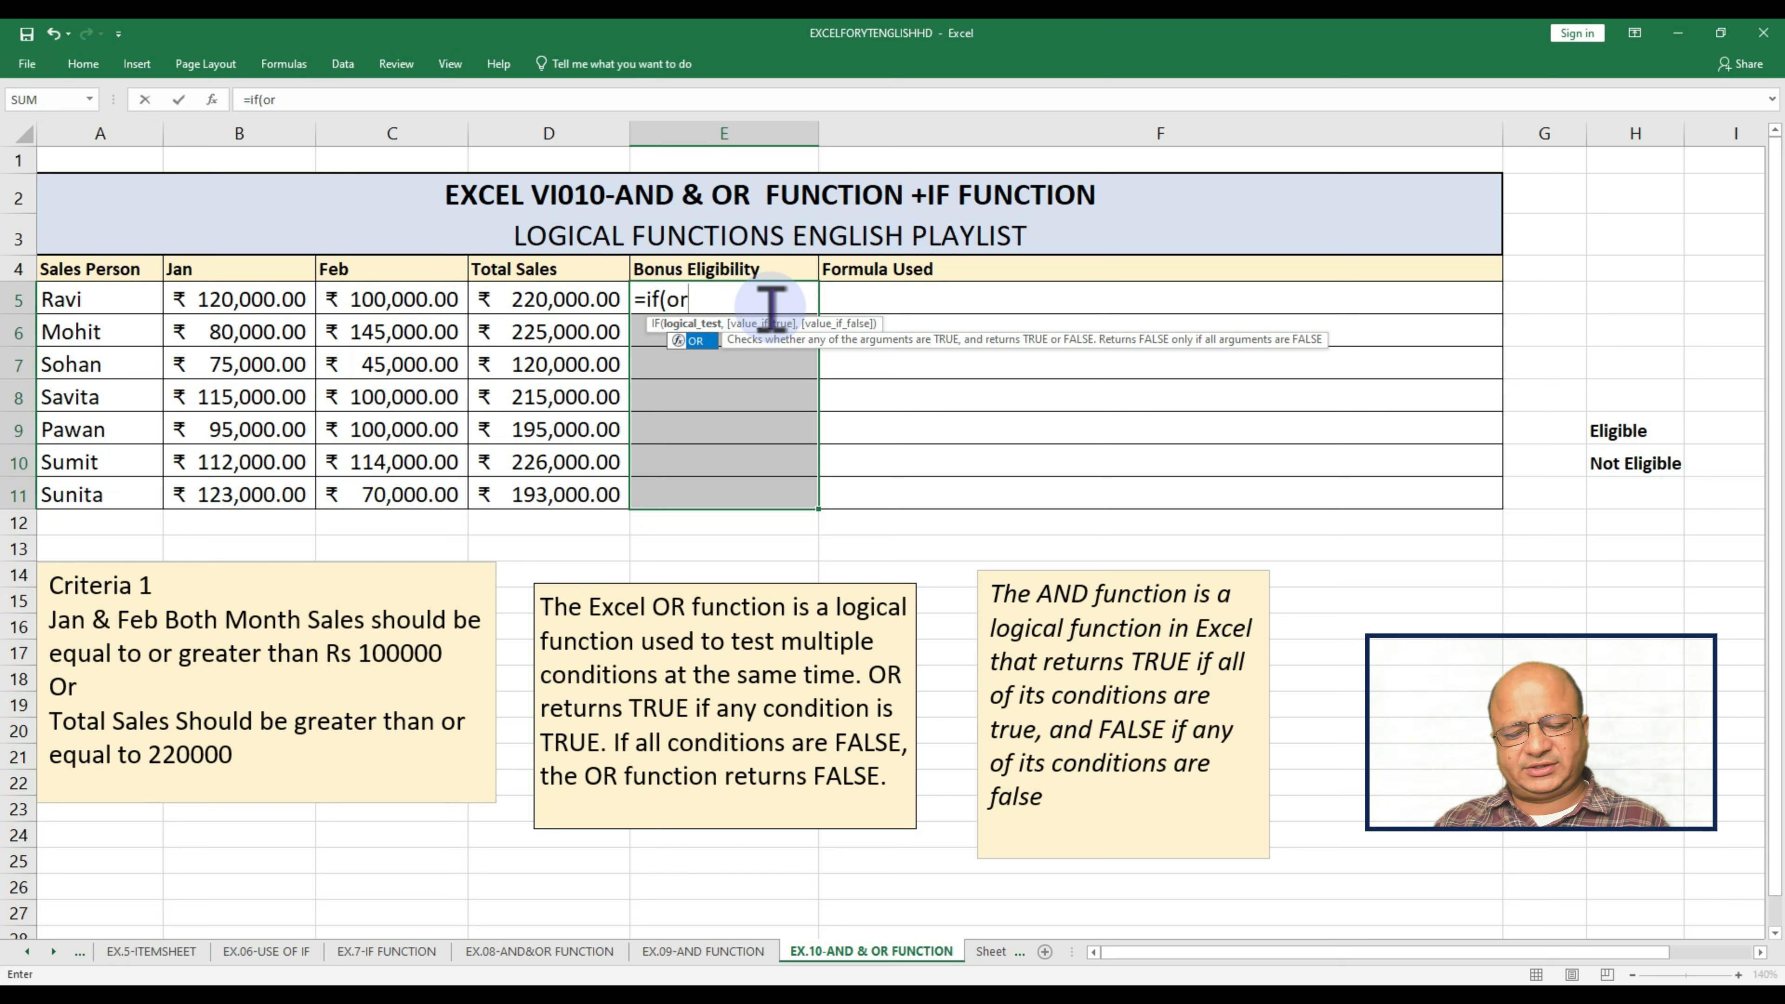
pyautogui.write('(')
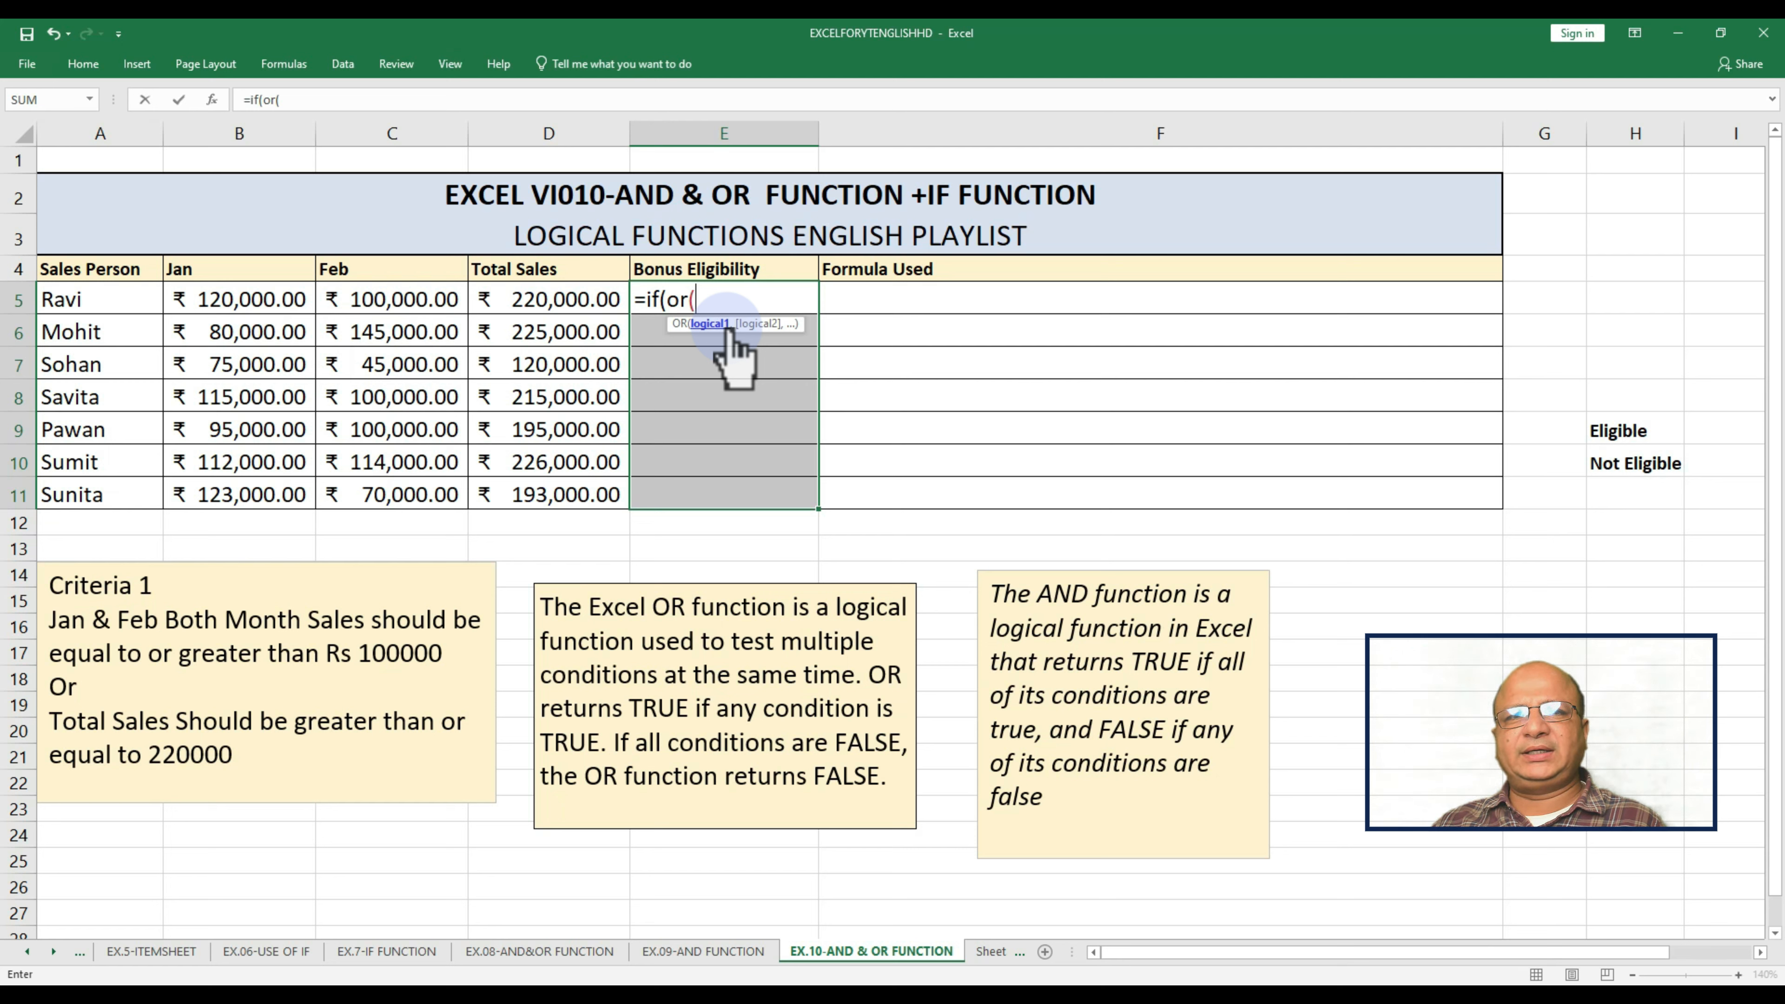
pyautogui.write('and')
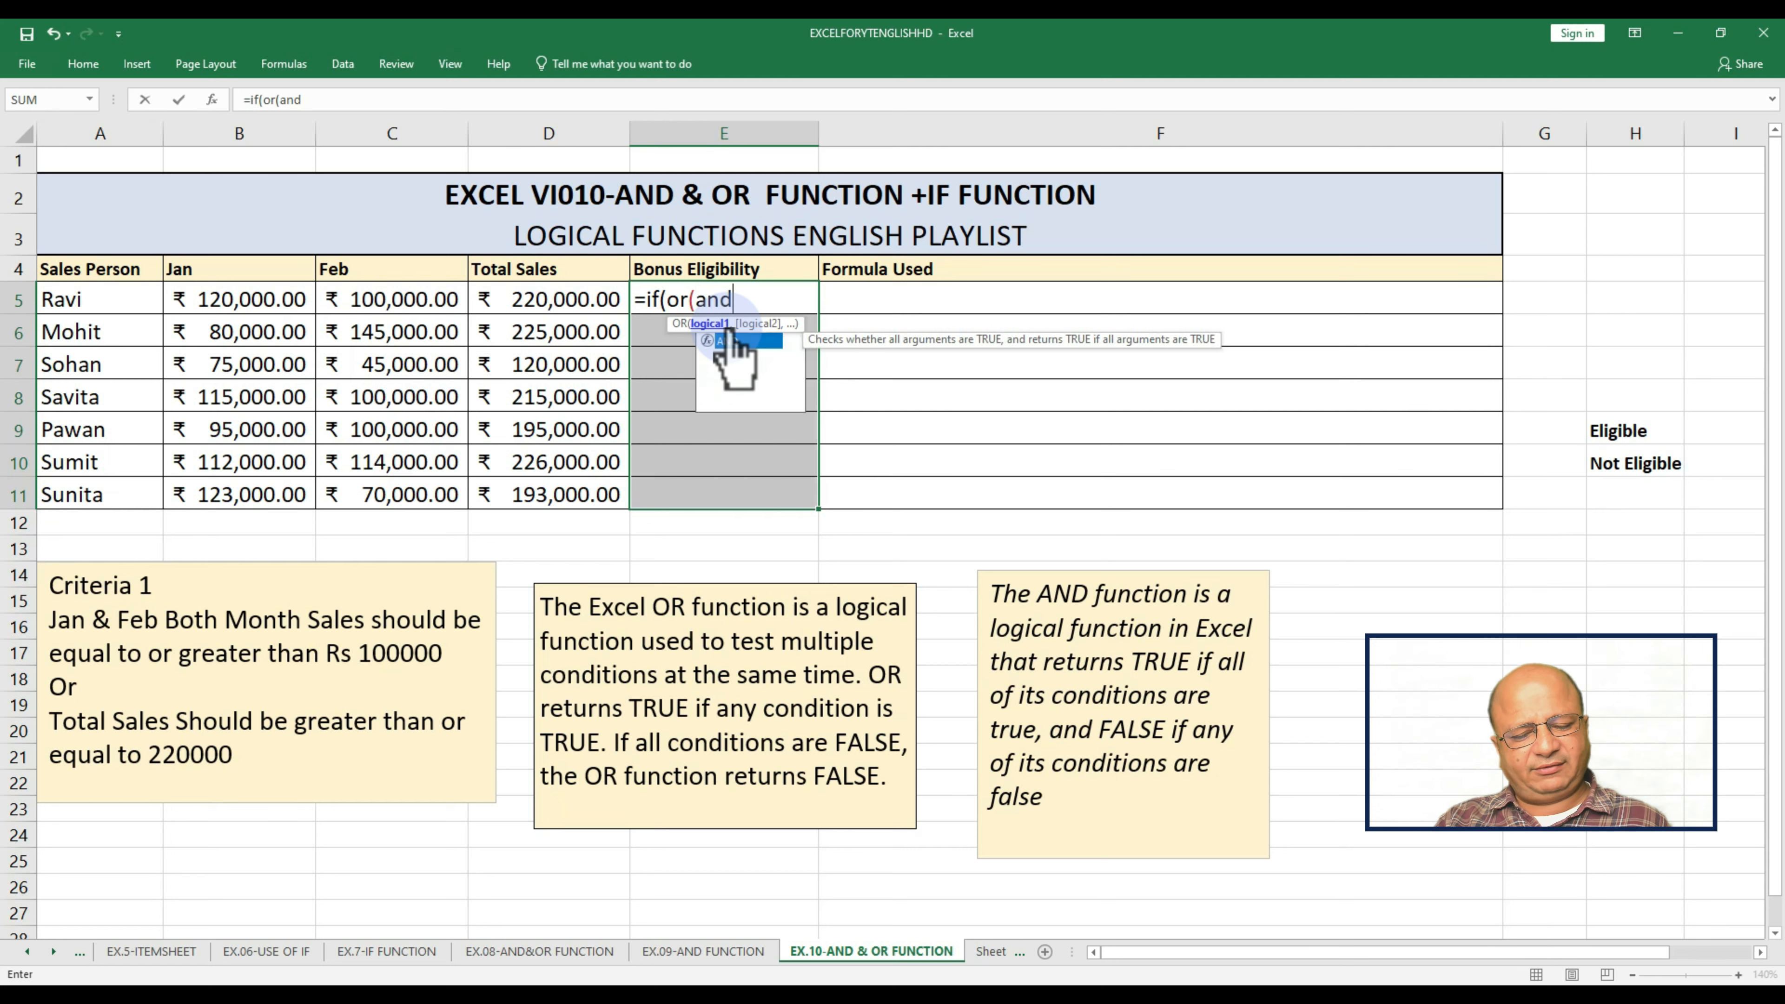
pyautogui.write('(')
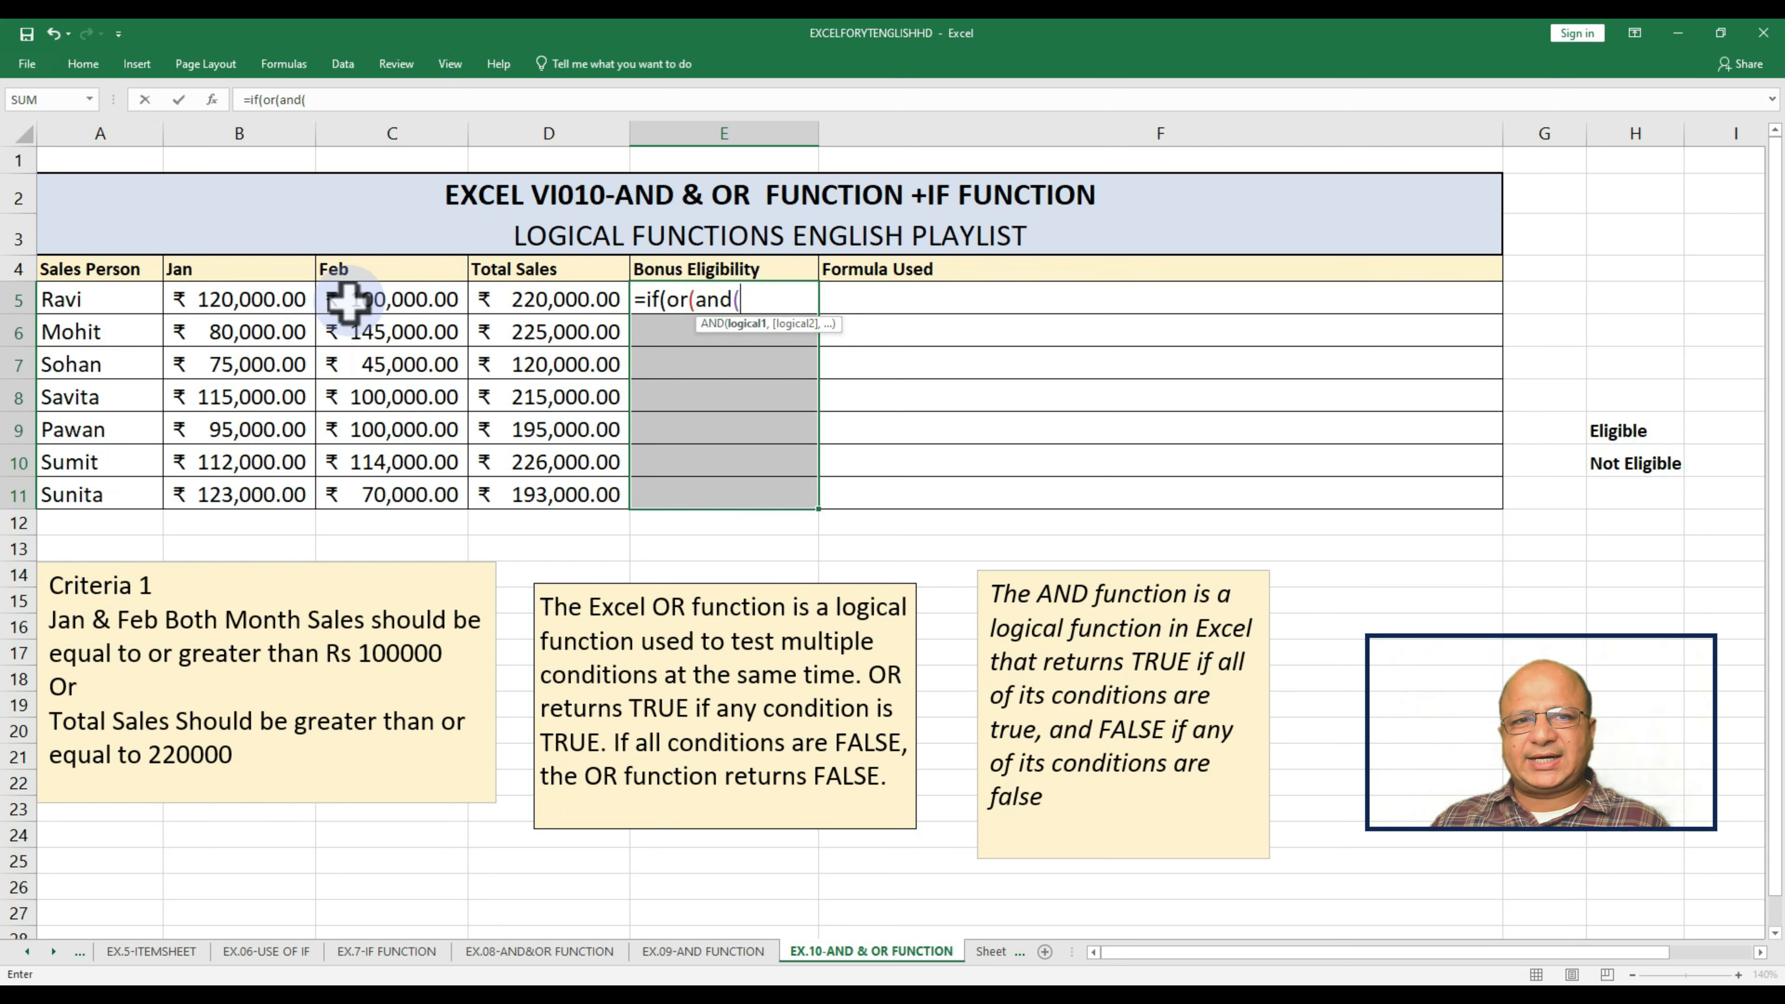
# - Give the AND function the conditions B5>=100000 and C5>=100000 for the Jan and Feb sales, and close it
pyautogui.click(270, 301)
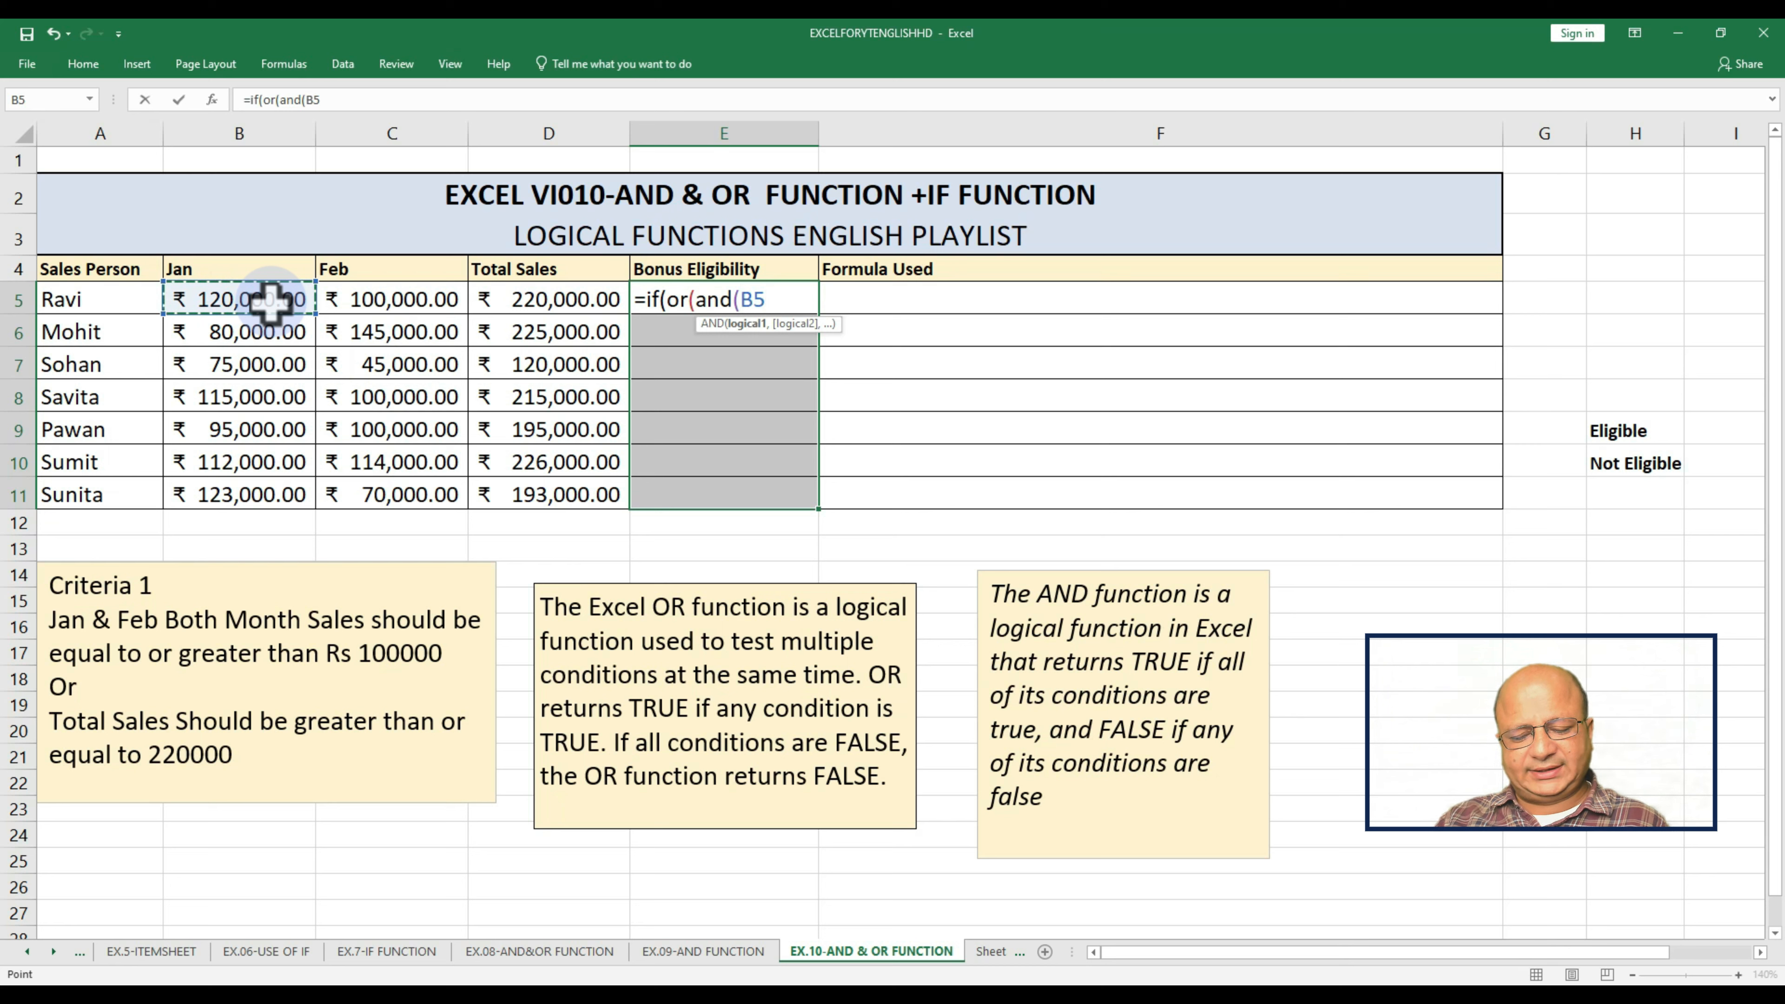
pyautogui.write('>=100000')
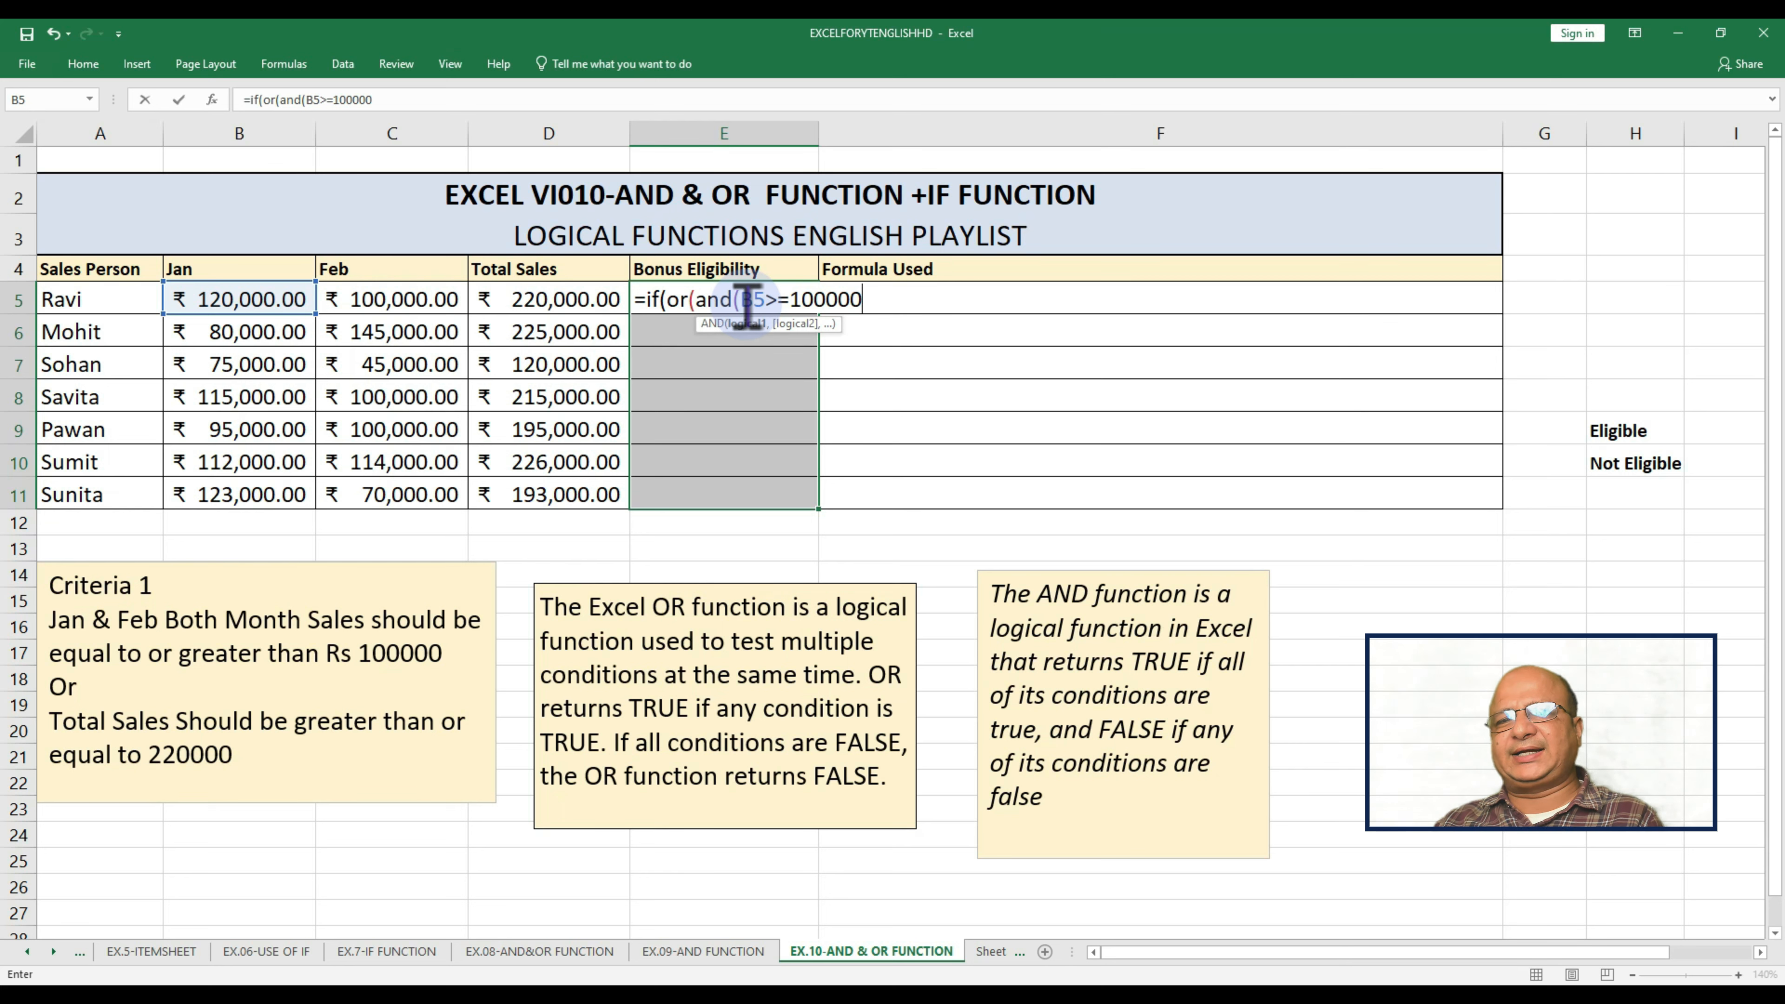
pyautogui.write(',')
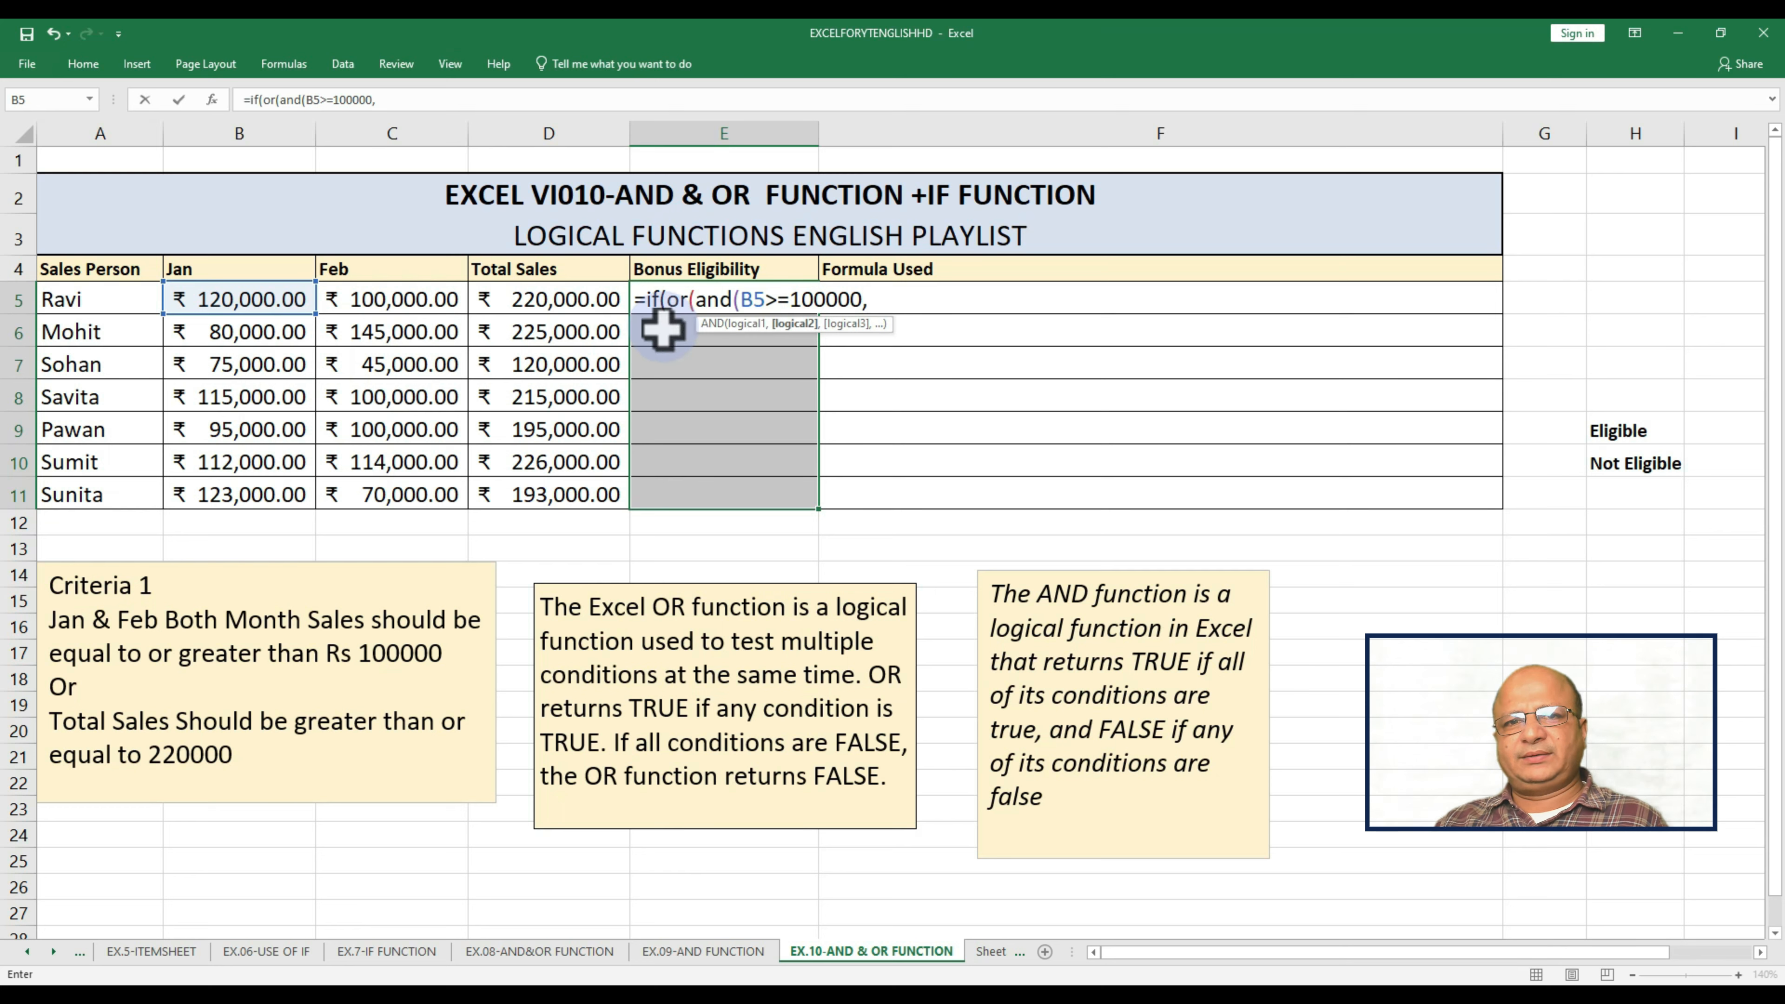
pyautogui.click(391, 307)
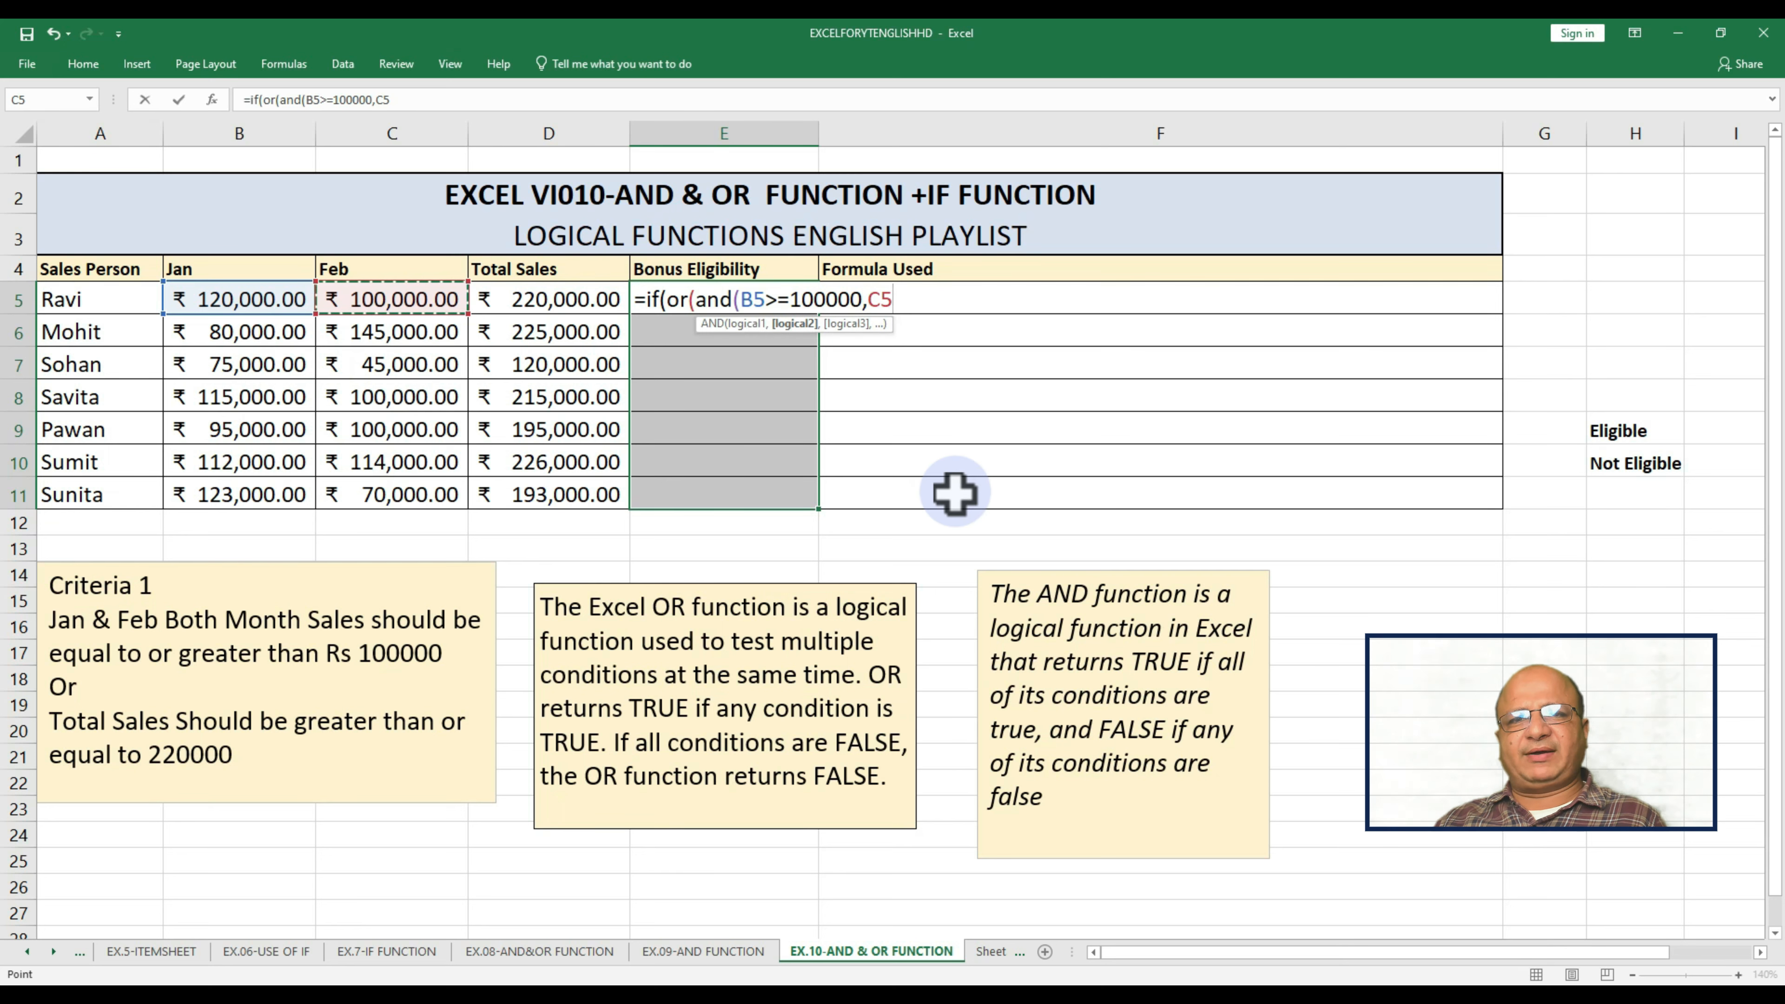
pyautogui.write('>=')
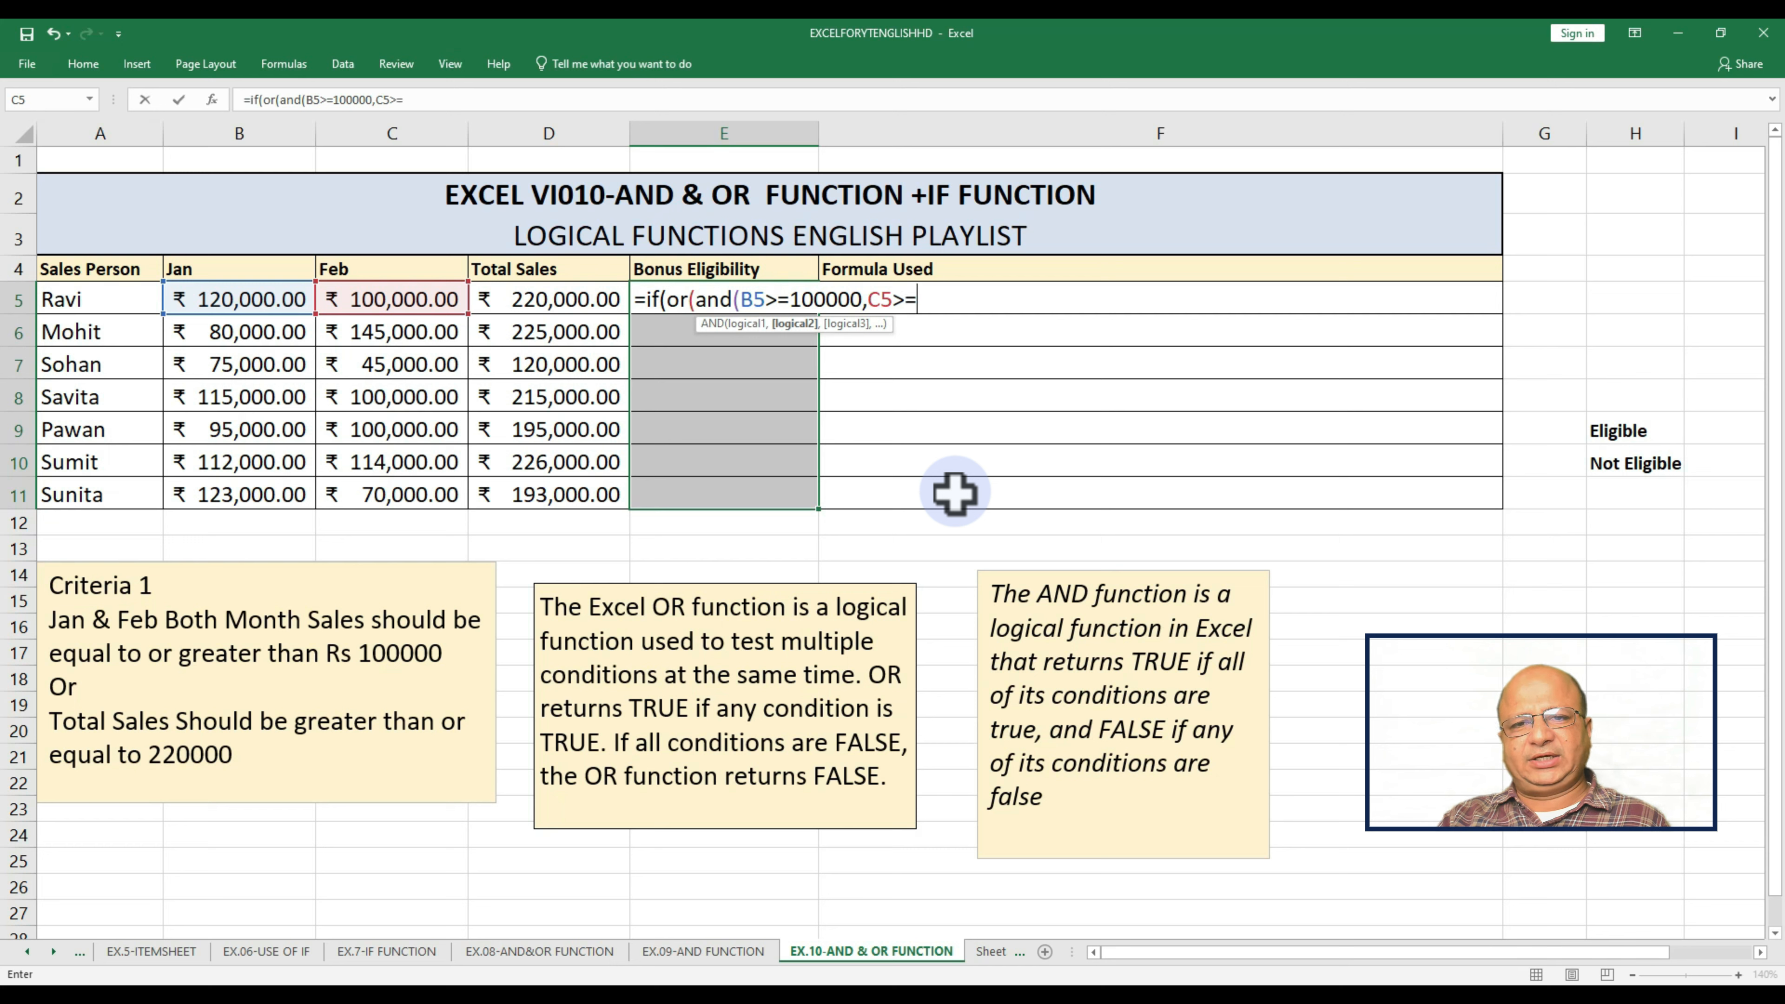
pyautogui.write('100000')
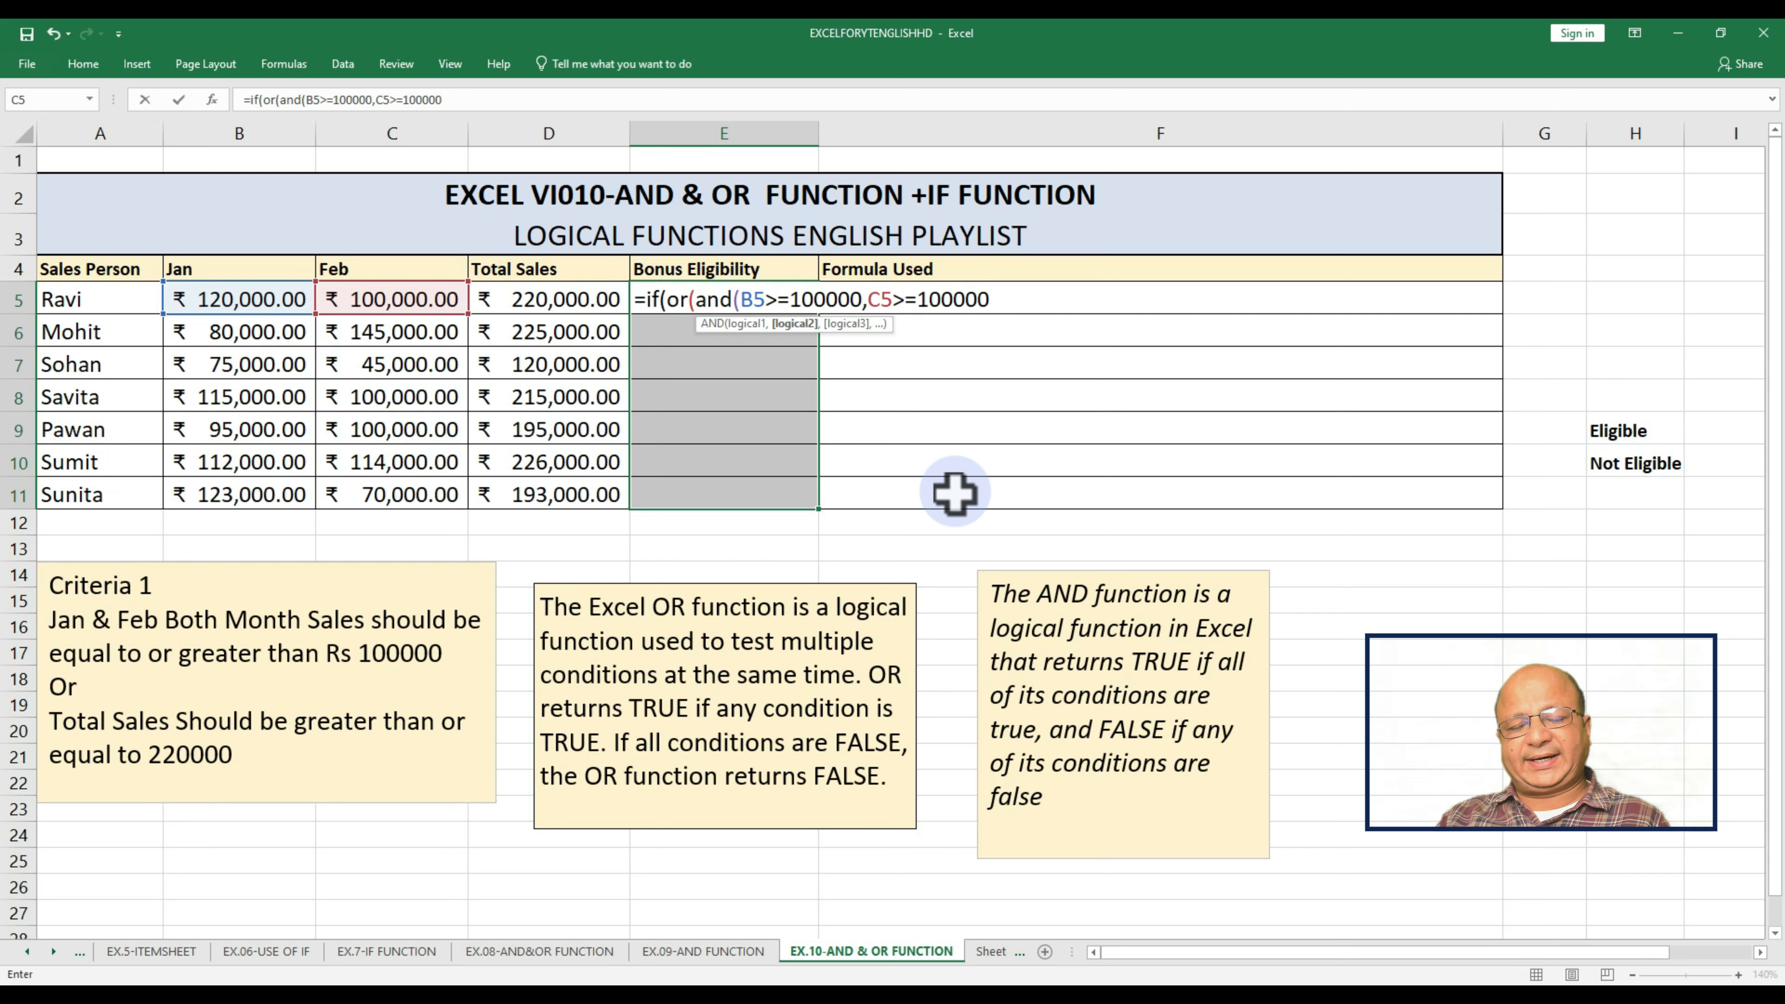
pyautogui.write(')')
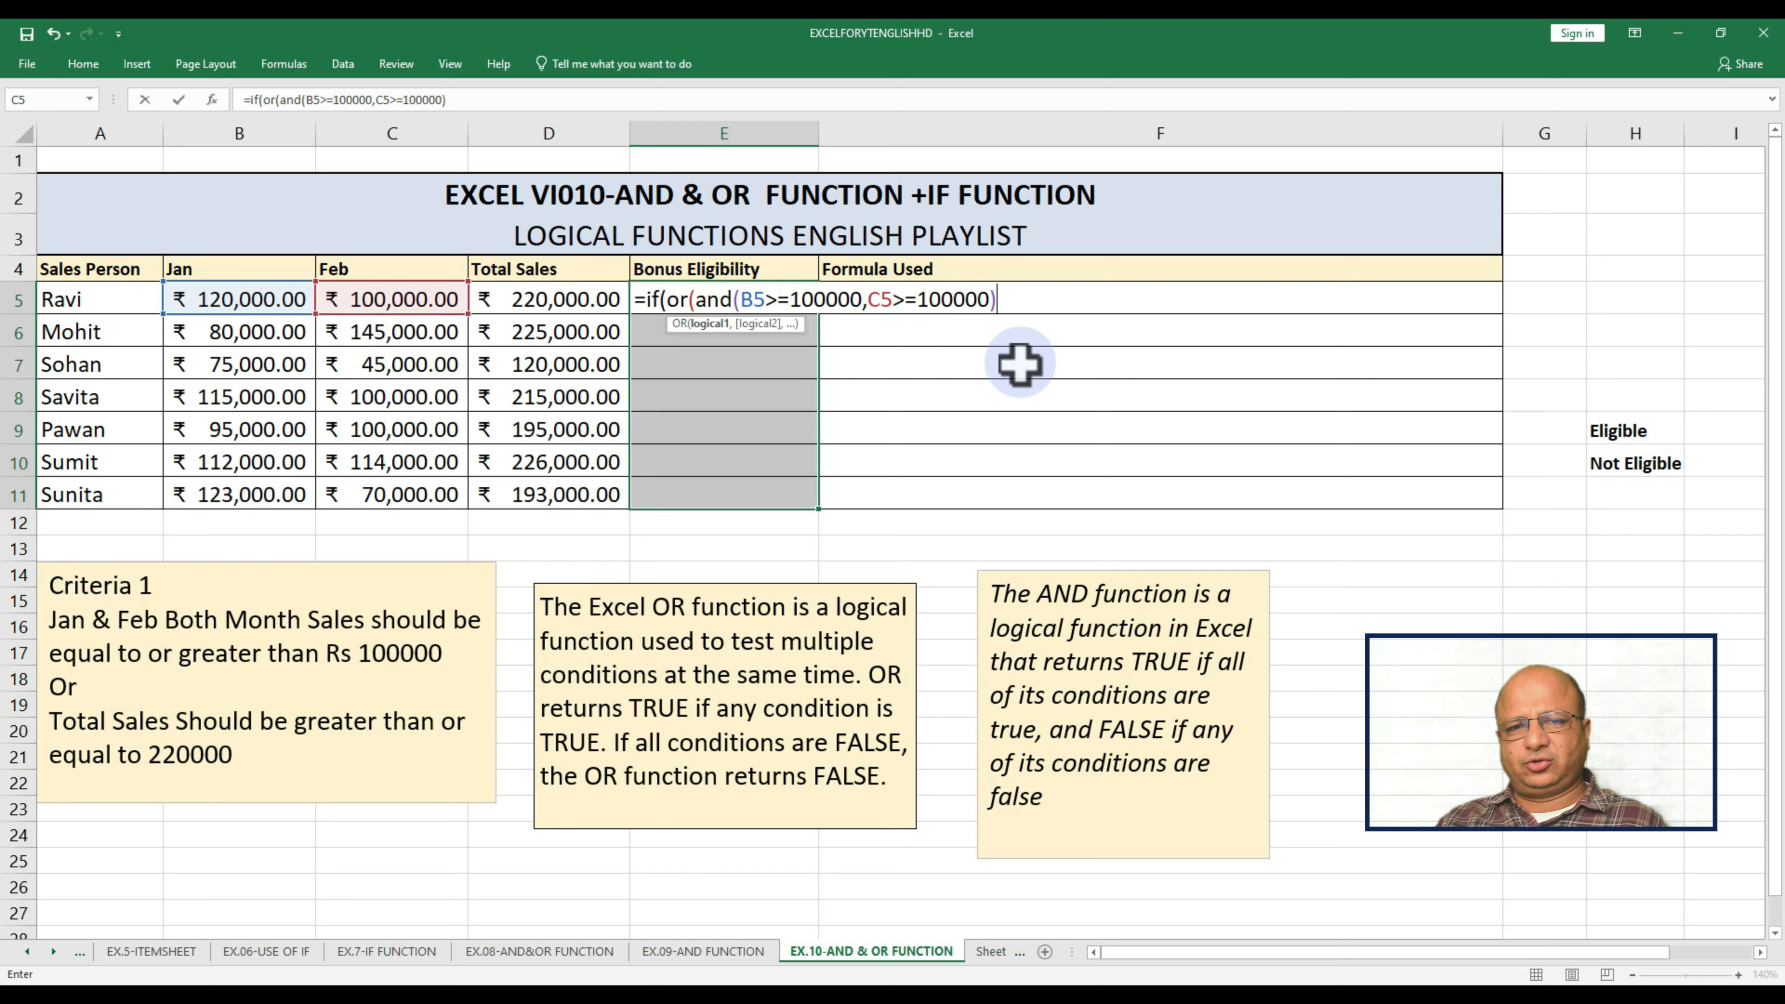
# - Add the total sales condition D5>=220000 as the second OR argument and close the OR function
pyautogui.write(',')
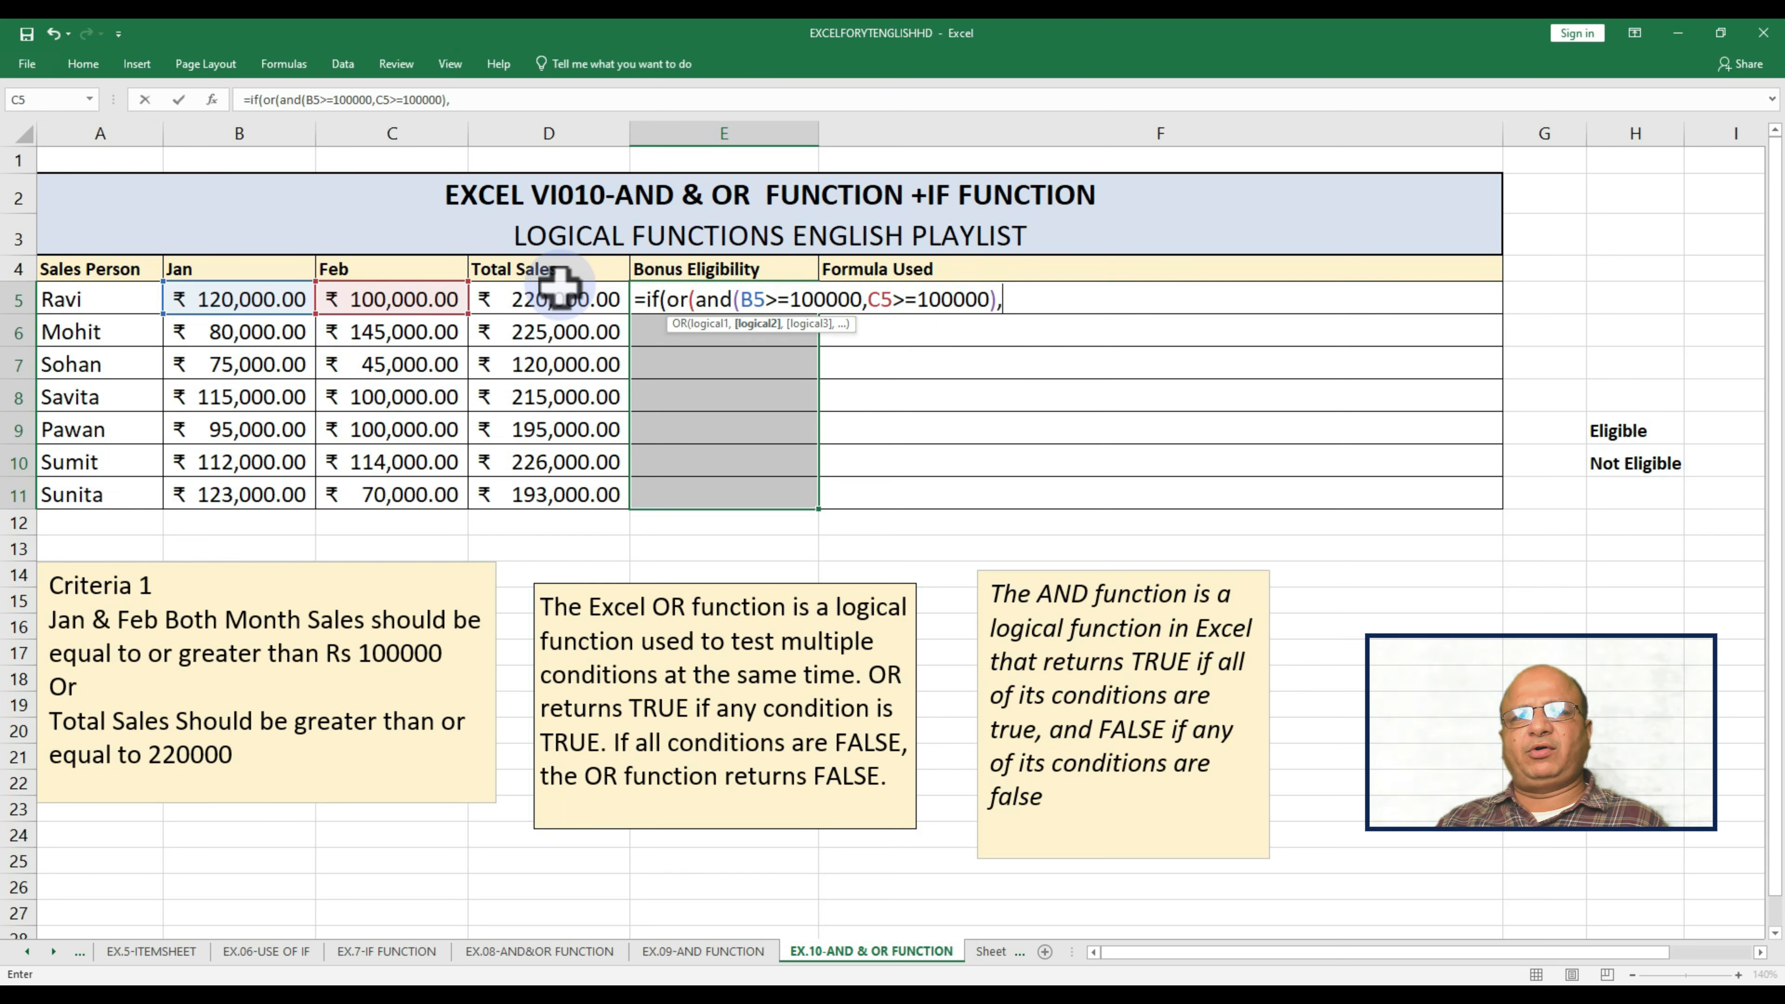
pyautogui.click(554, 303)
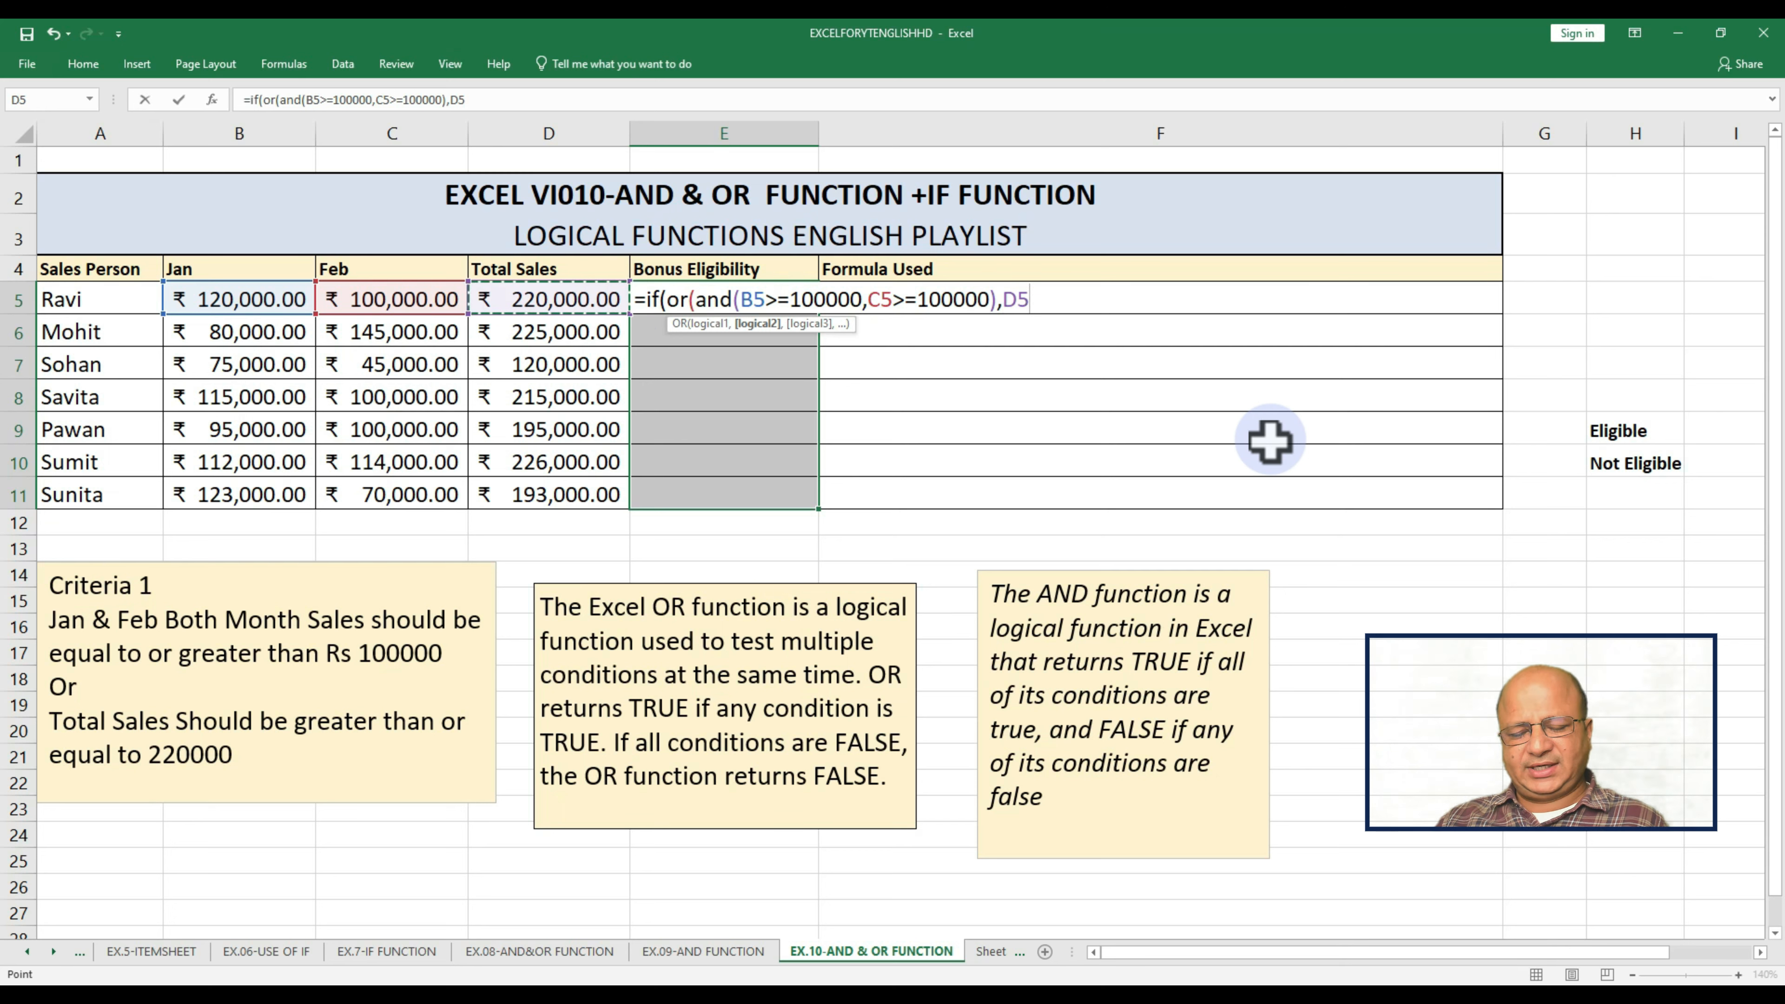
pyautogui.write('>')
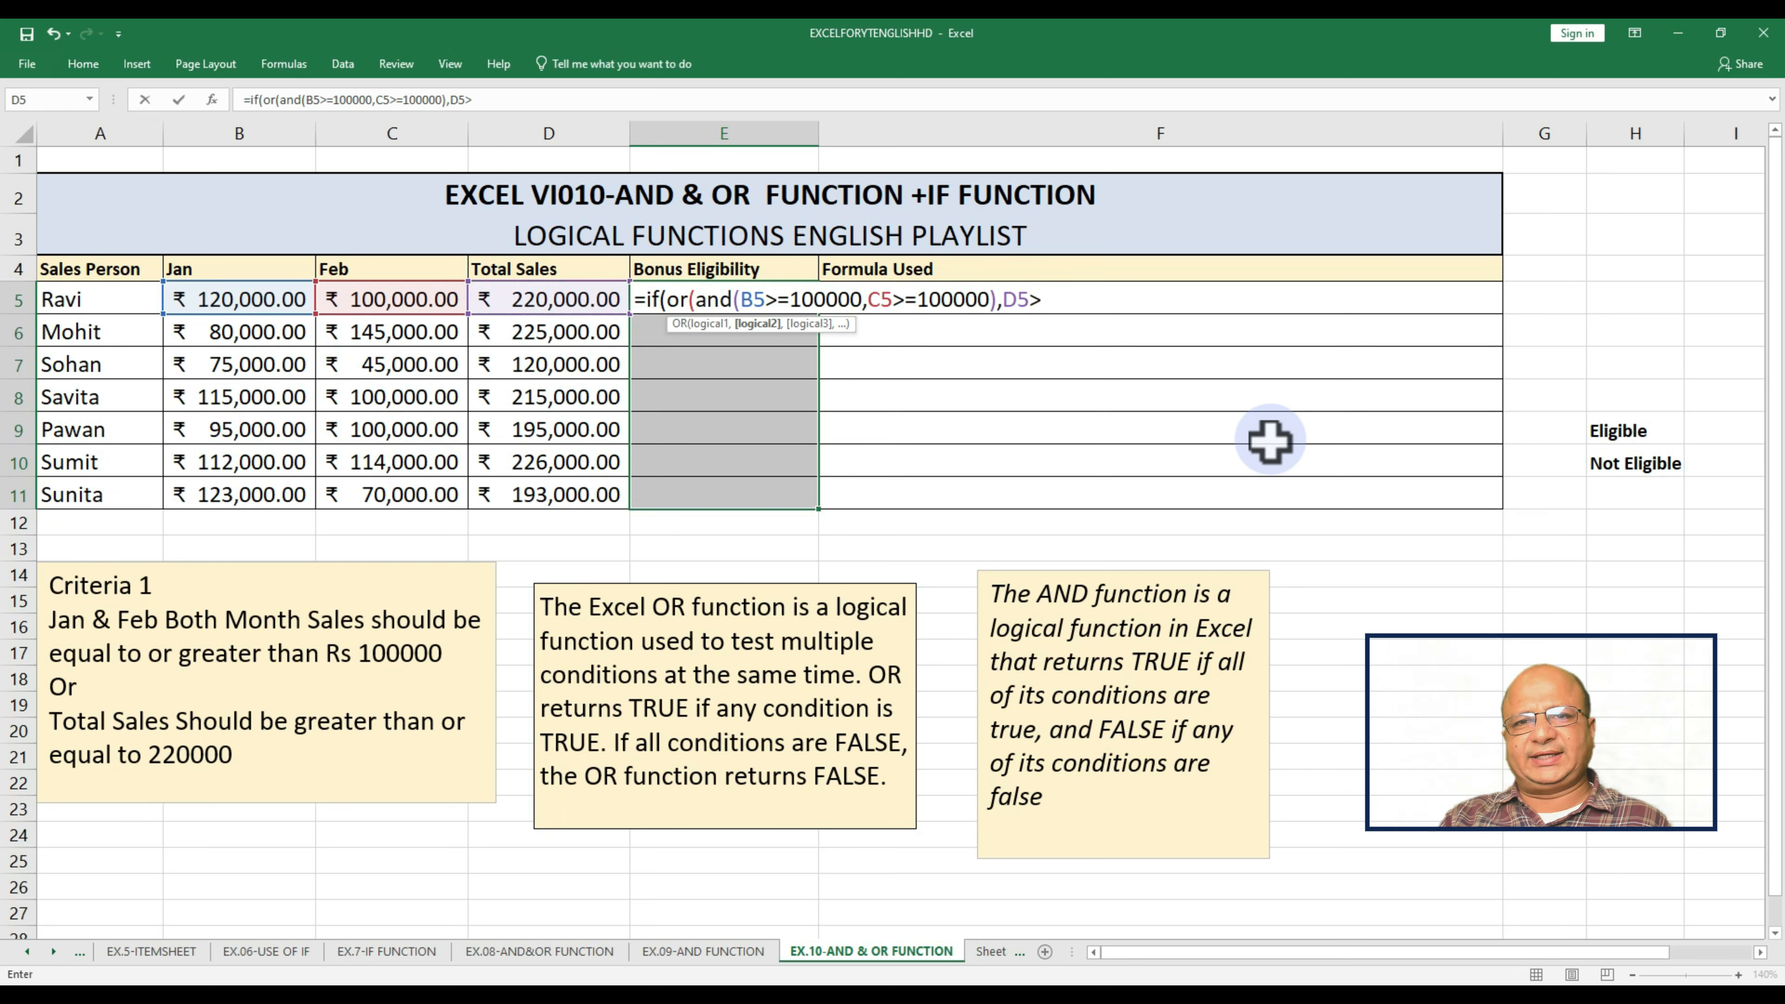
pyautogui.write('=220000')
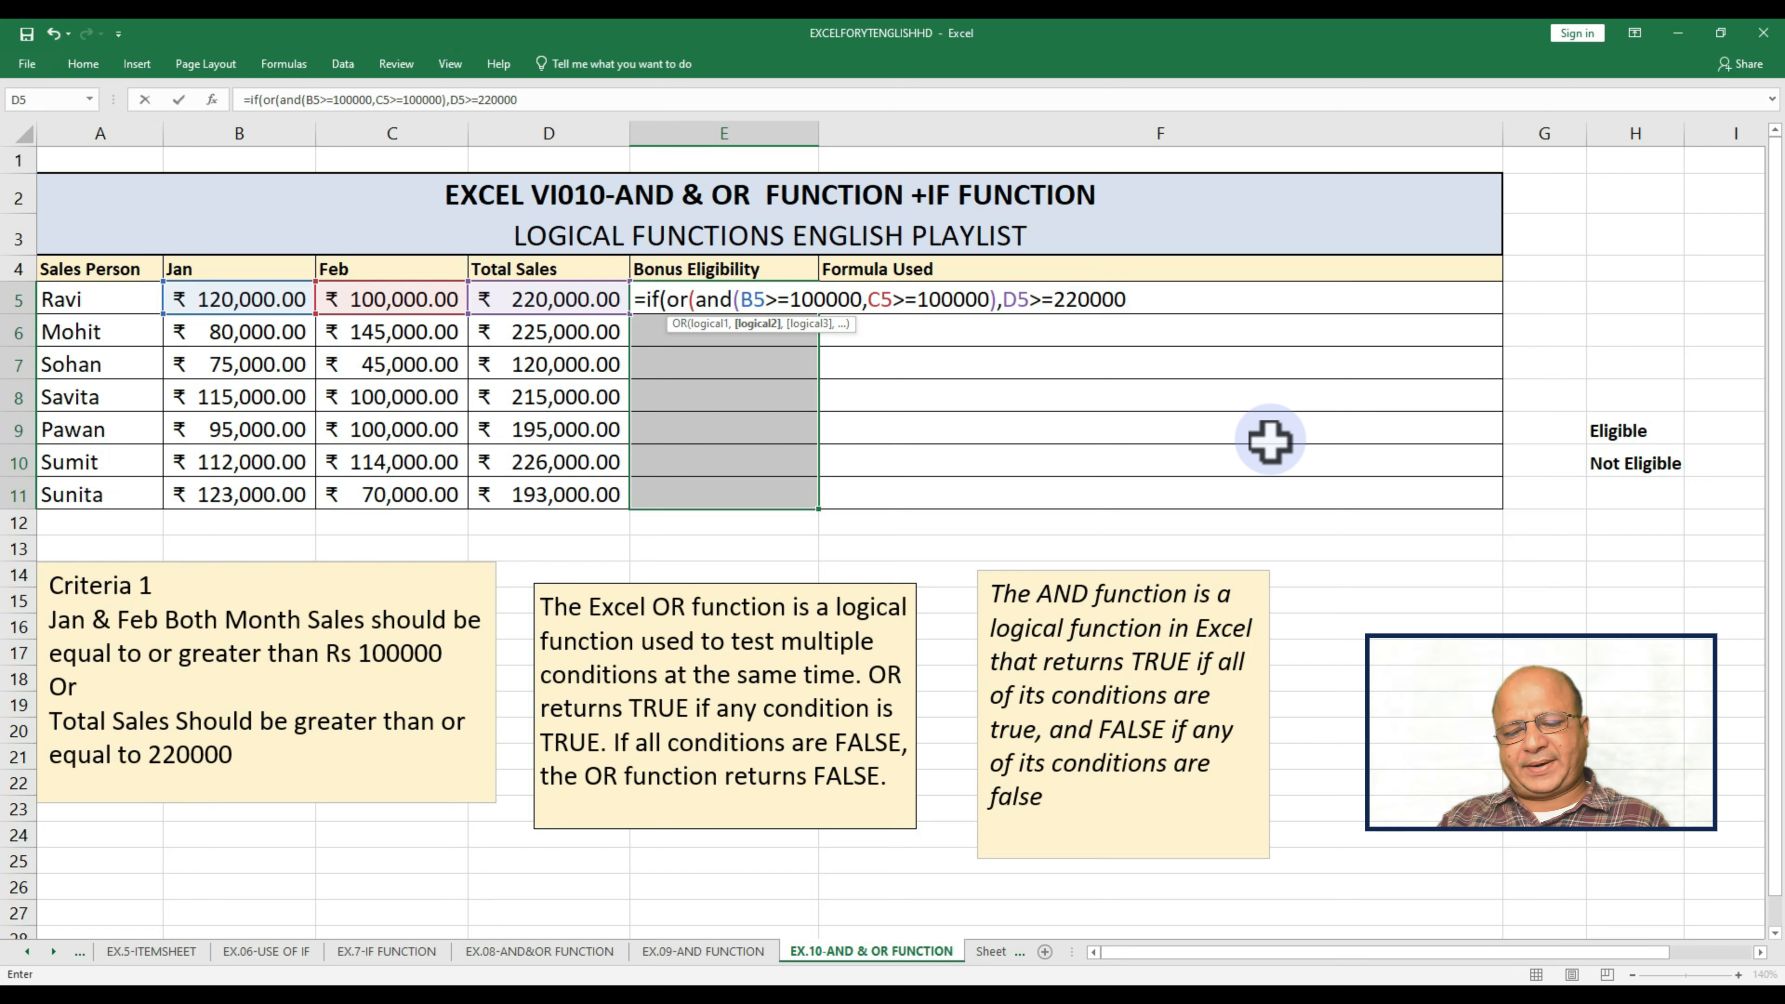
pyautogui.write(')')
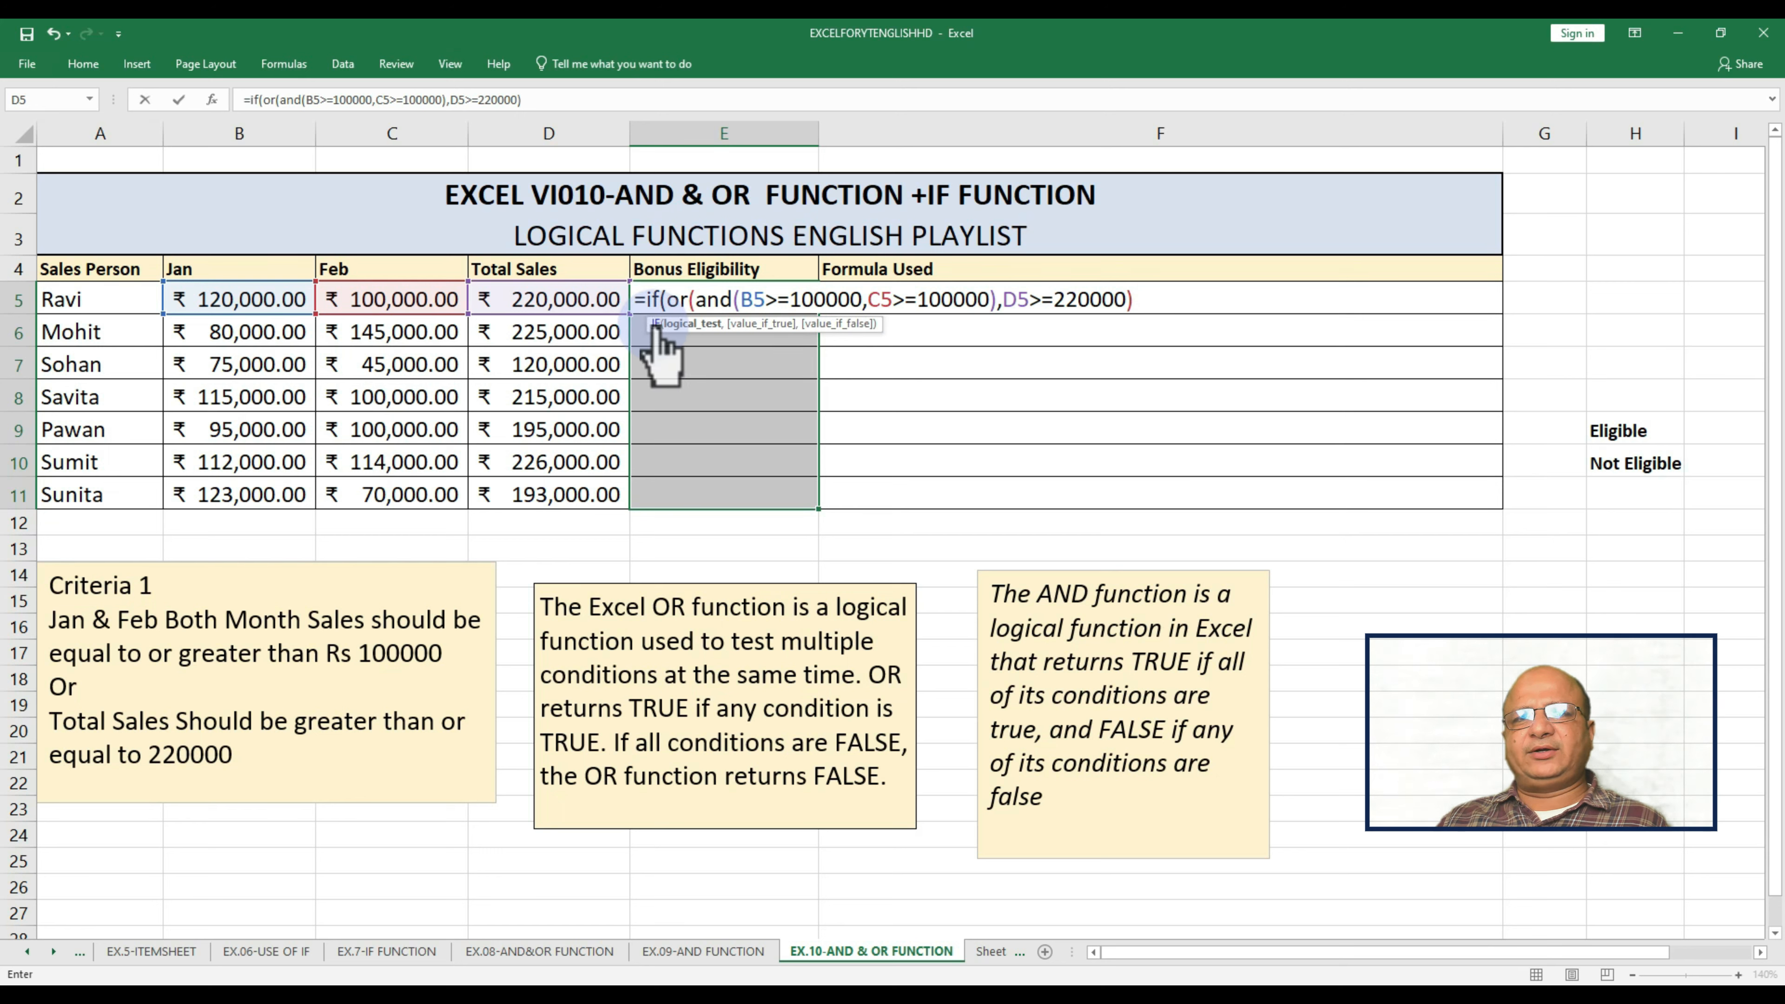
# - Set the IF function's value-if-true argument to the Eligible cell H9, locking its row as H$9
pyautogui.write(',')
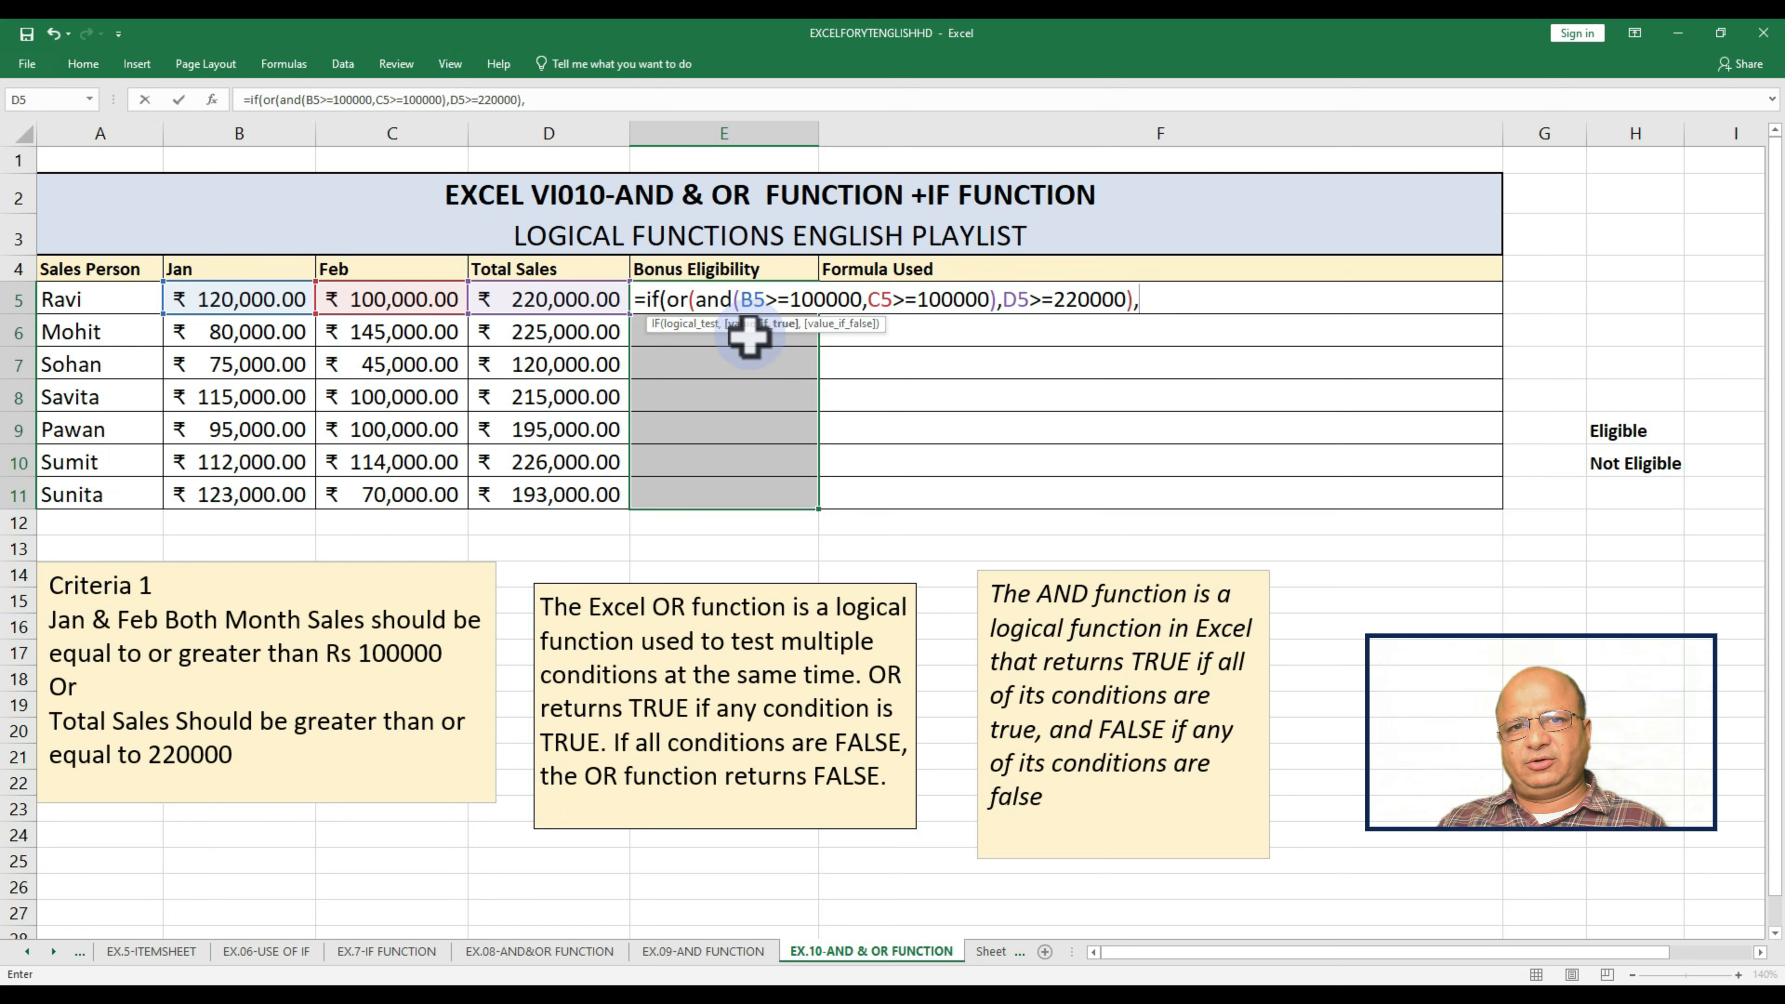
pyautogui.click(1648, 429)
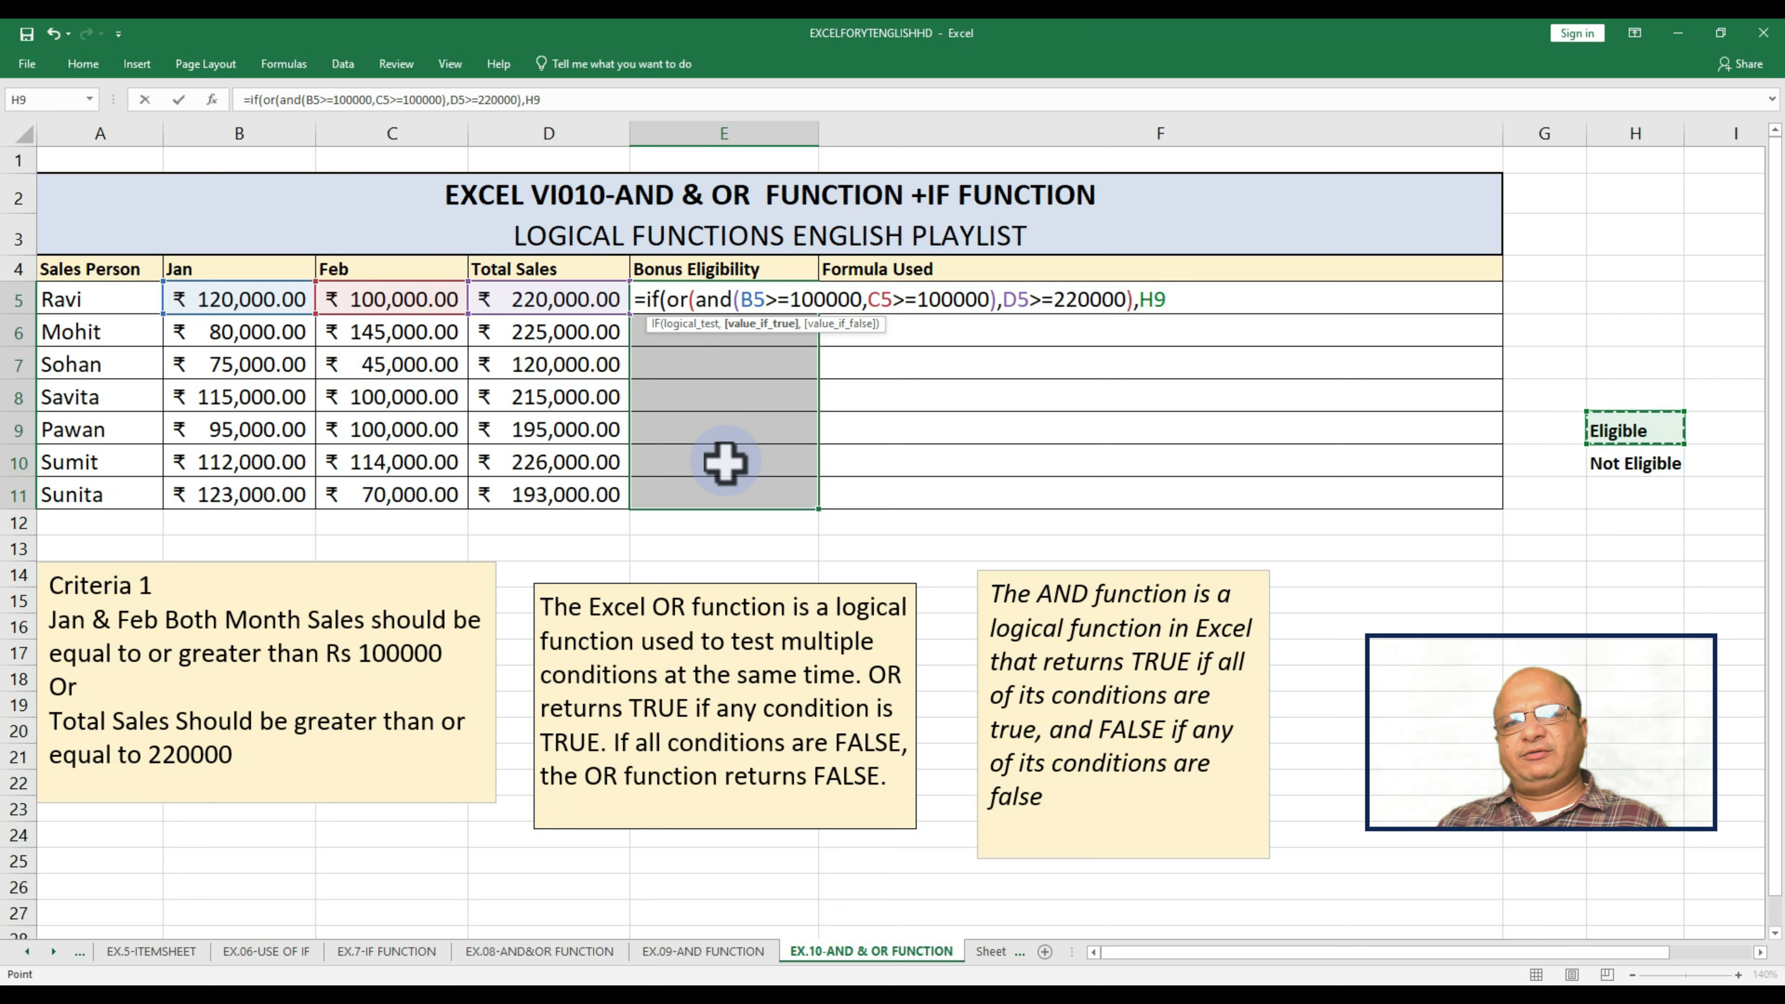
pyautogui.press('F4')
pyautogui.press('F4')
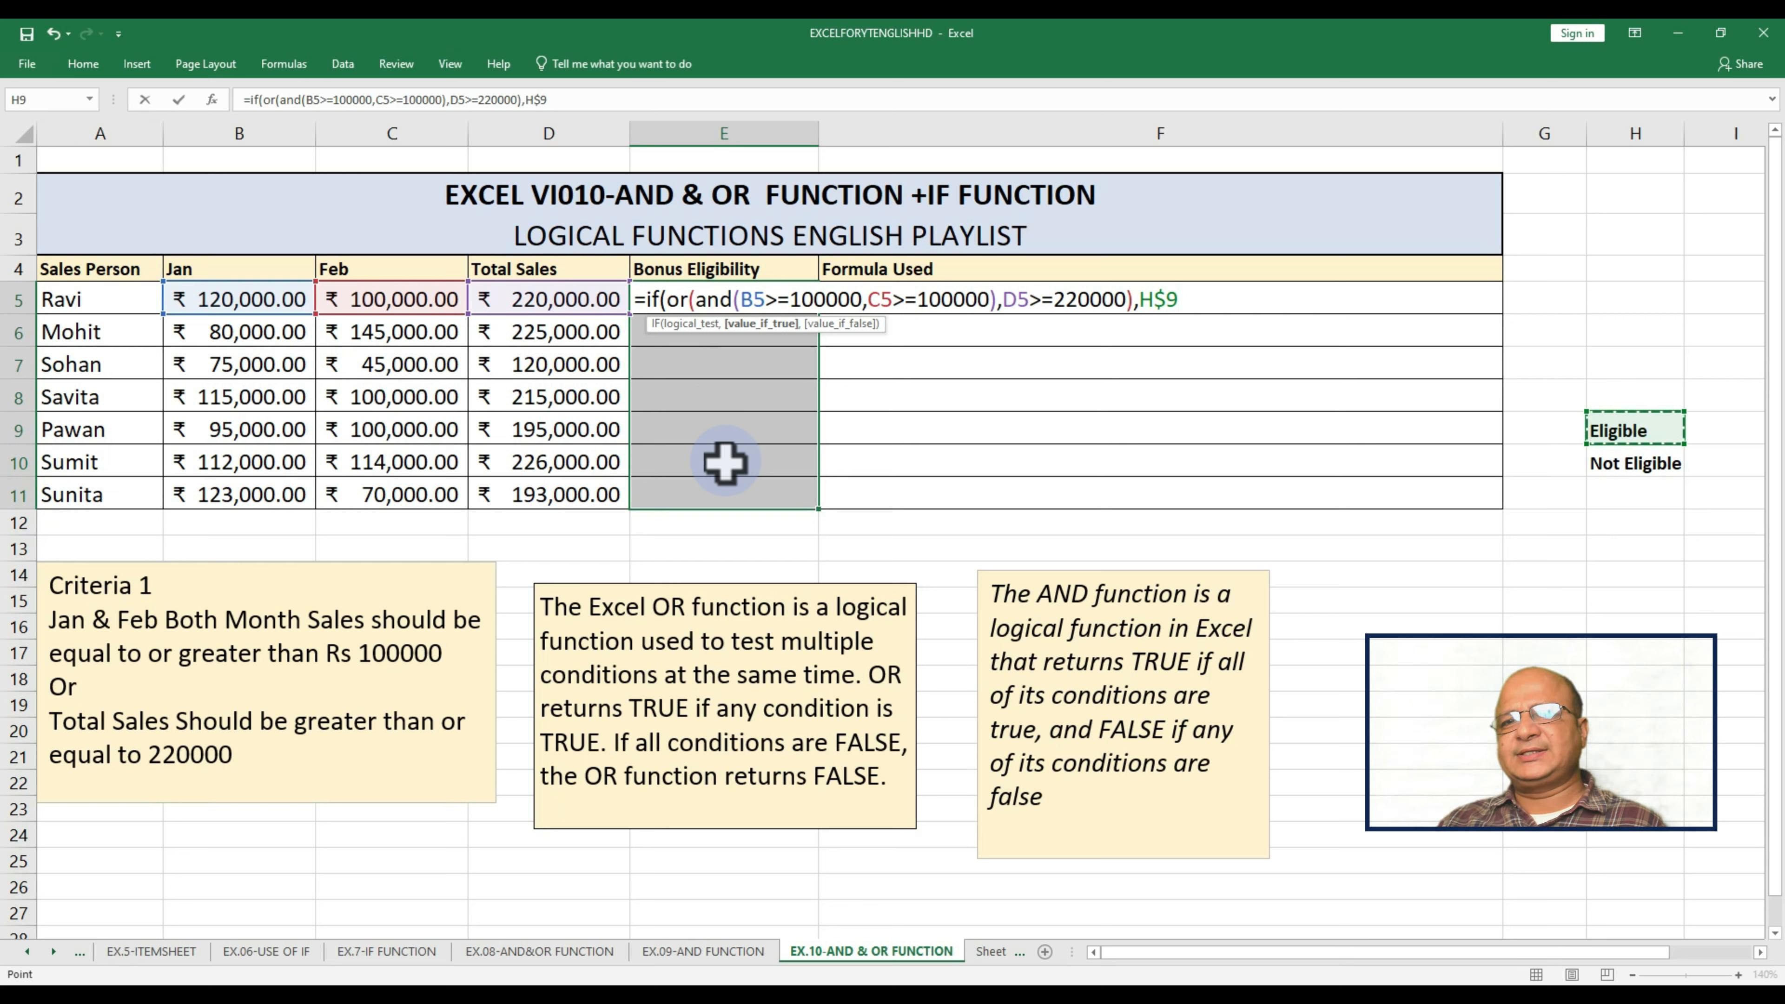
# - Set the value-if-false argument to the Not Eligible cell as H$10, close the formula and enter it in all selected cells E5:E11
pyautogui.write(',')
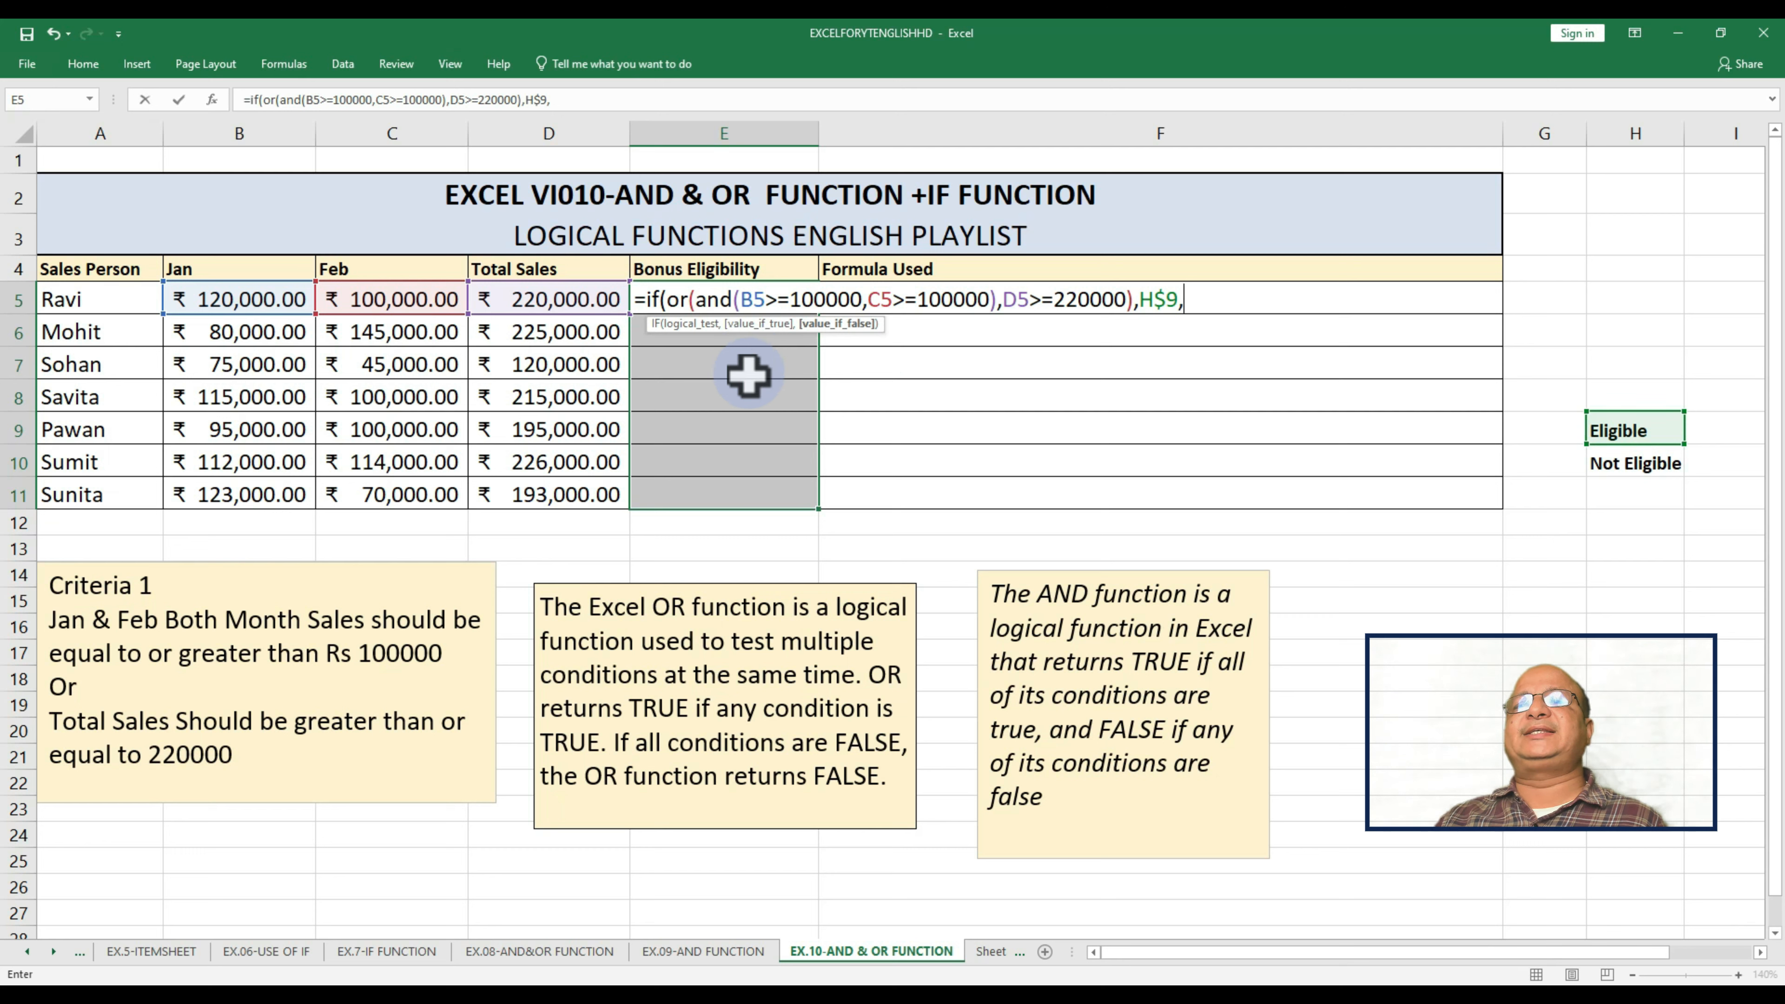
pyautogui.click(1613, 463)
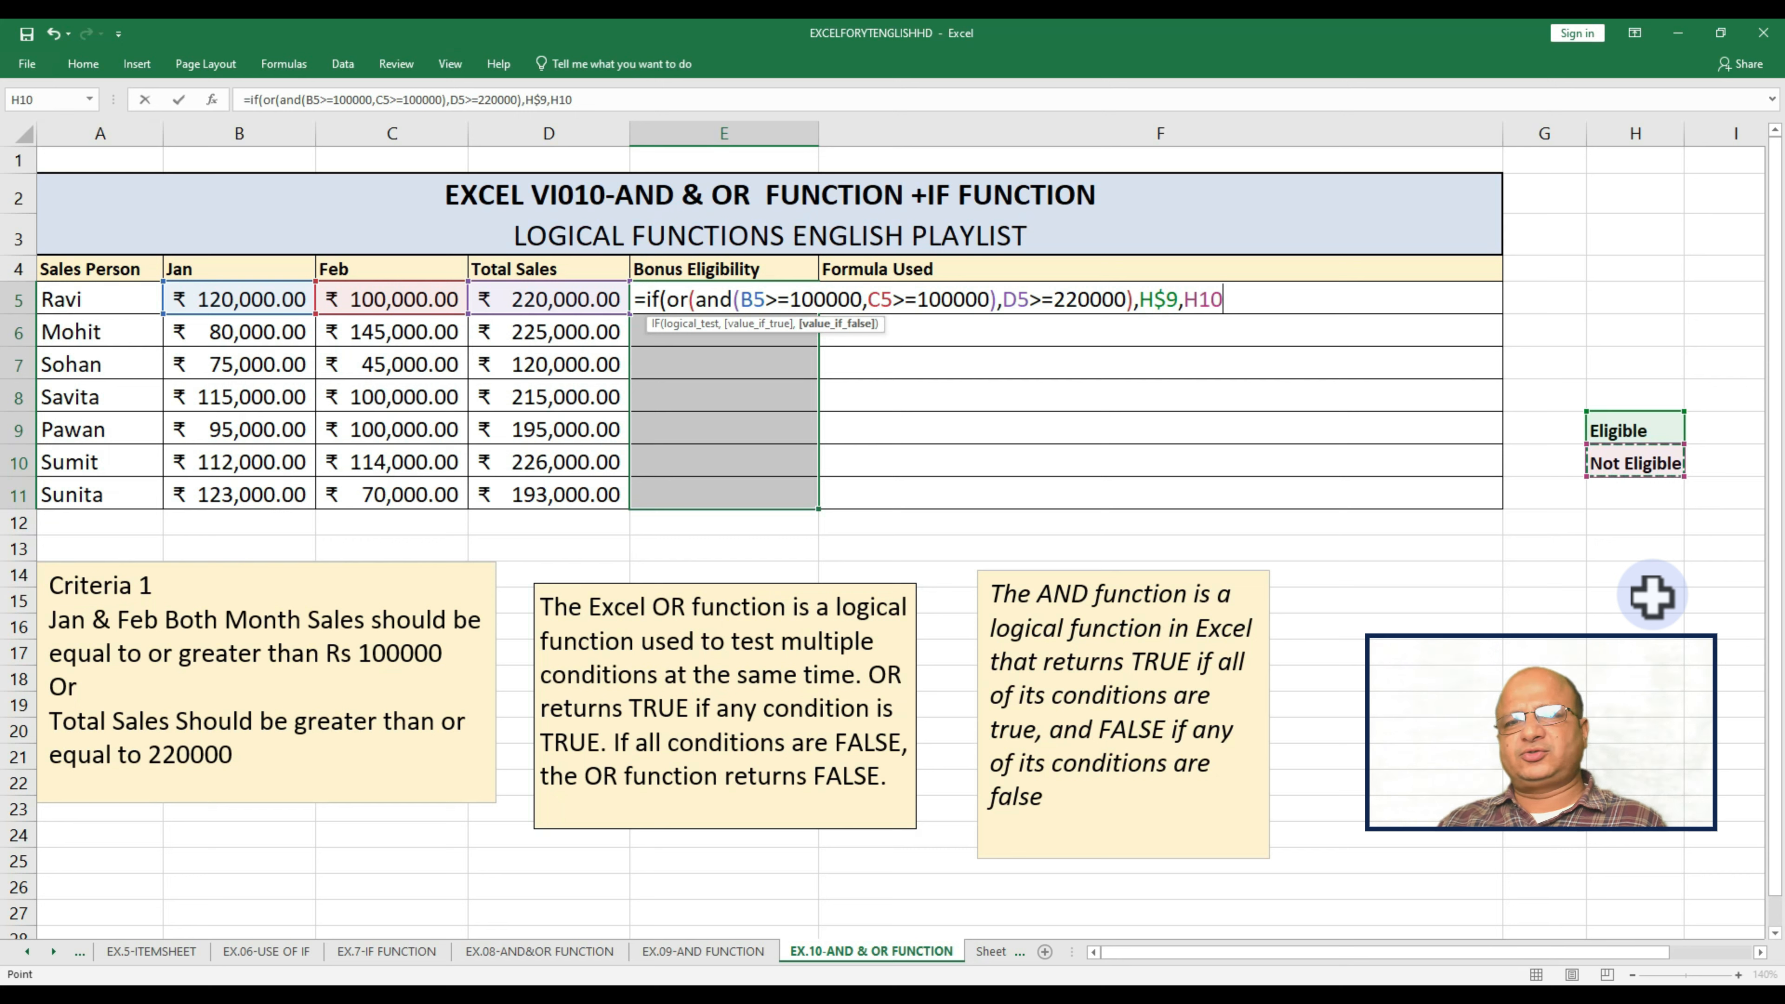
pyautogui.press('F4')
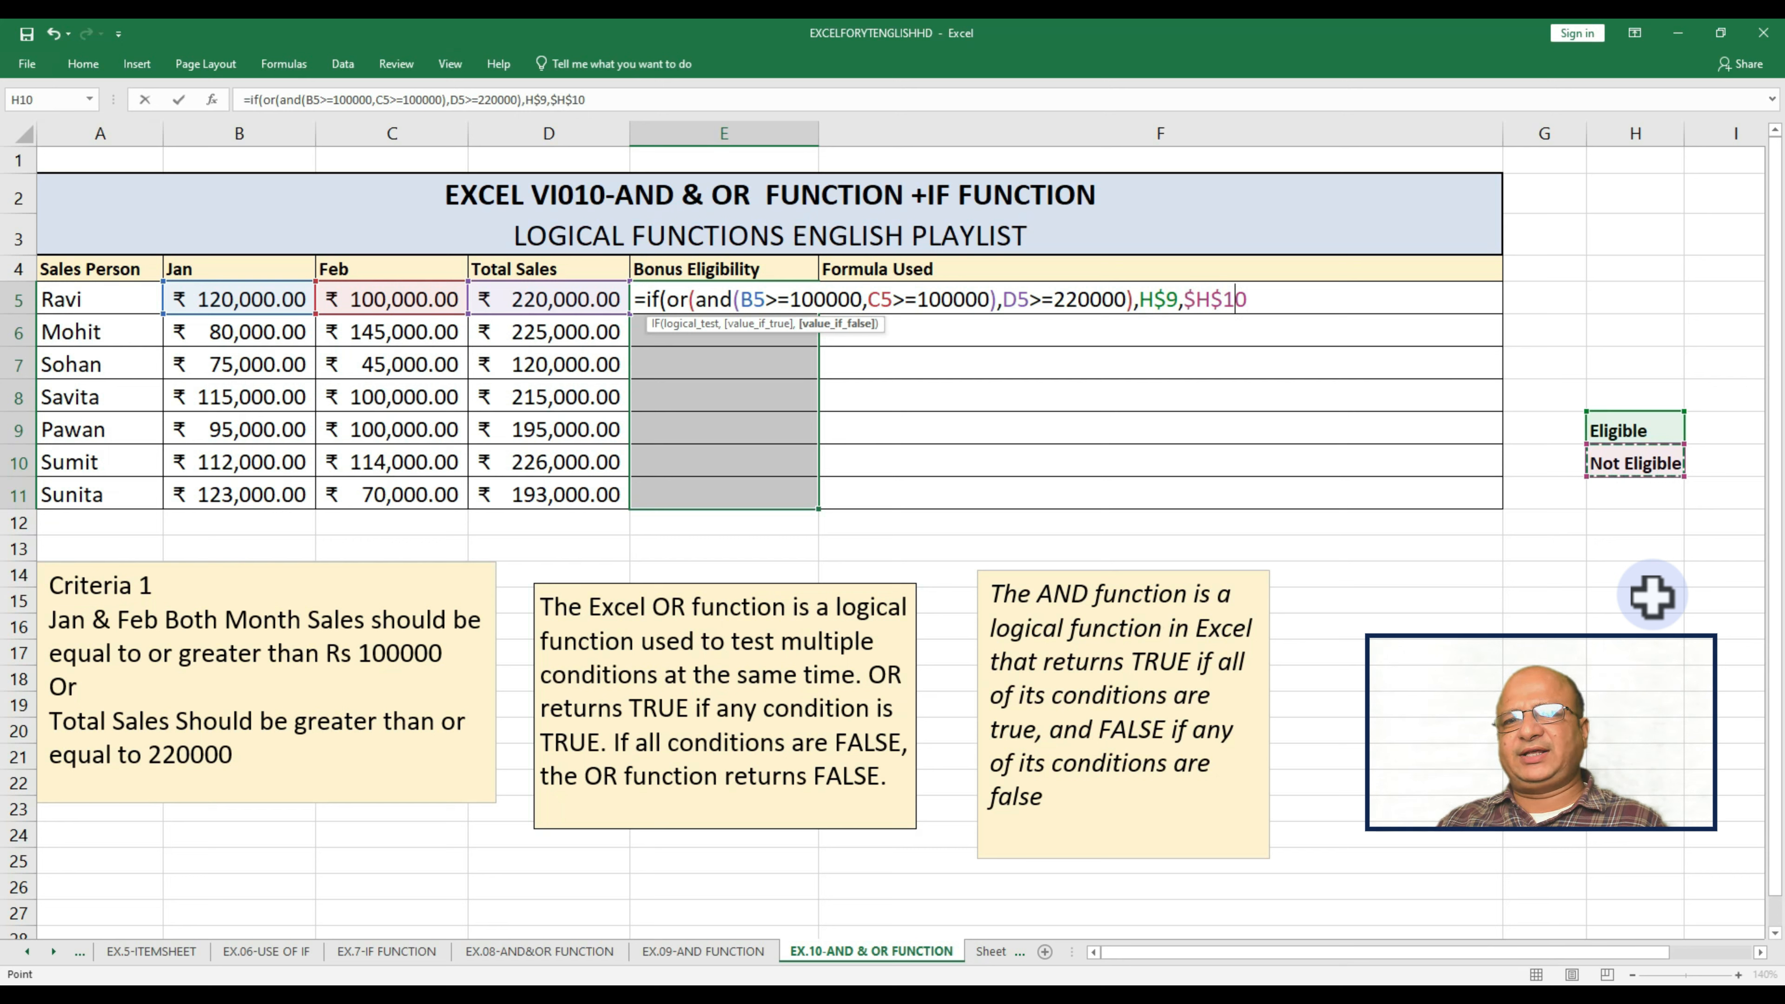
pyautogui.press('F4')
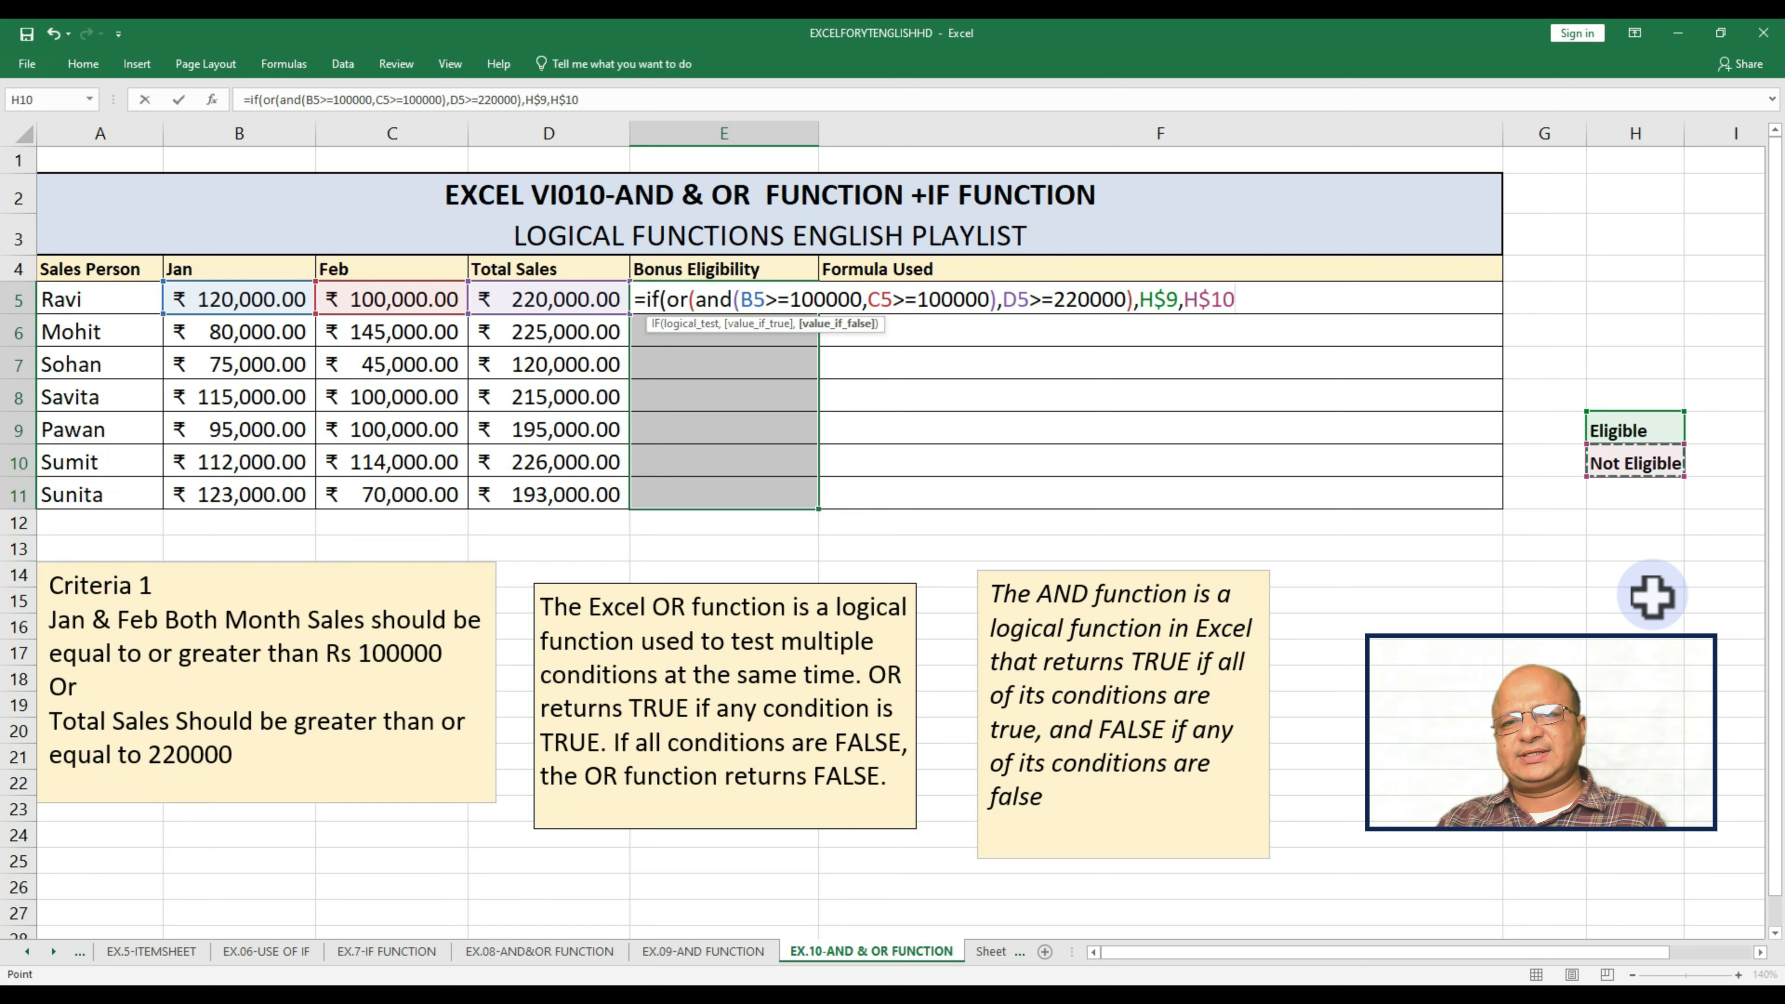
pyautogui.write(')')
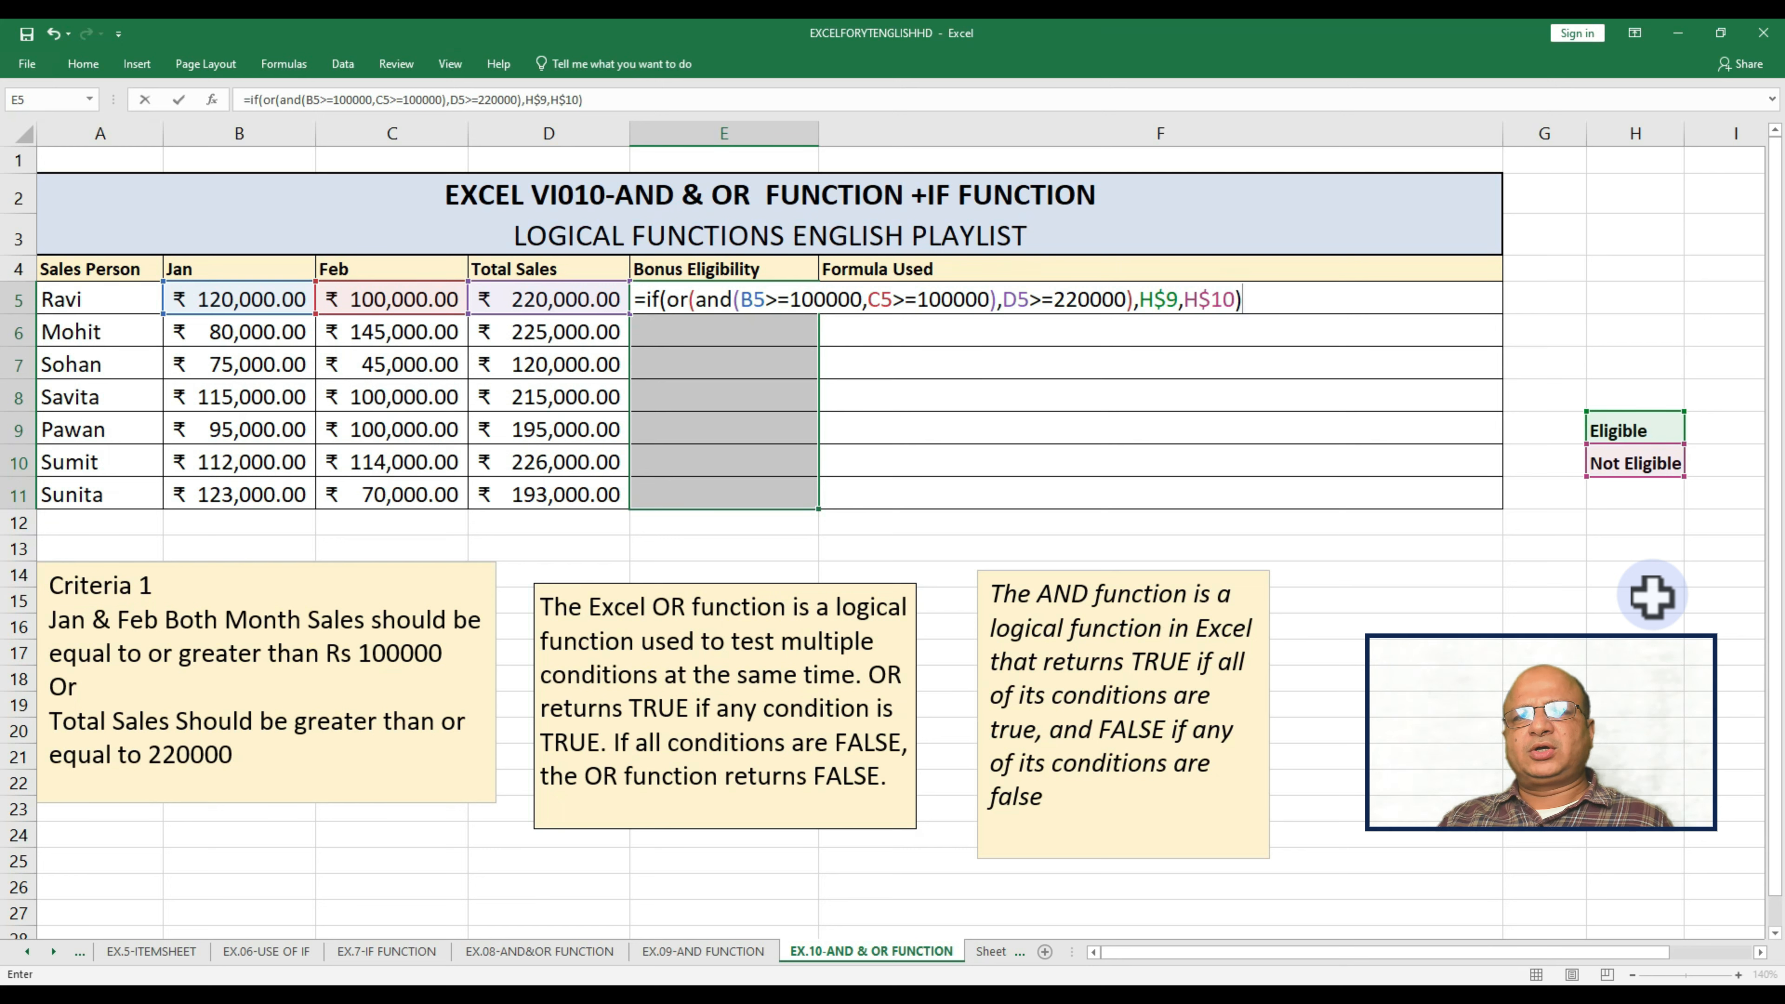
pyautogui.hotkey('ctrl', 'Return')
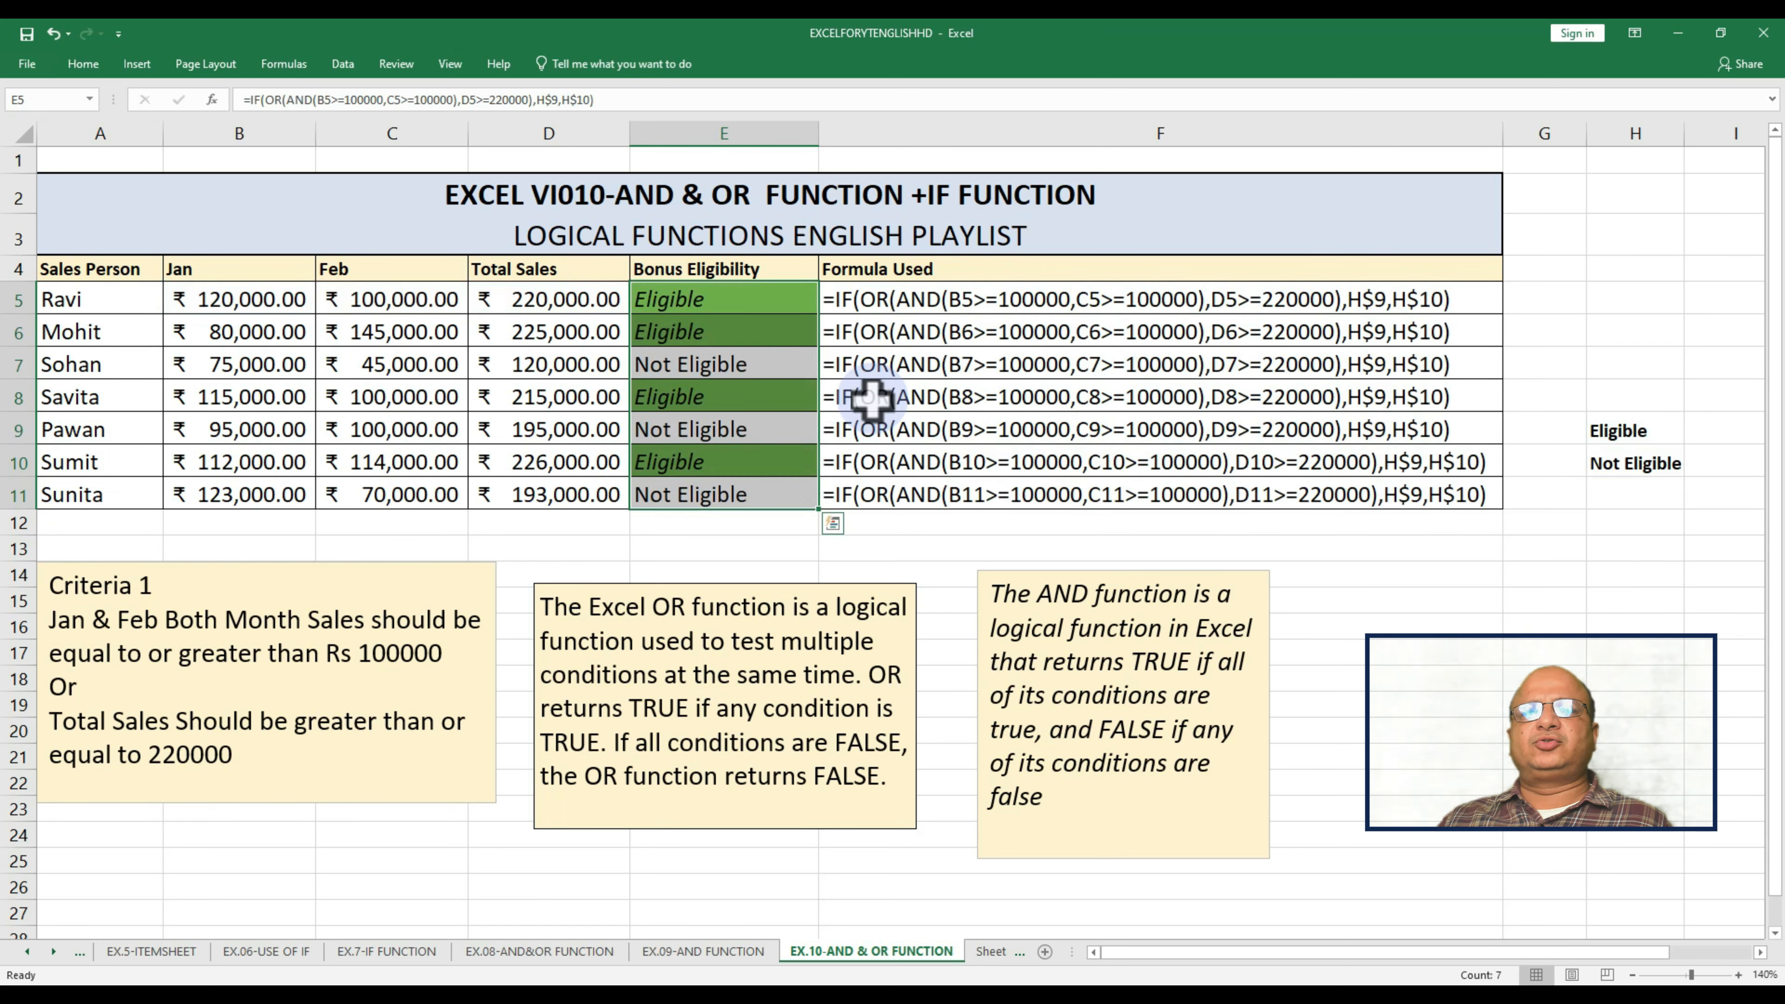
# - Review the Bonus Eligibility results in E5:E11 and inspect the cell references used by the formula in E11
pyautogui.click(679, 310)
pyautogui.moveTo(679, 316); pyautogui.dragTo(696, 493)
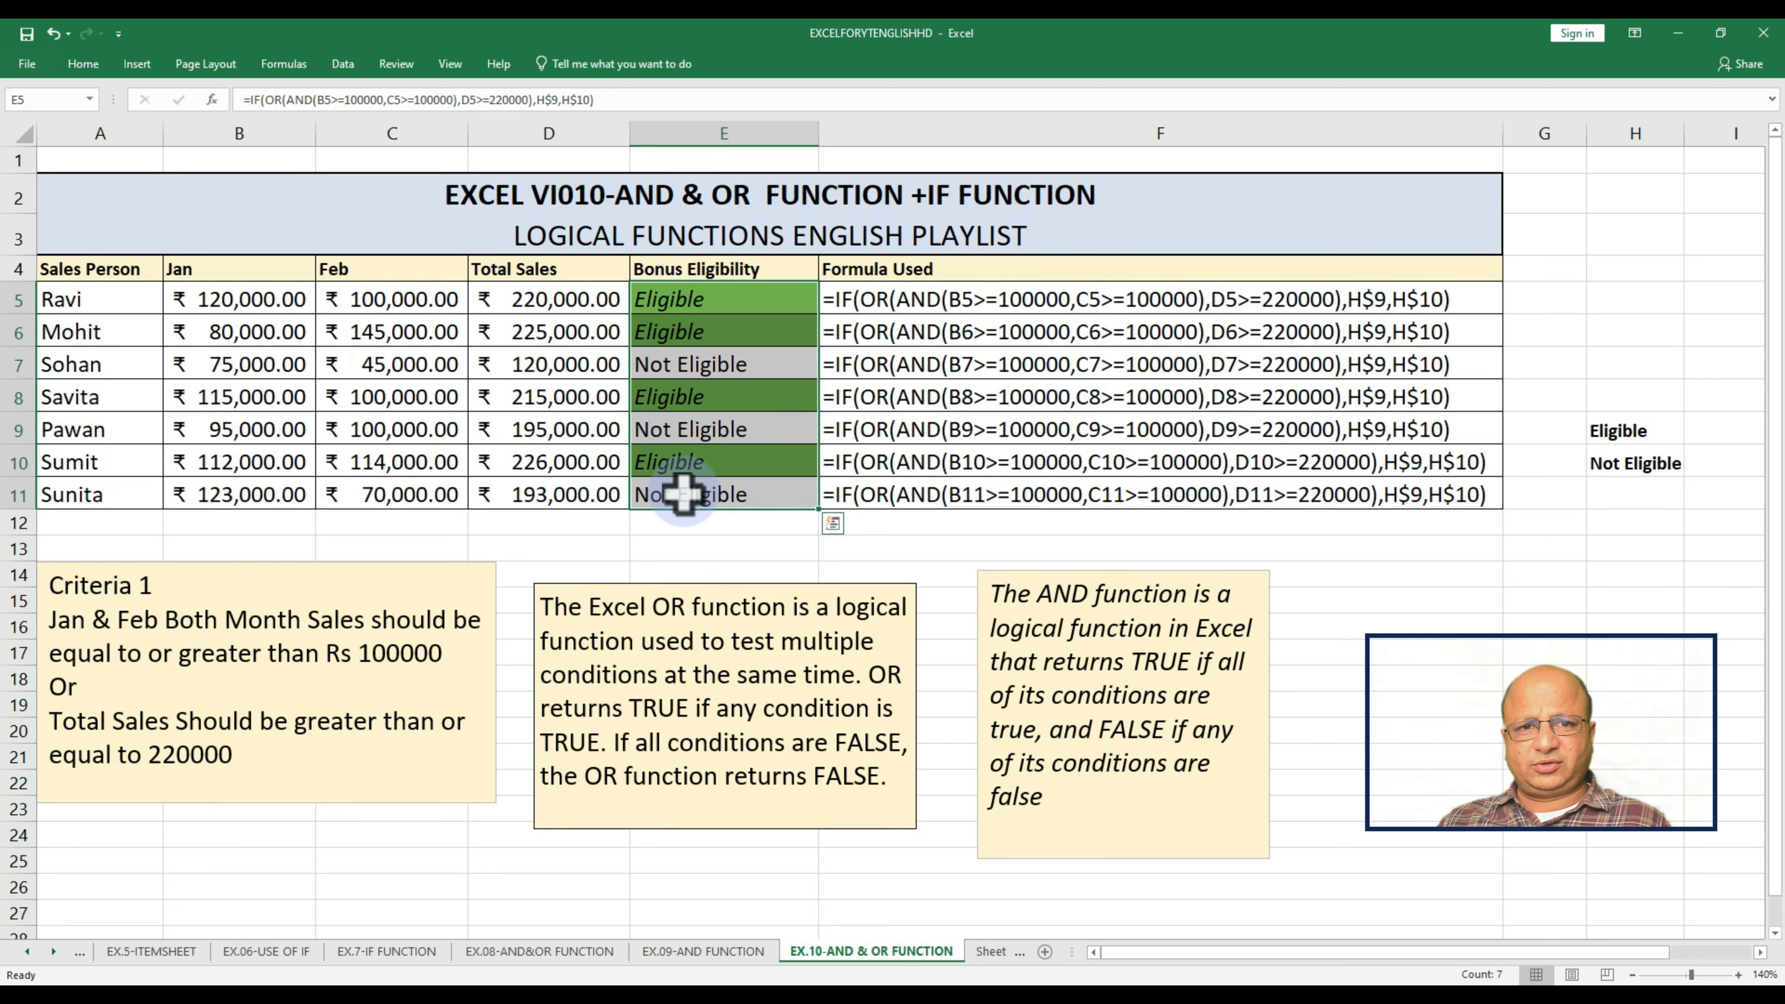
pyautogui.click(710, 495)
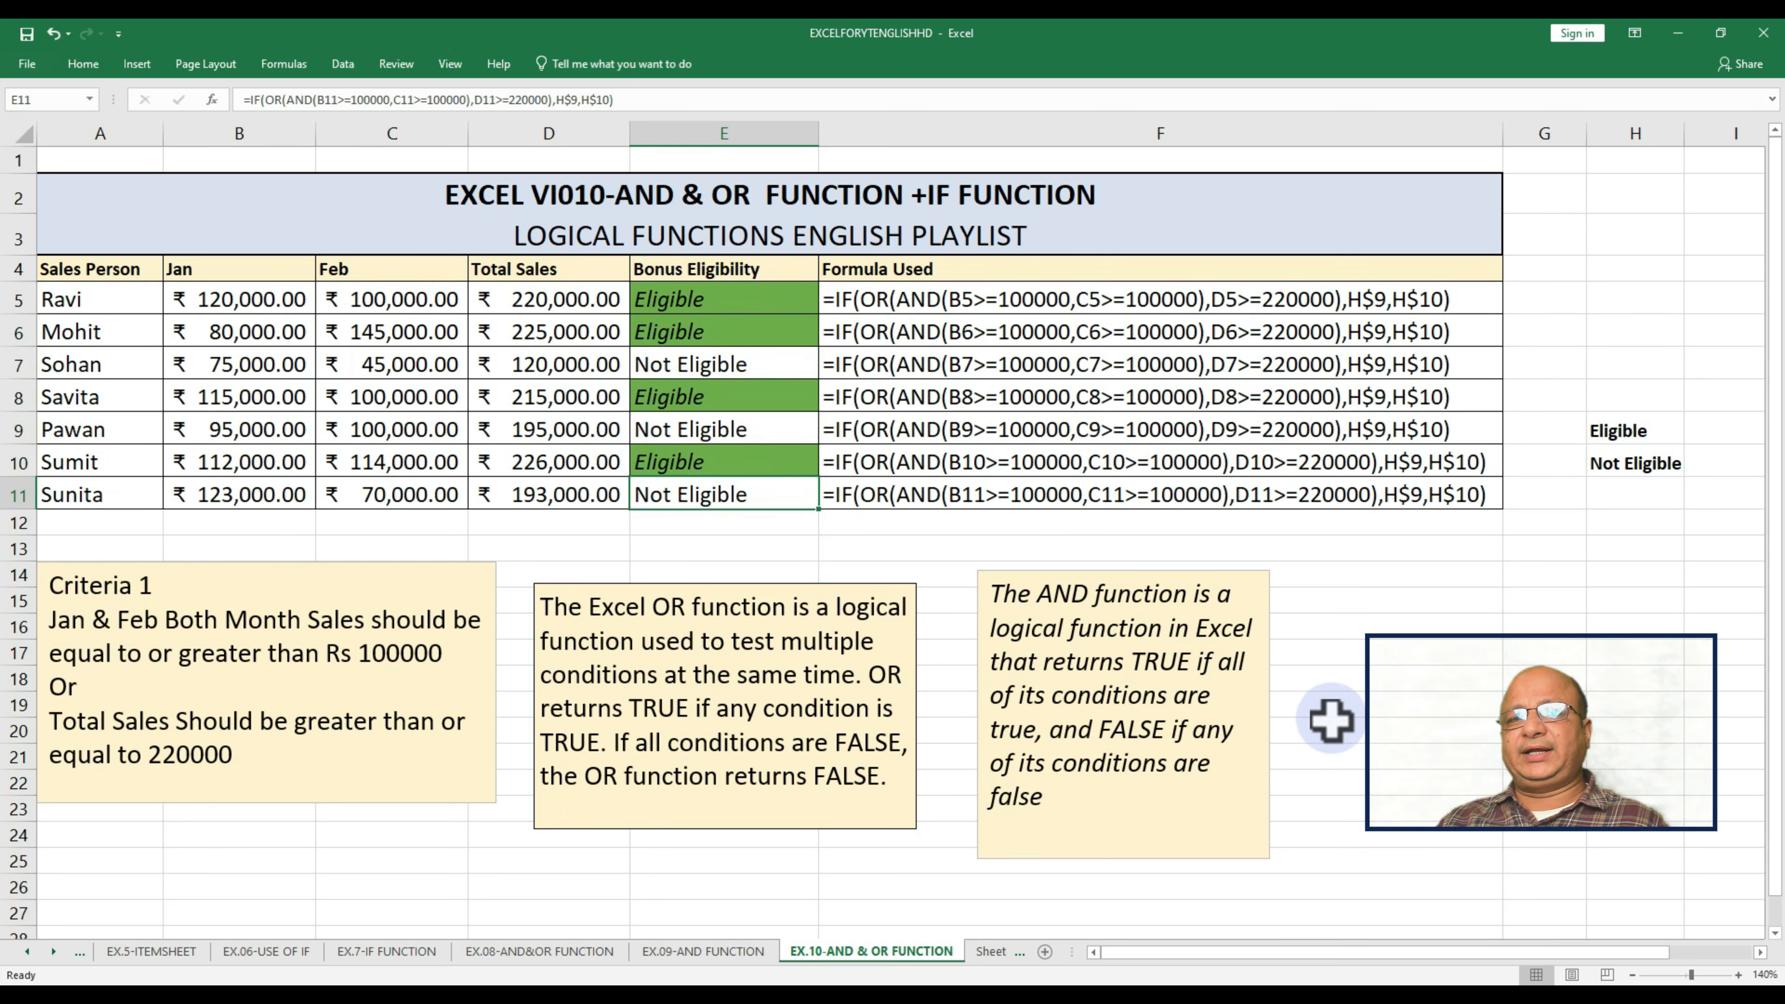
pyautogui.press('F2')
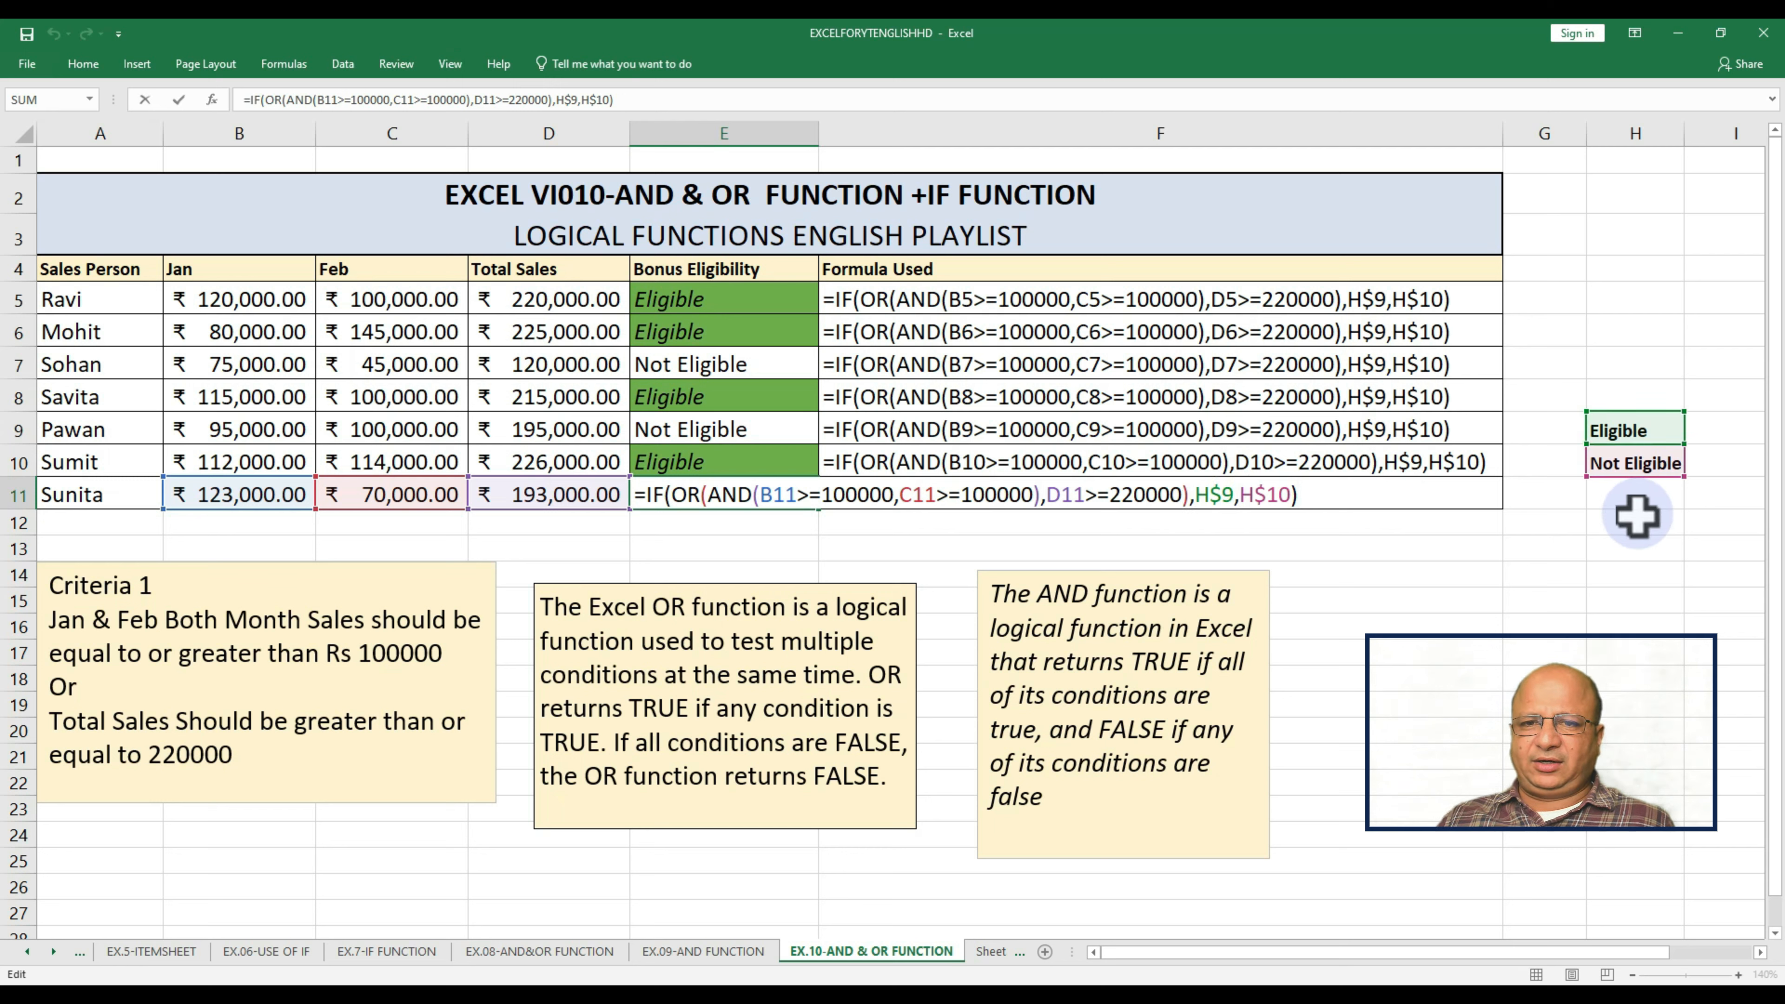
pyautogui.press('Return')
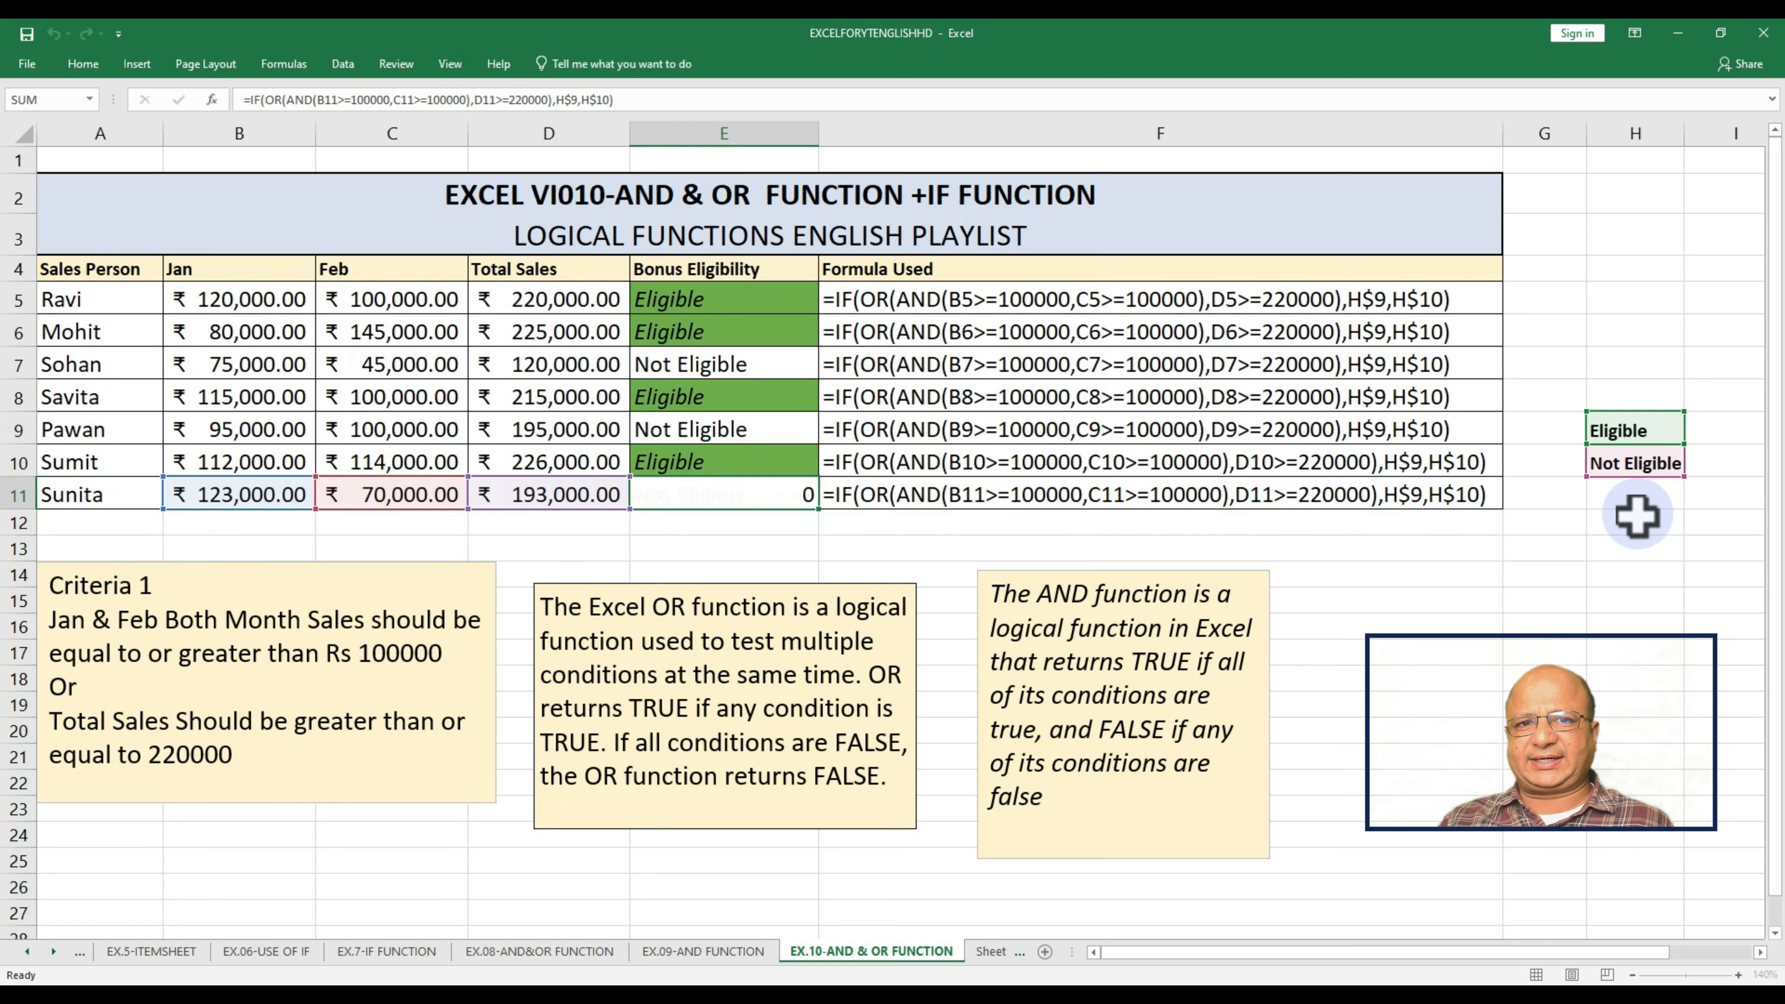
# - Compare the Criteria 1 conditions, especially the Jan and Feb sales condition, with the formula text shown in F5
pyautogui.click(847, 303)
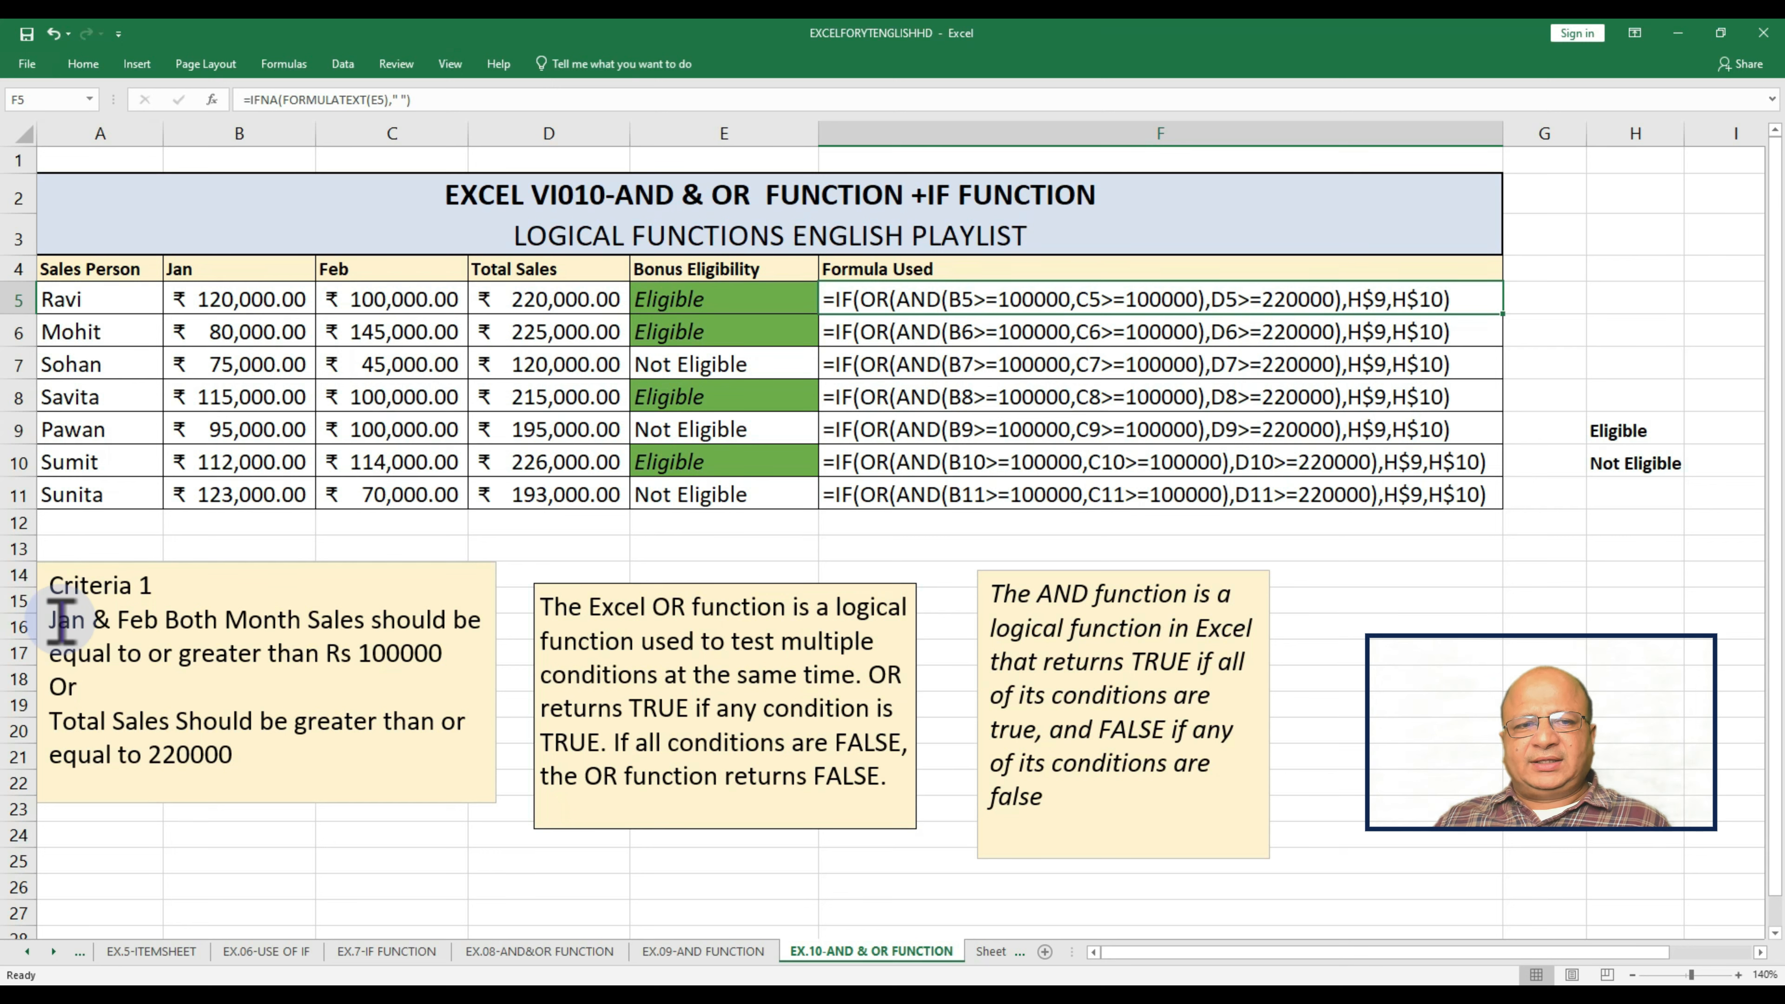
pyautogui.moveTo(49, 622); pyautogui.dragTo(362, 765)
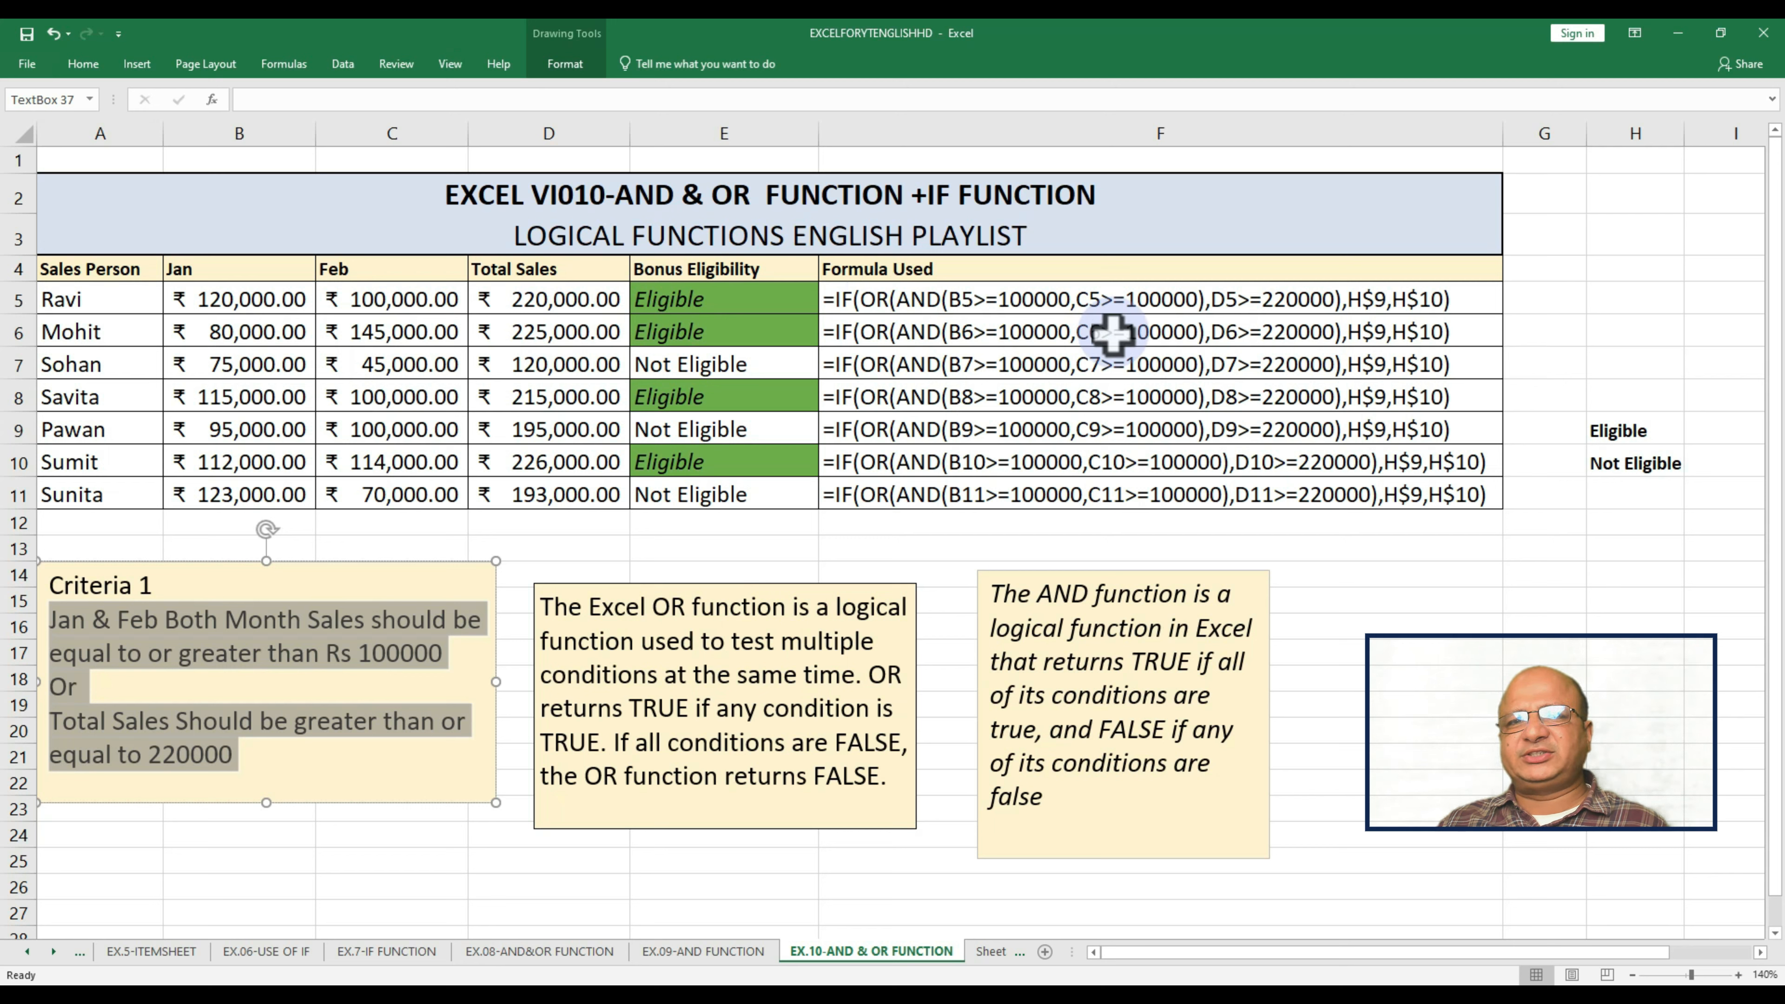
pyautogui.click(239, 654)
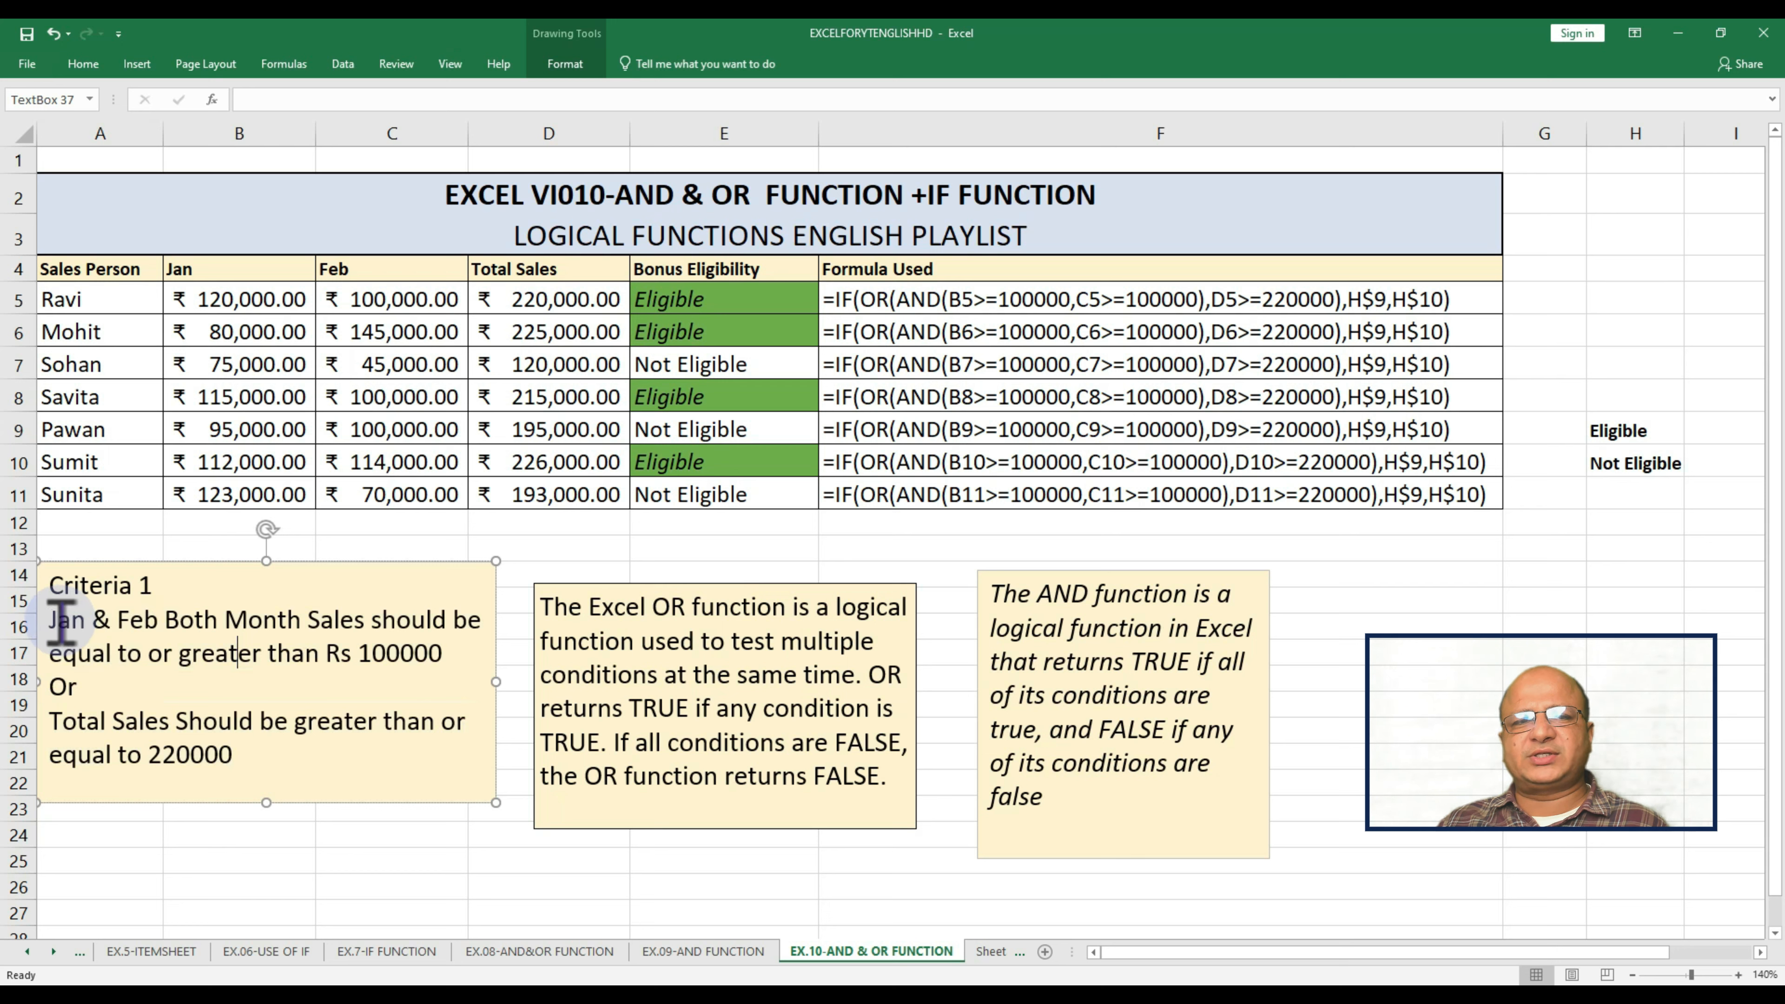
pyautogui.moveTo(51, 620); pyautogui.dragTo(430, 657)
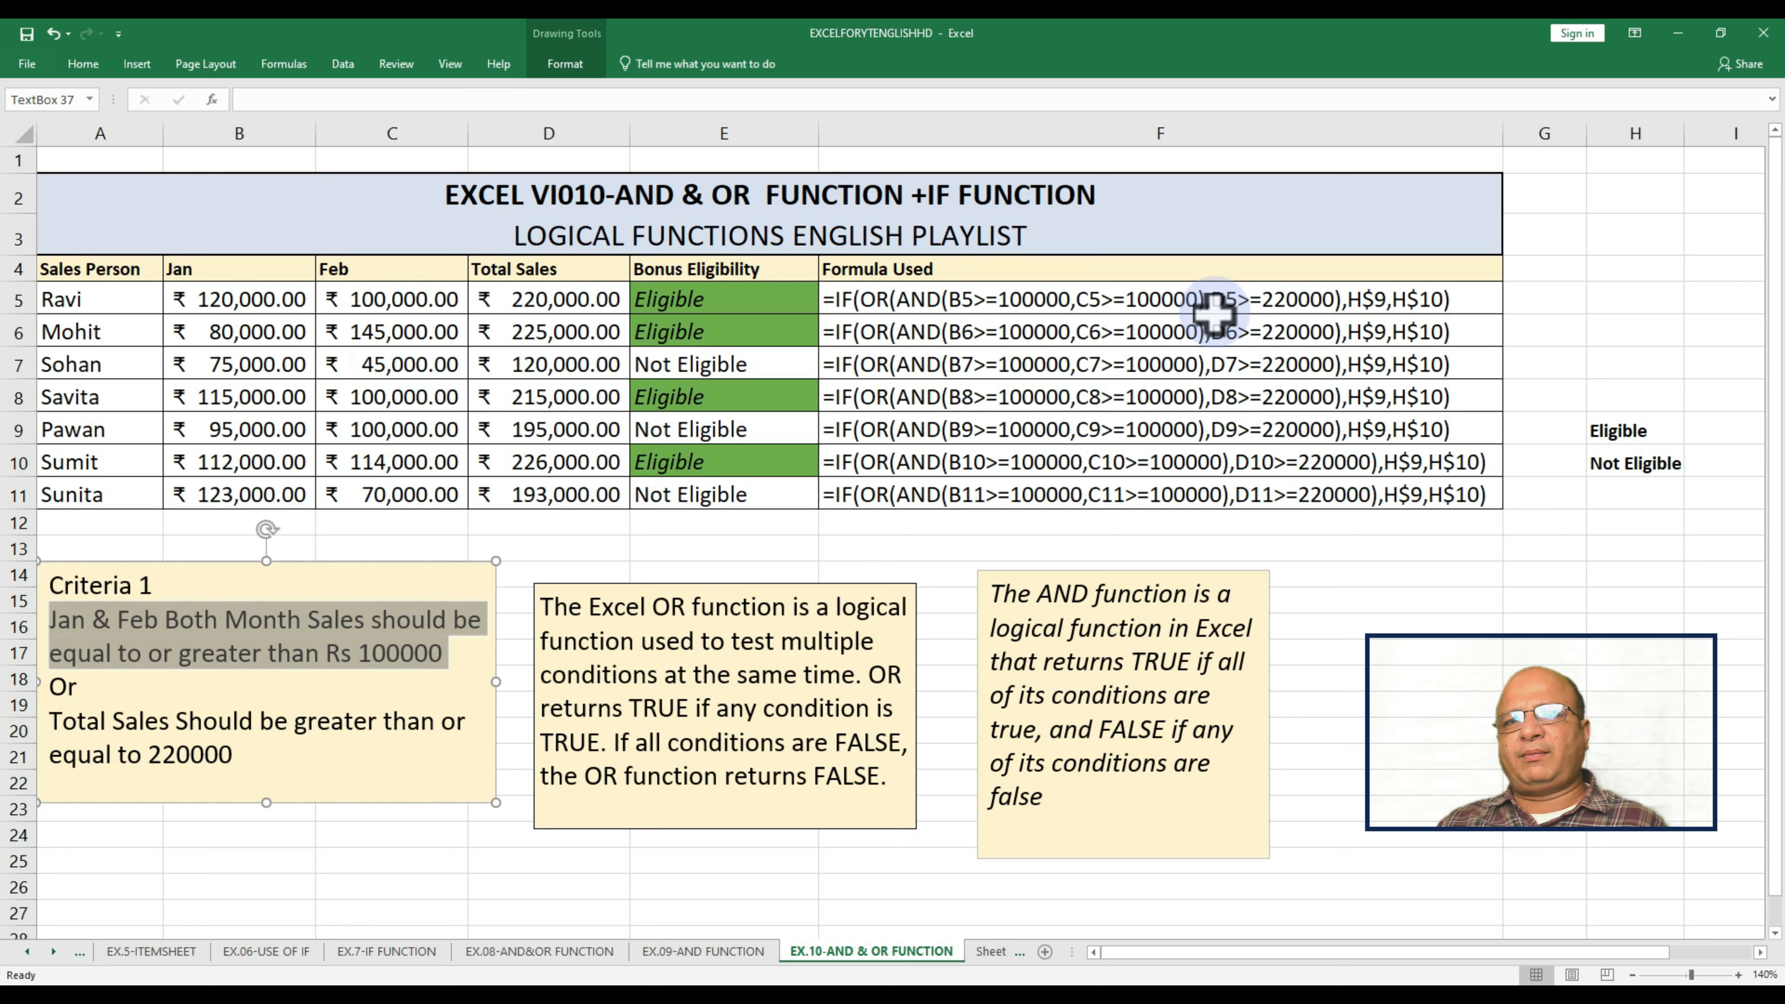
pyautogui.click(924, 304)
# - Evaluate the formula in E5 part by part with Evaluate Formula through to its final result, and close the evaluation
pyautogui.click(669, 302)
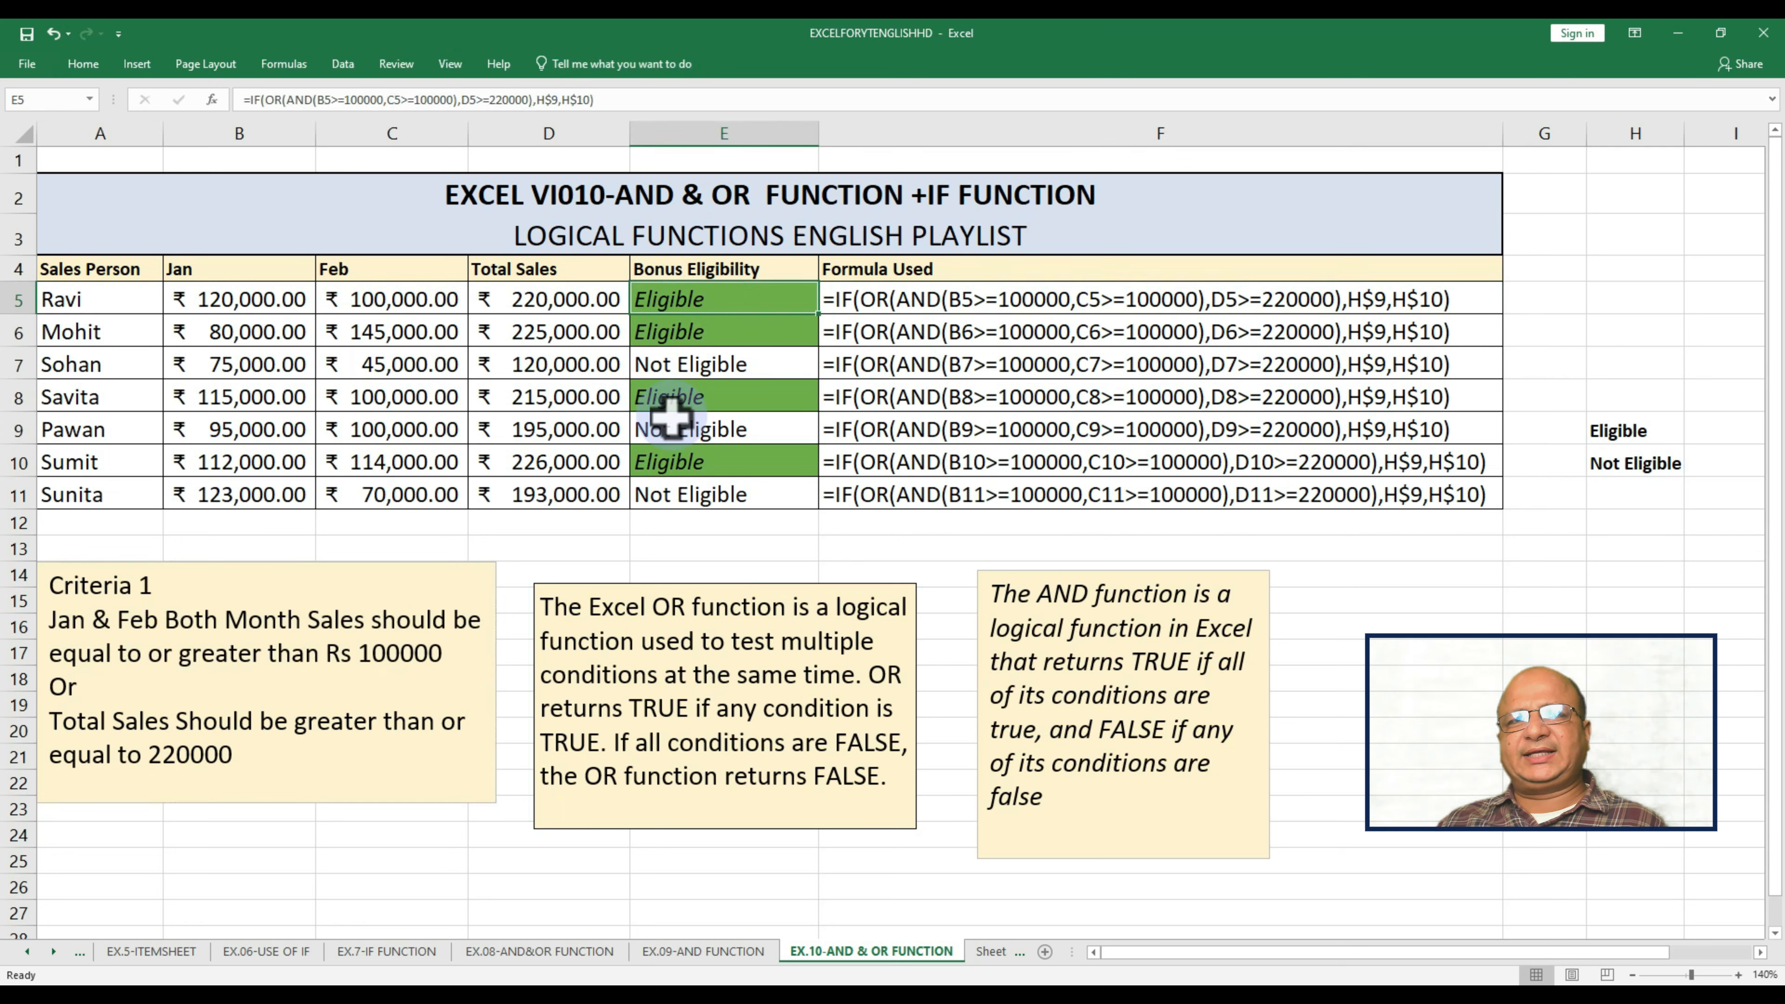
pyautogui.click(284, 65)
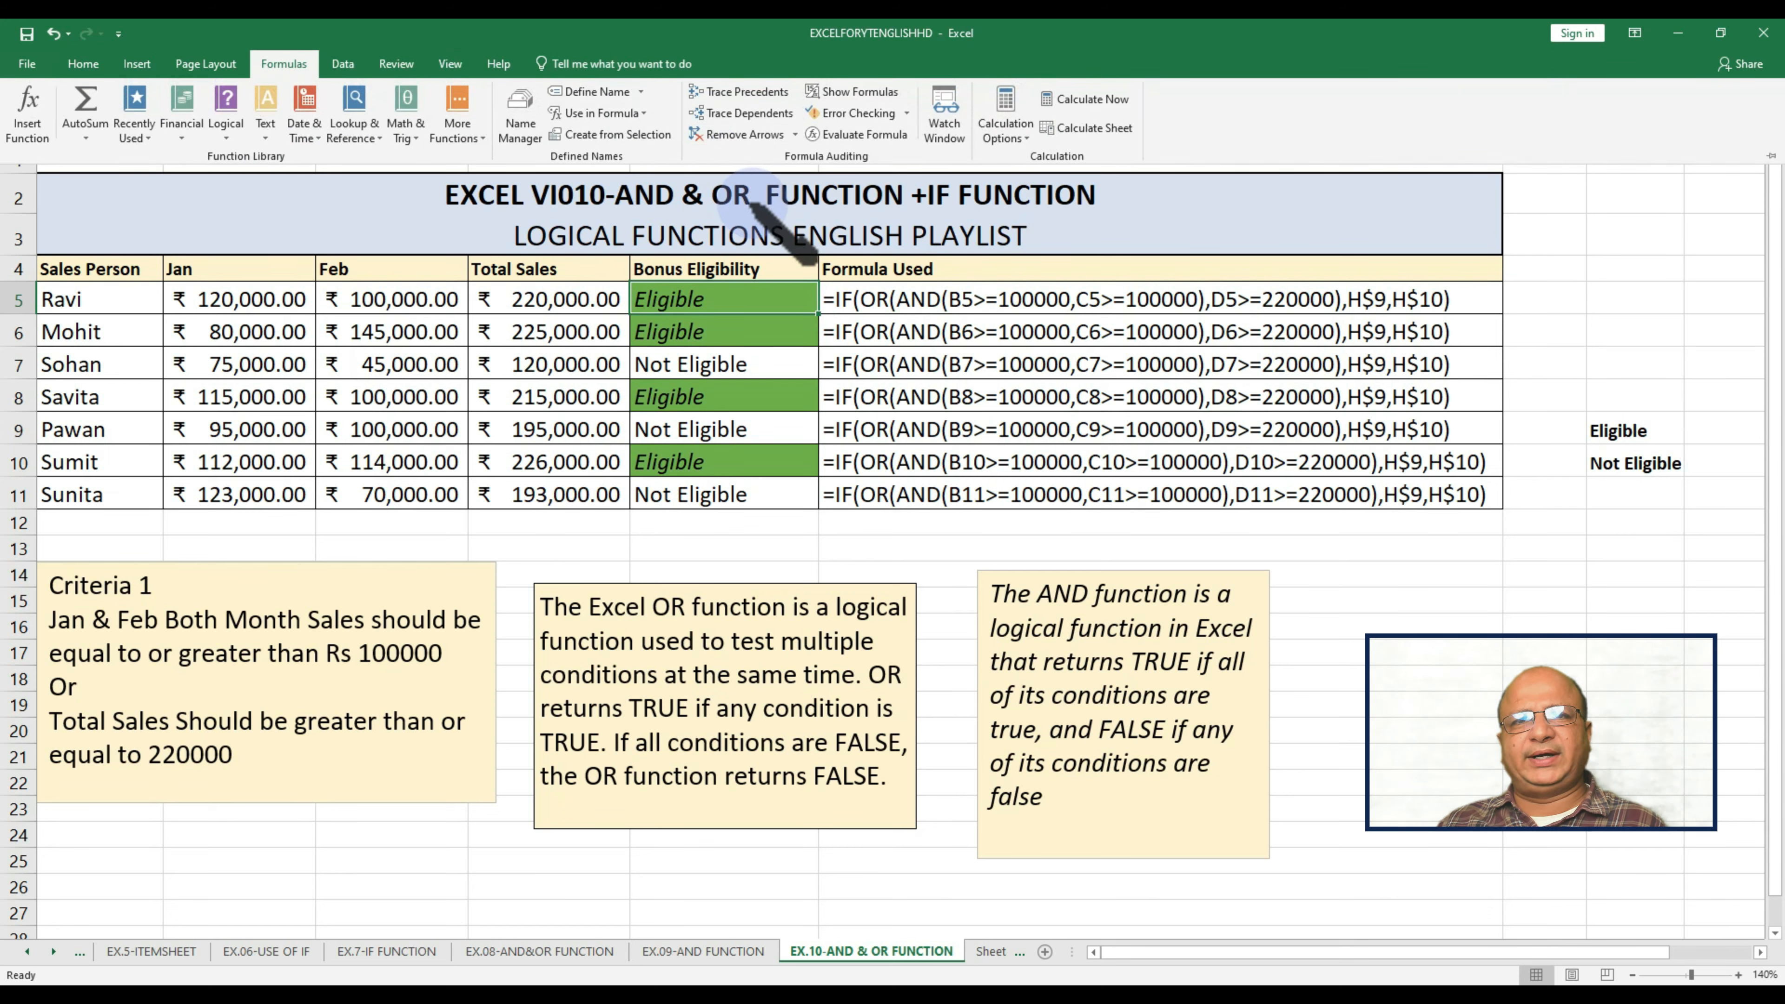
pyautogui.click(814, 133)
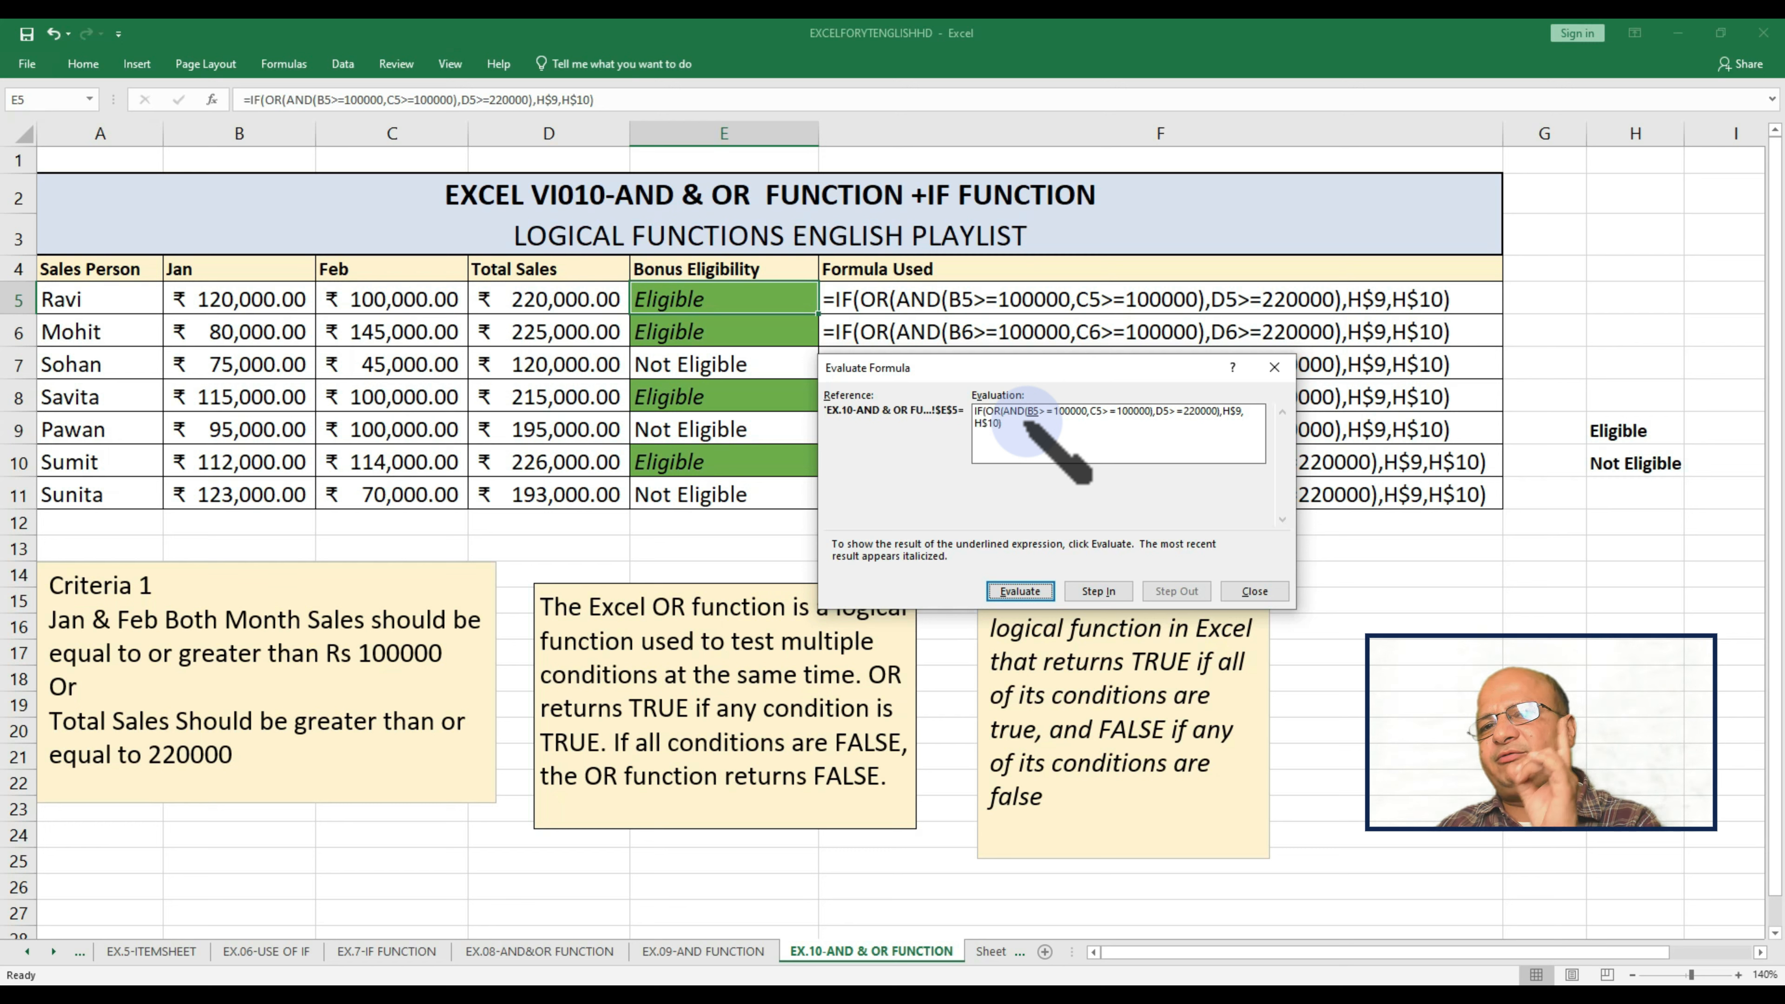
pyautogui.click(1033, 592)
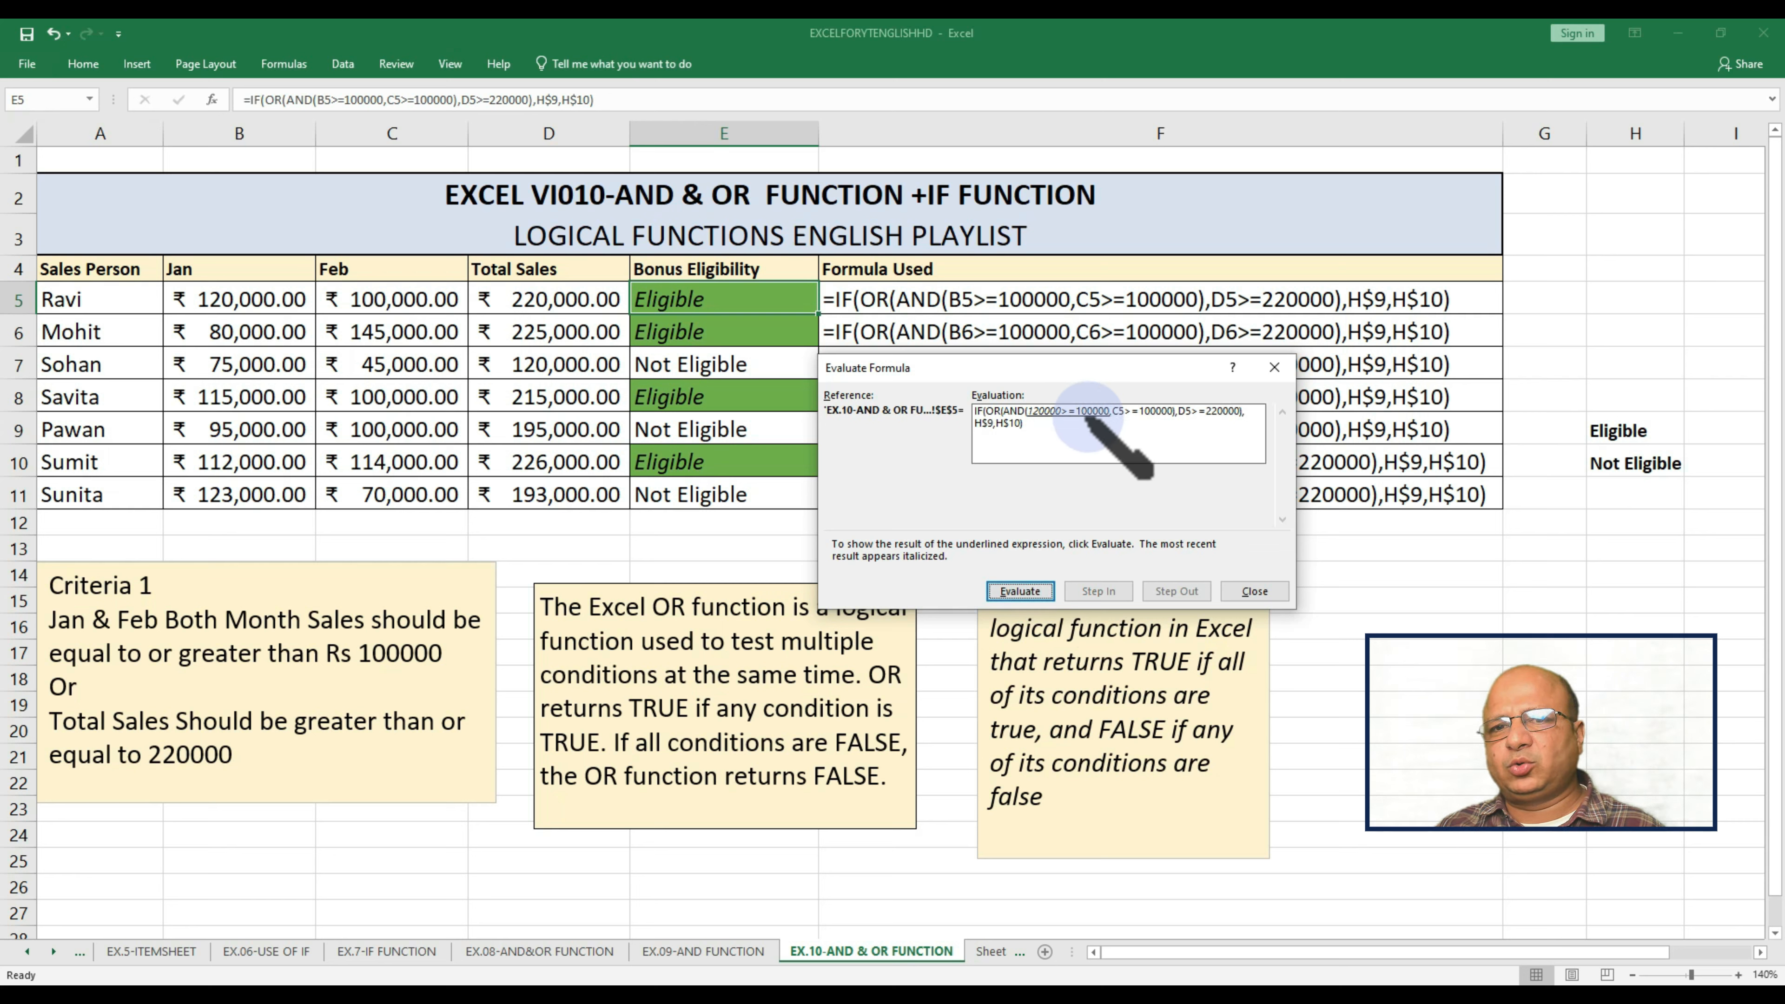
pyautogui.click(1032, 591)
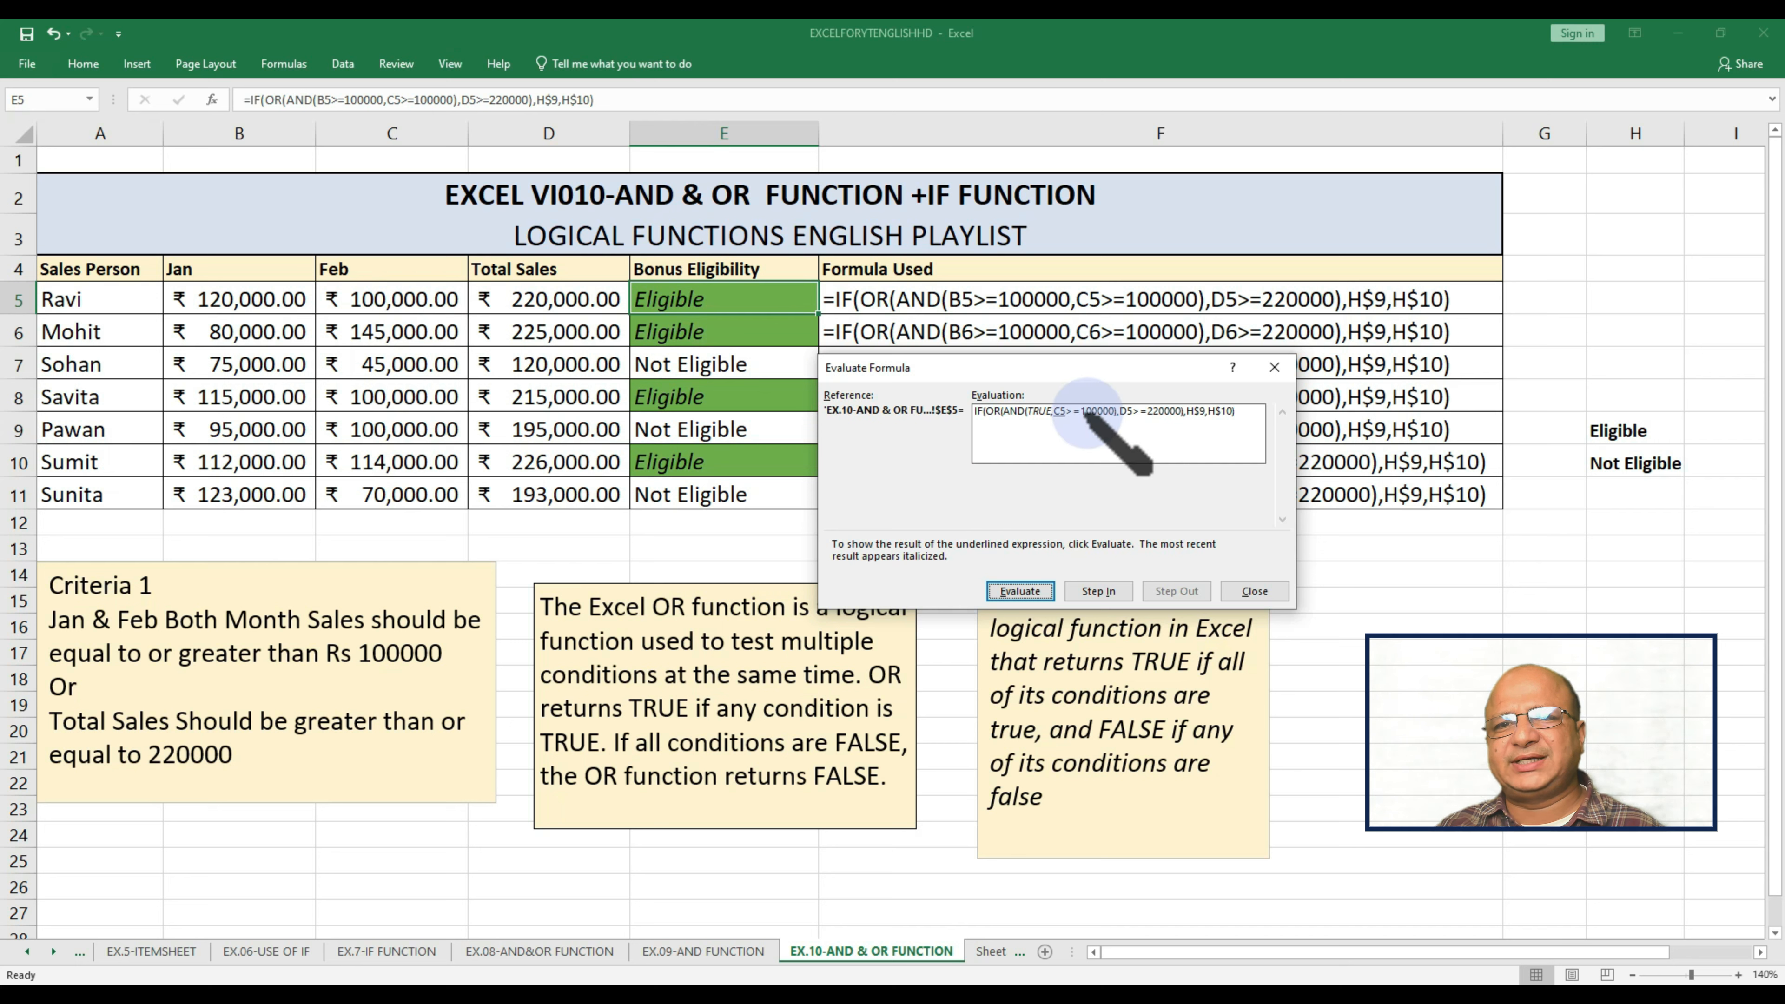
pyautogui.click(1029, 592)
pyautogui.click(1030, 592)
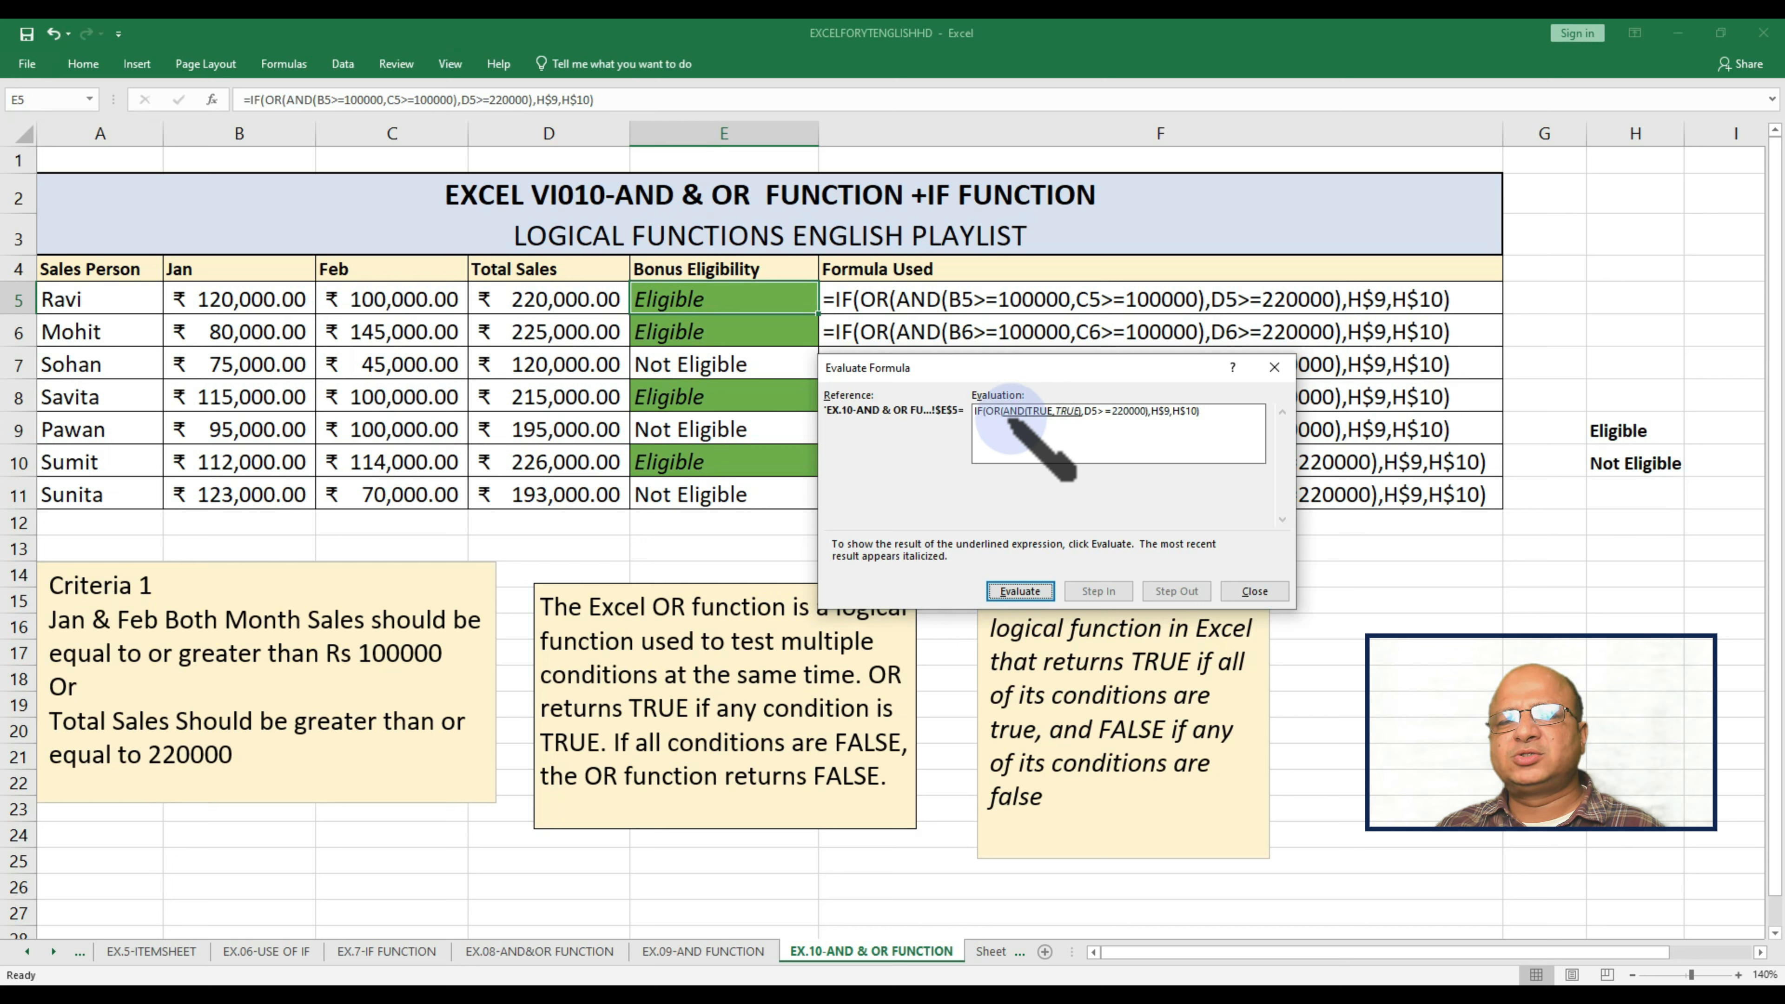
pyautogui.click(1033, 588)
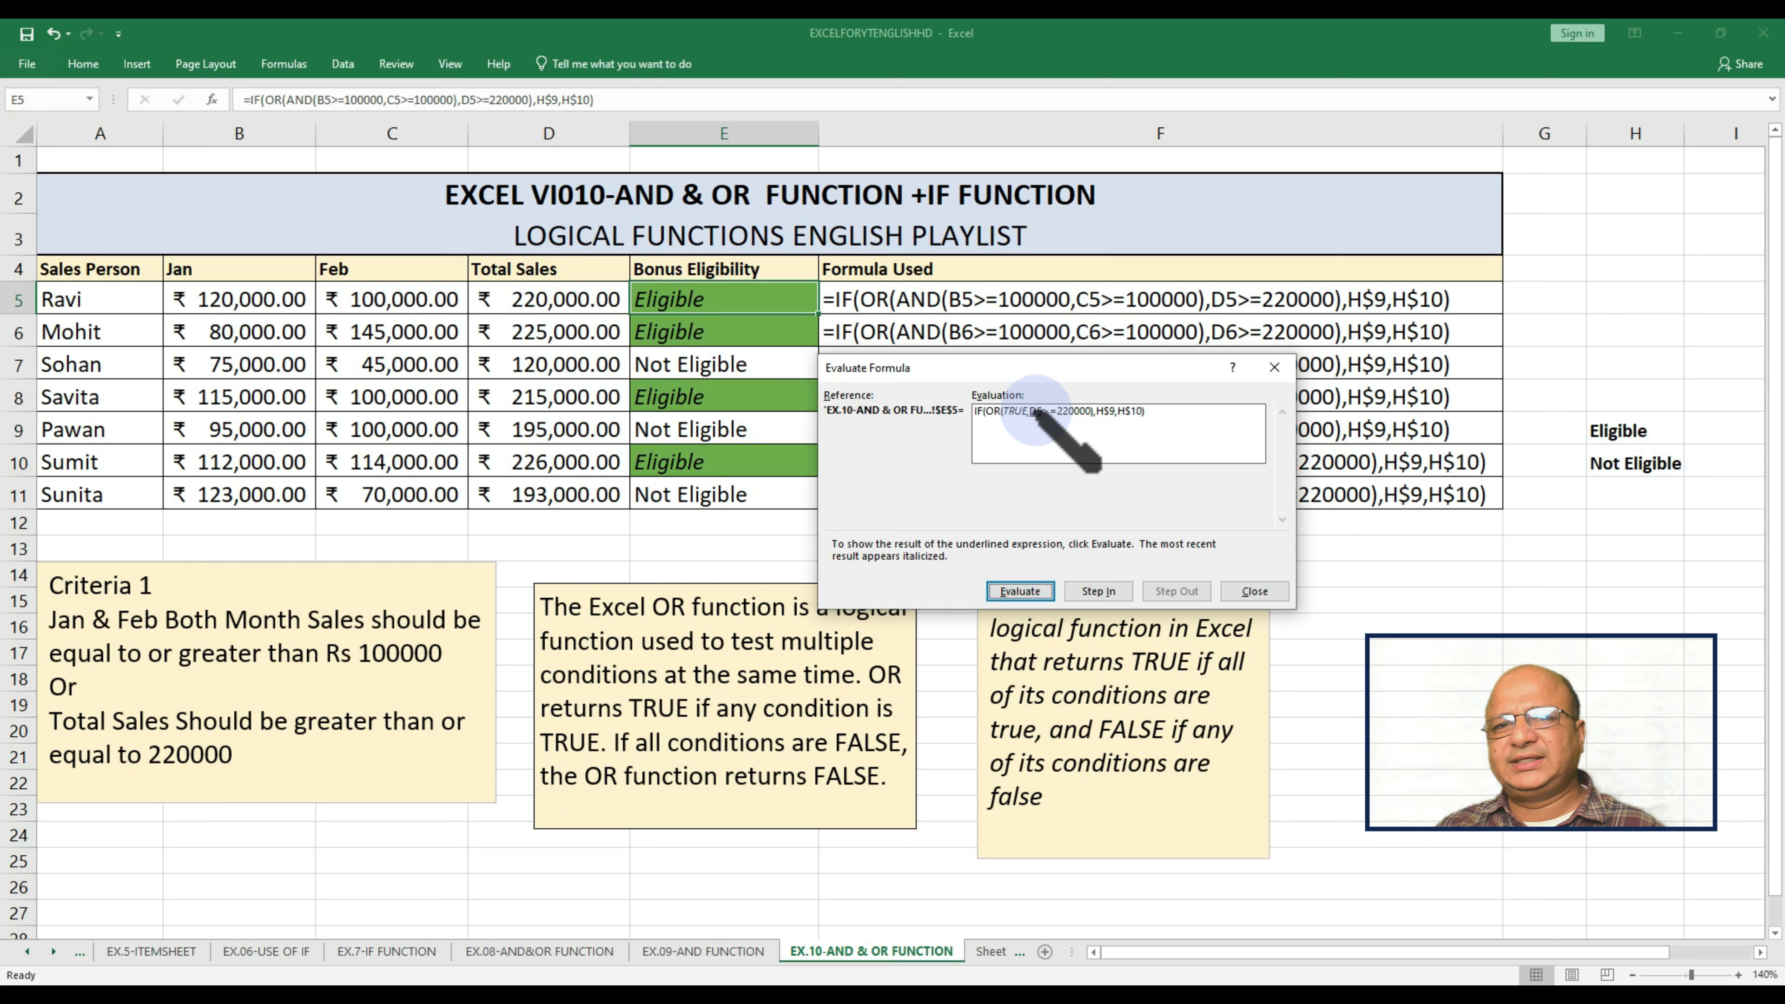
pyautogui.click(1036, 591)
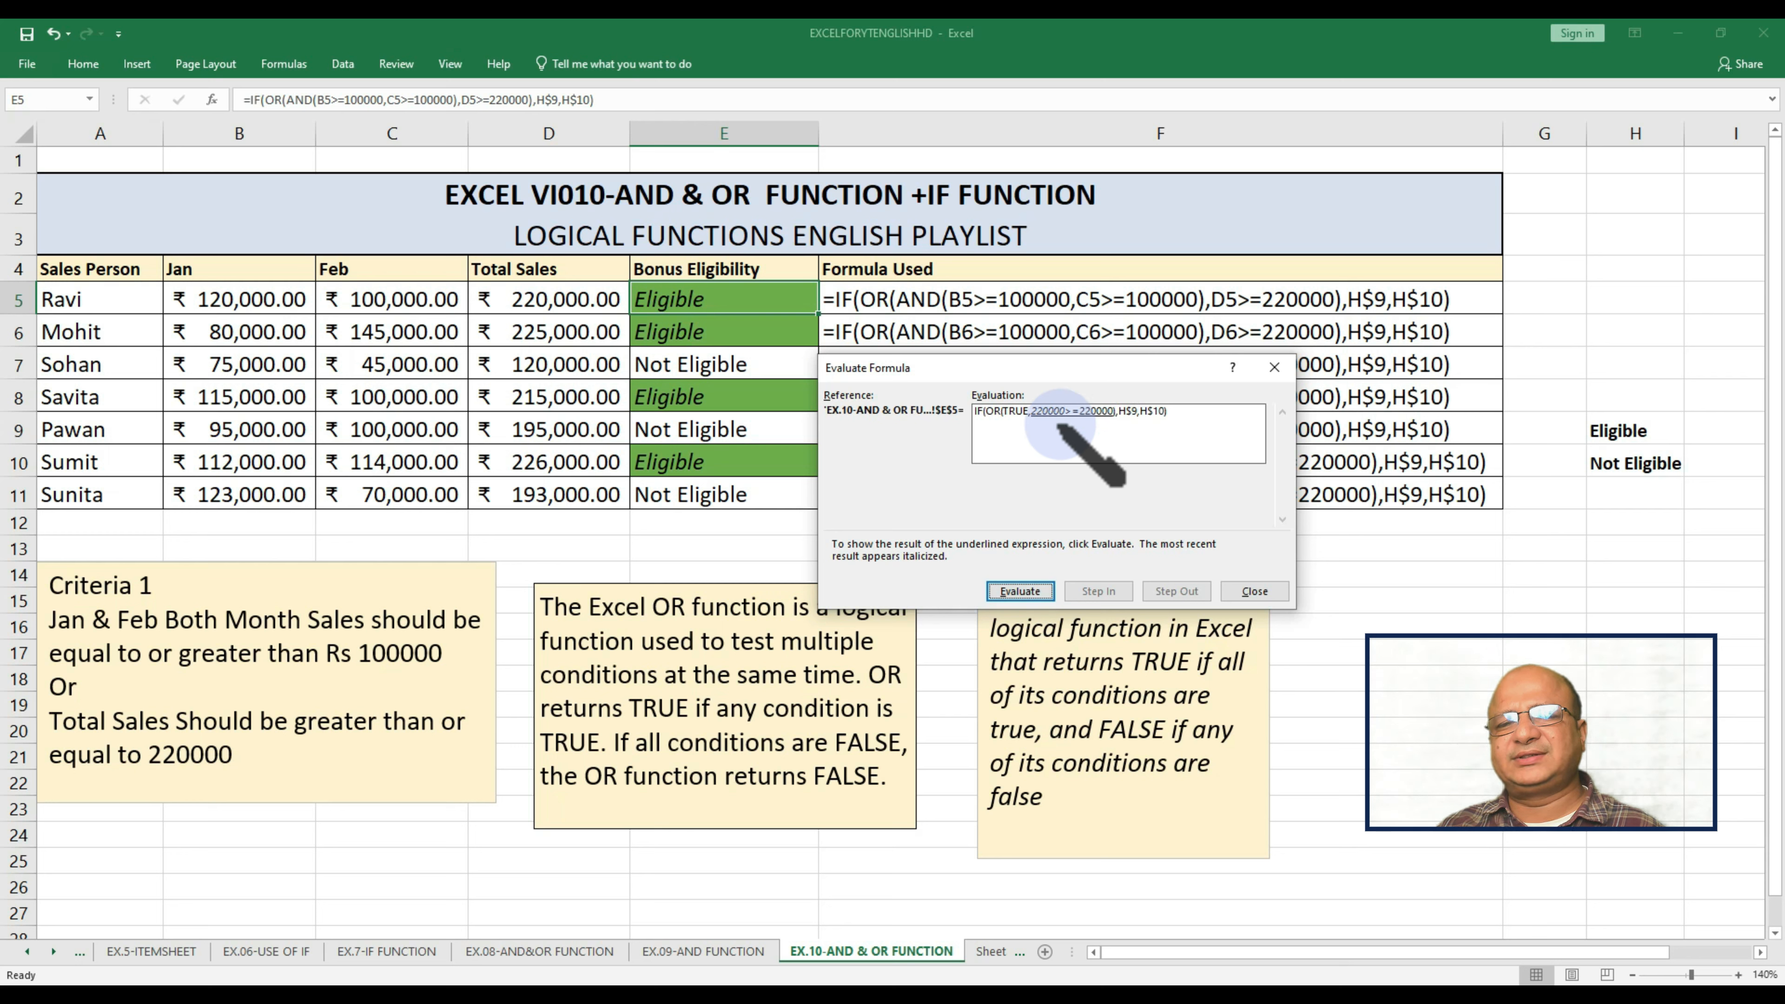
pyautogui.click(1026, 591)
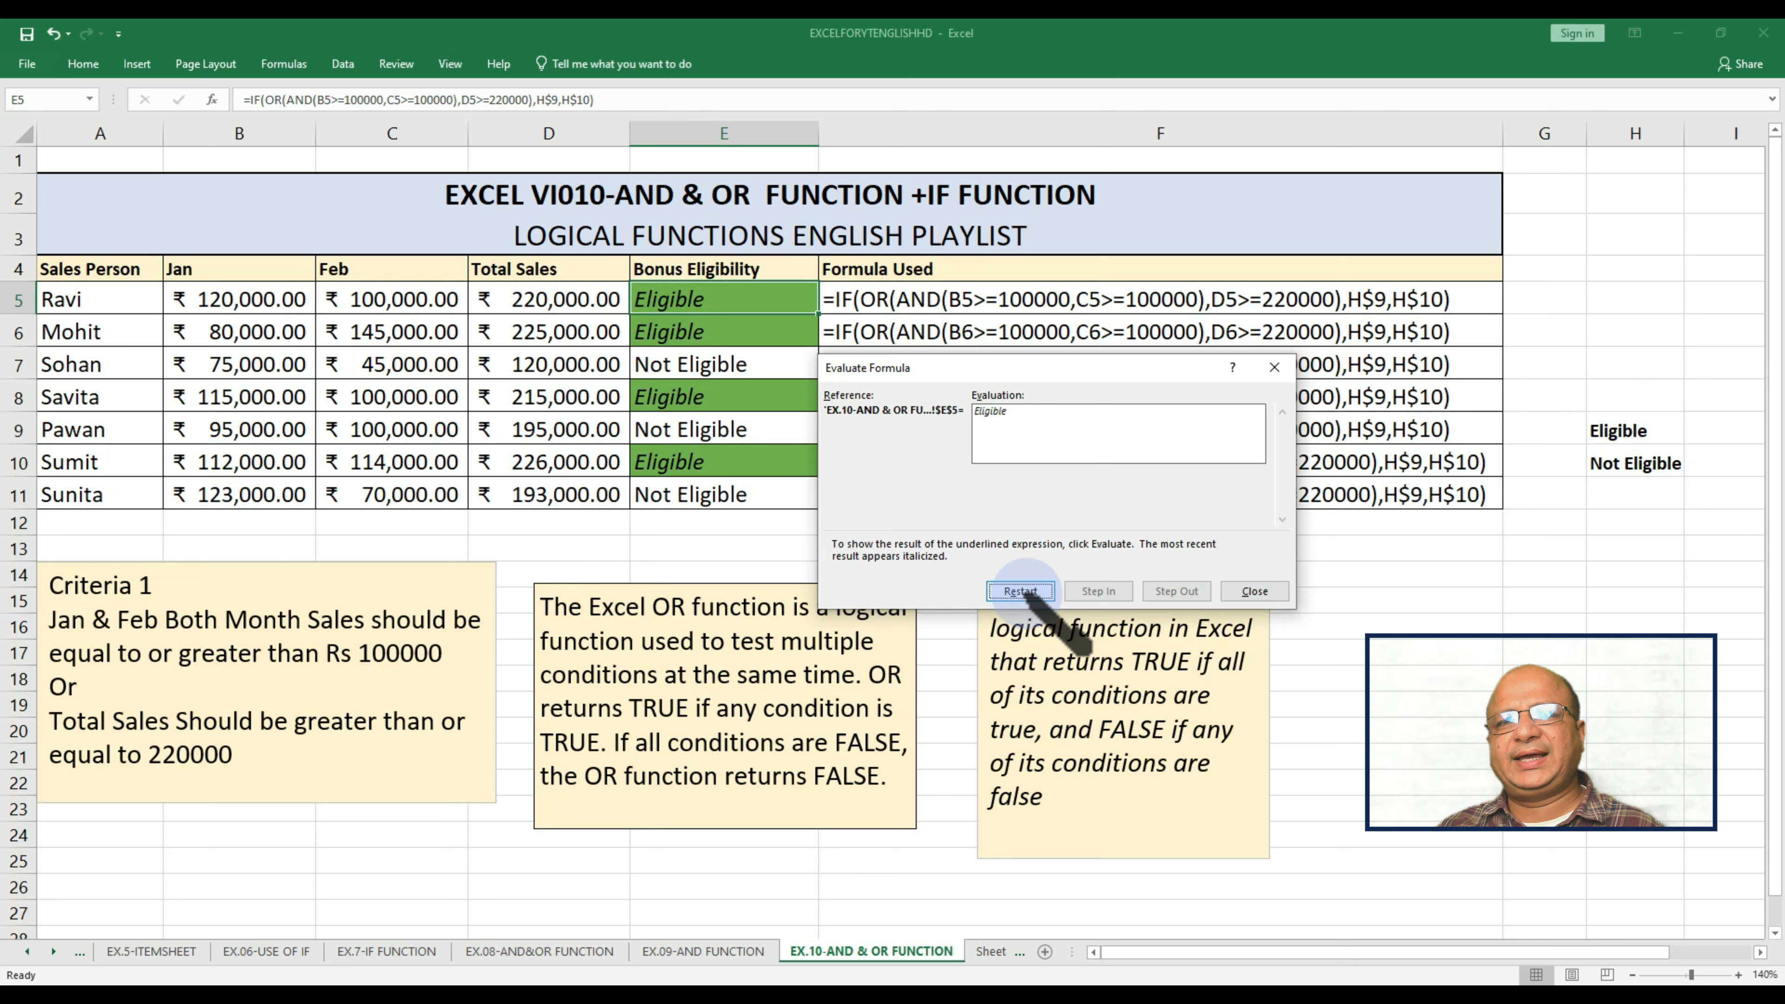
pyautogui.click(1255, 591)
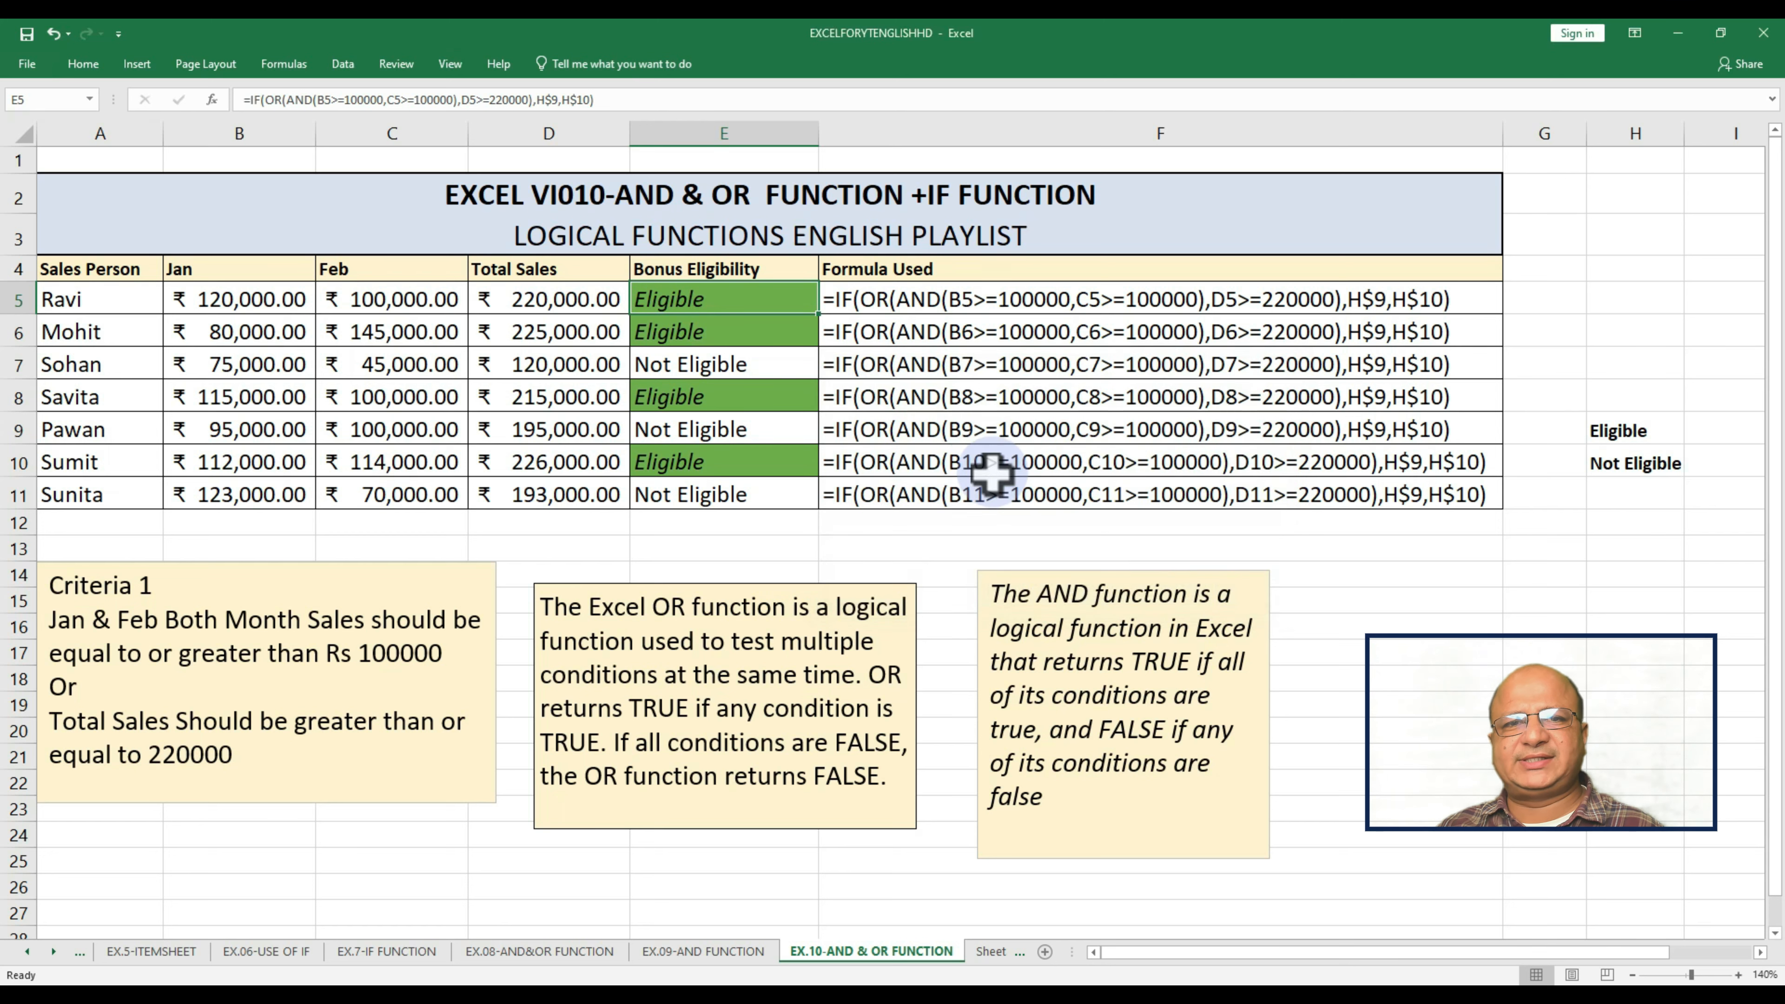
# - Start Evaluate Formula on the bonus formula in E7 and evaluate its AND part with the Jan and Feb sales conditions
pyautogui.click(731, 362)
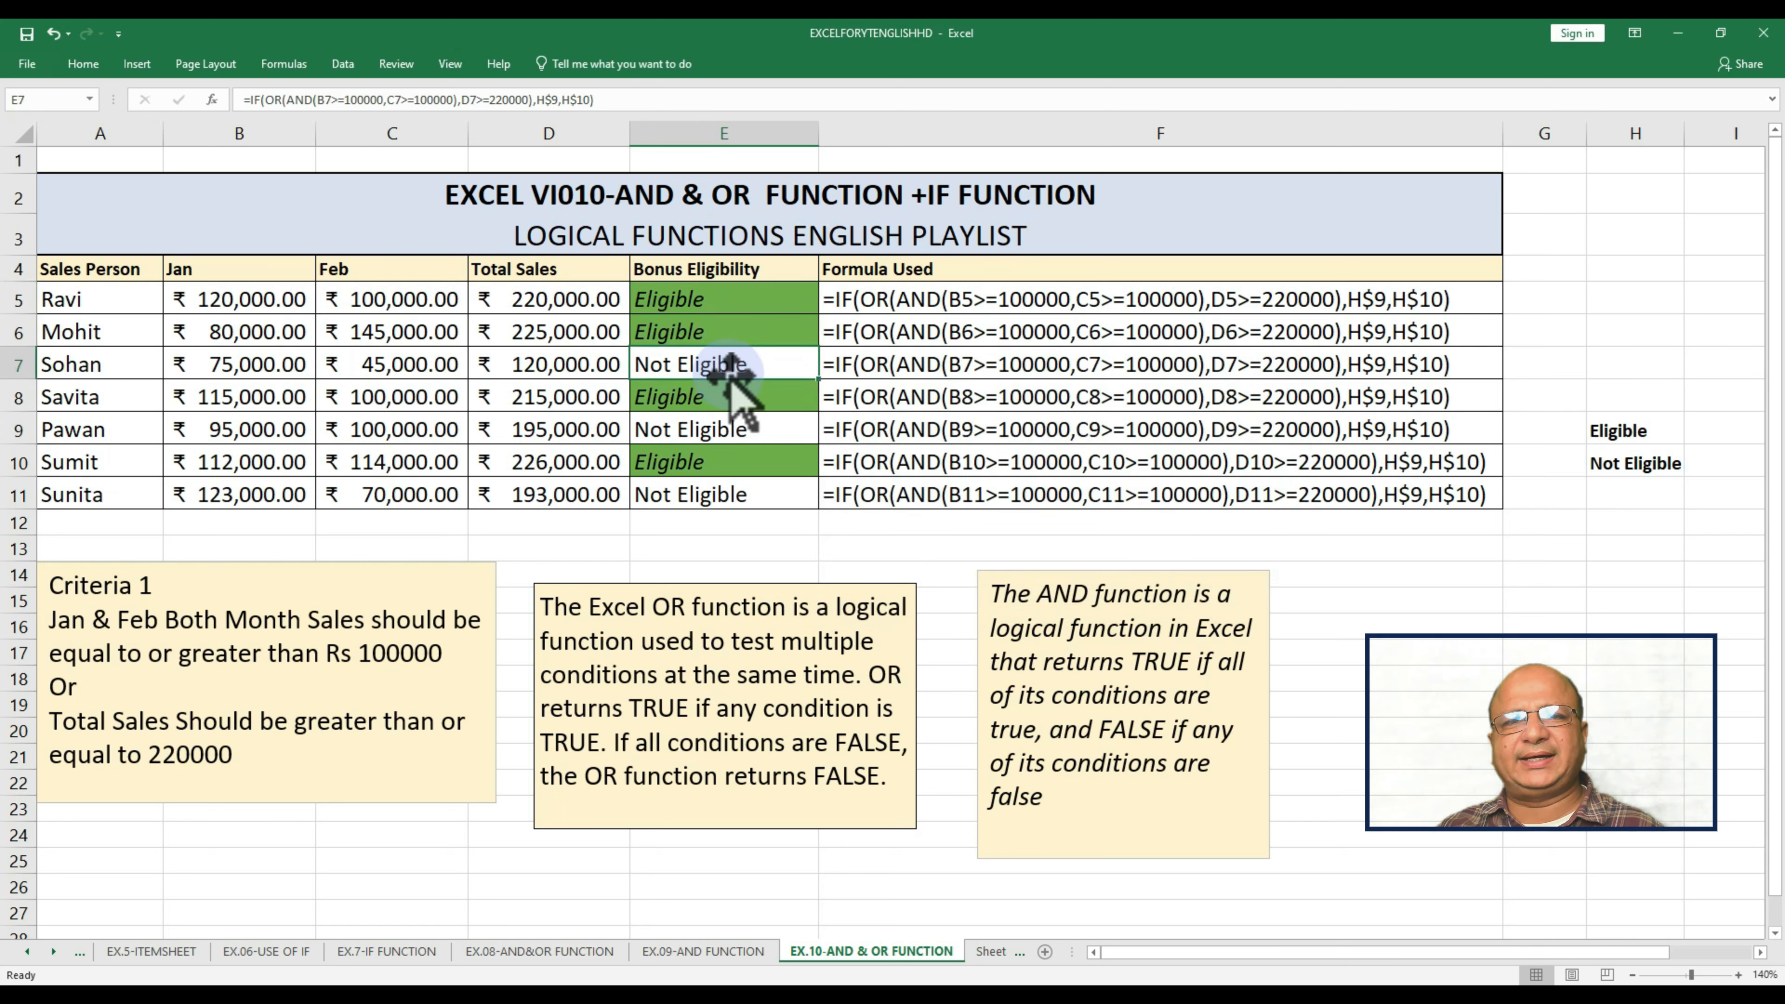
pyautogui.click(284, 63)
pyautogui.click(854, 134)
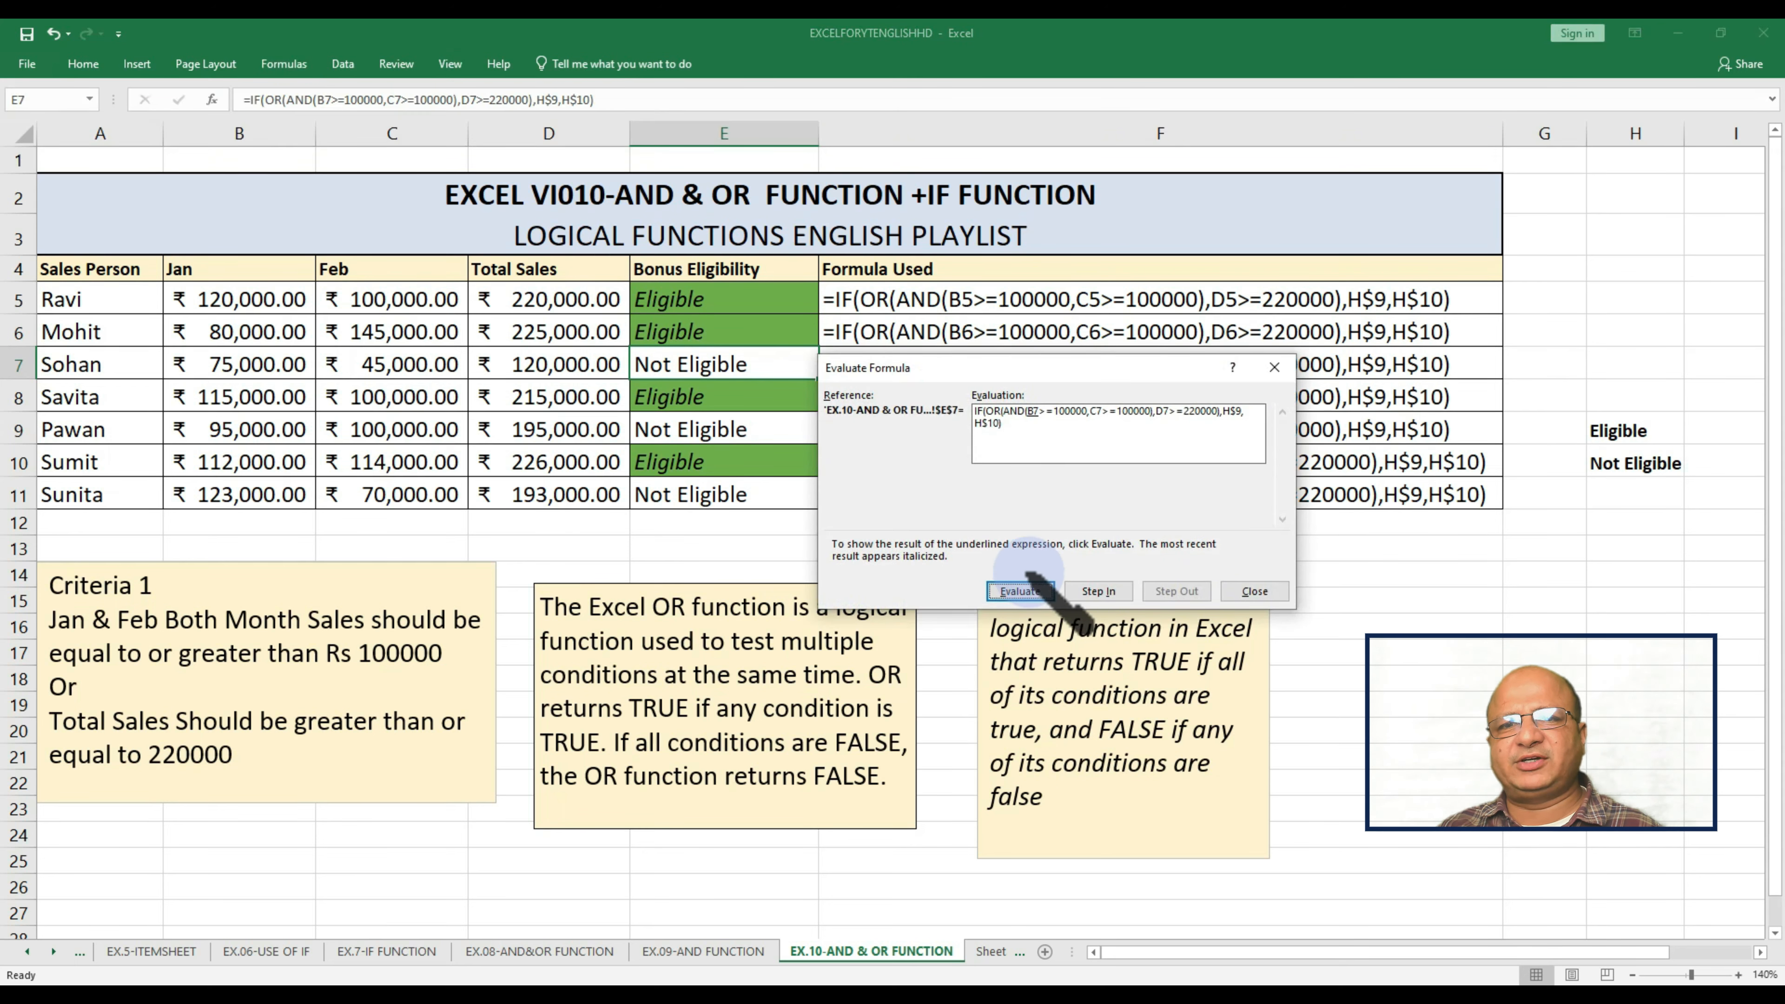
pyautogui.moveTo(1062, 366); pyautogui.dragTo(1079, 459)
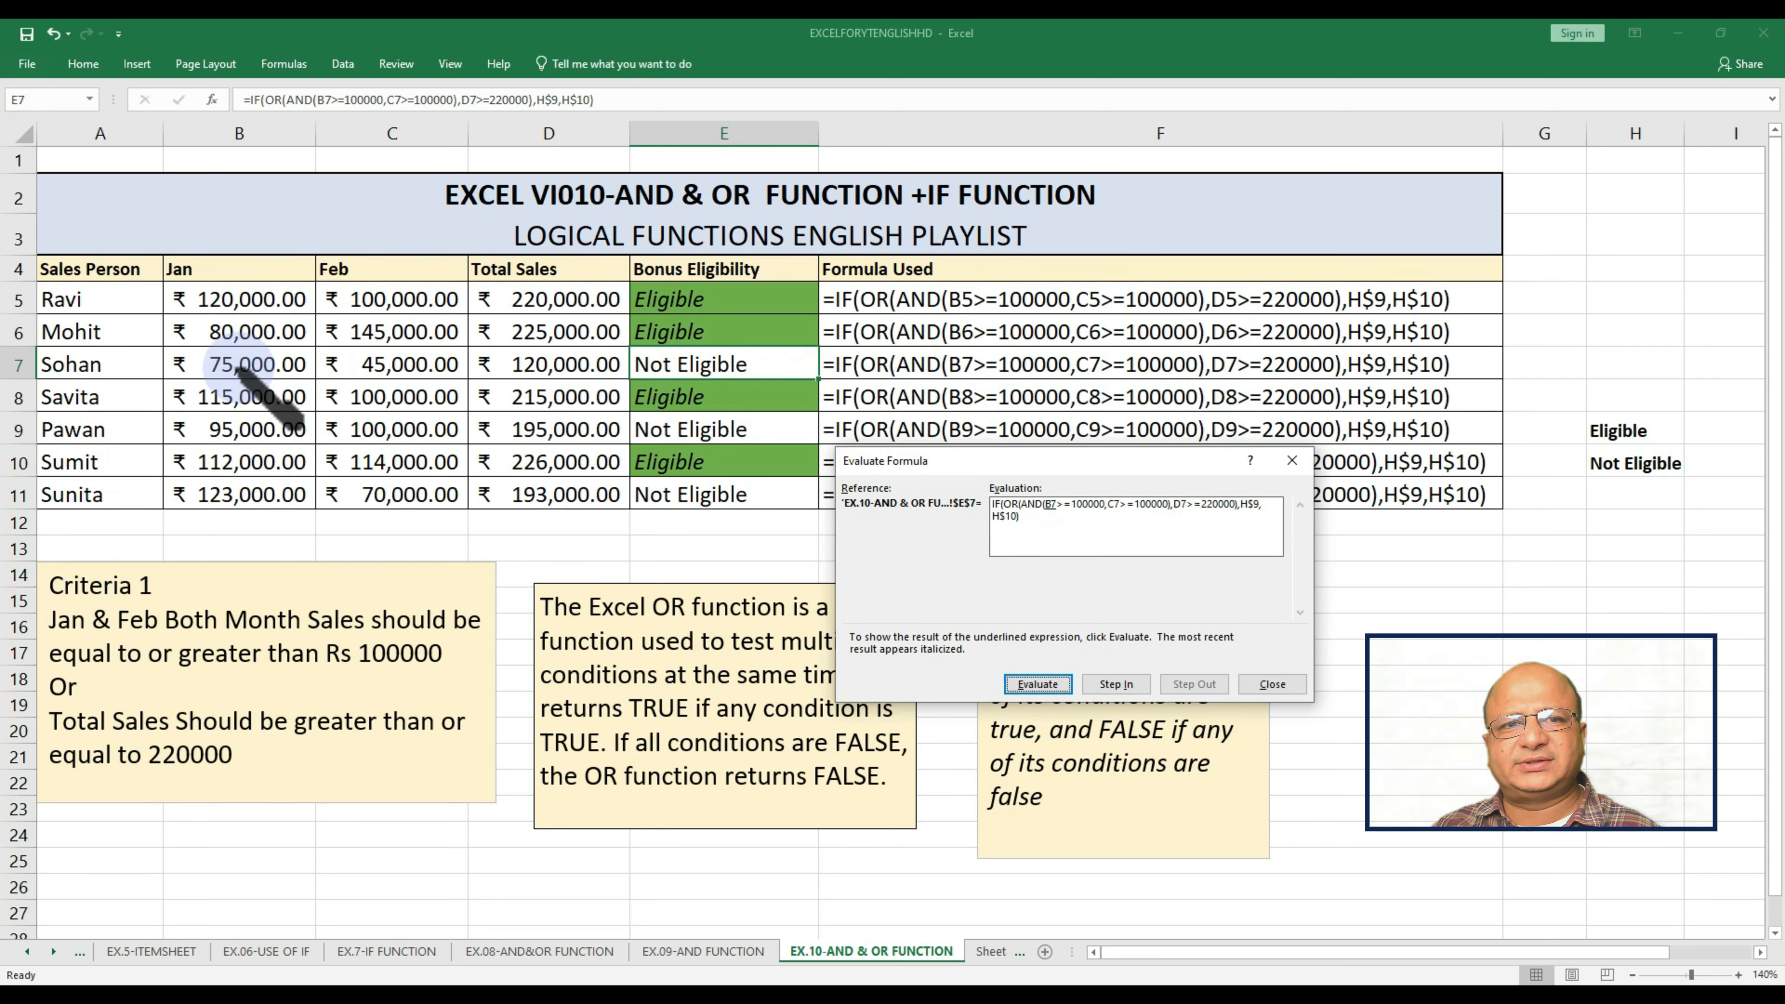
pyautogui.click(1039, 684)
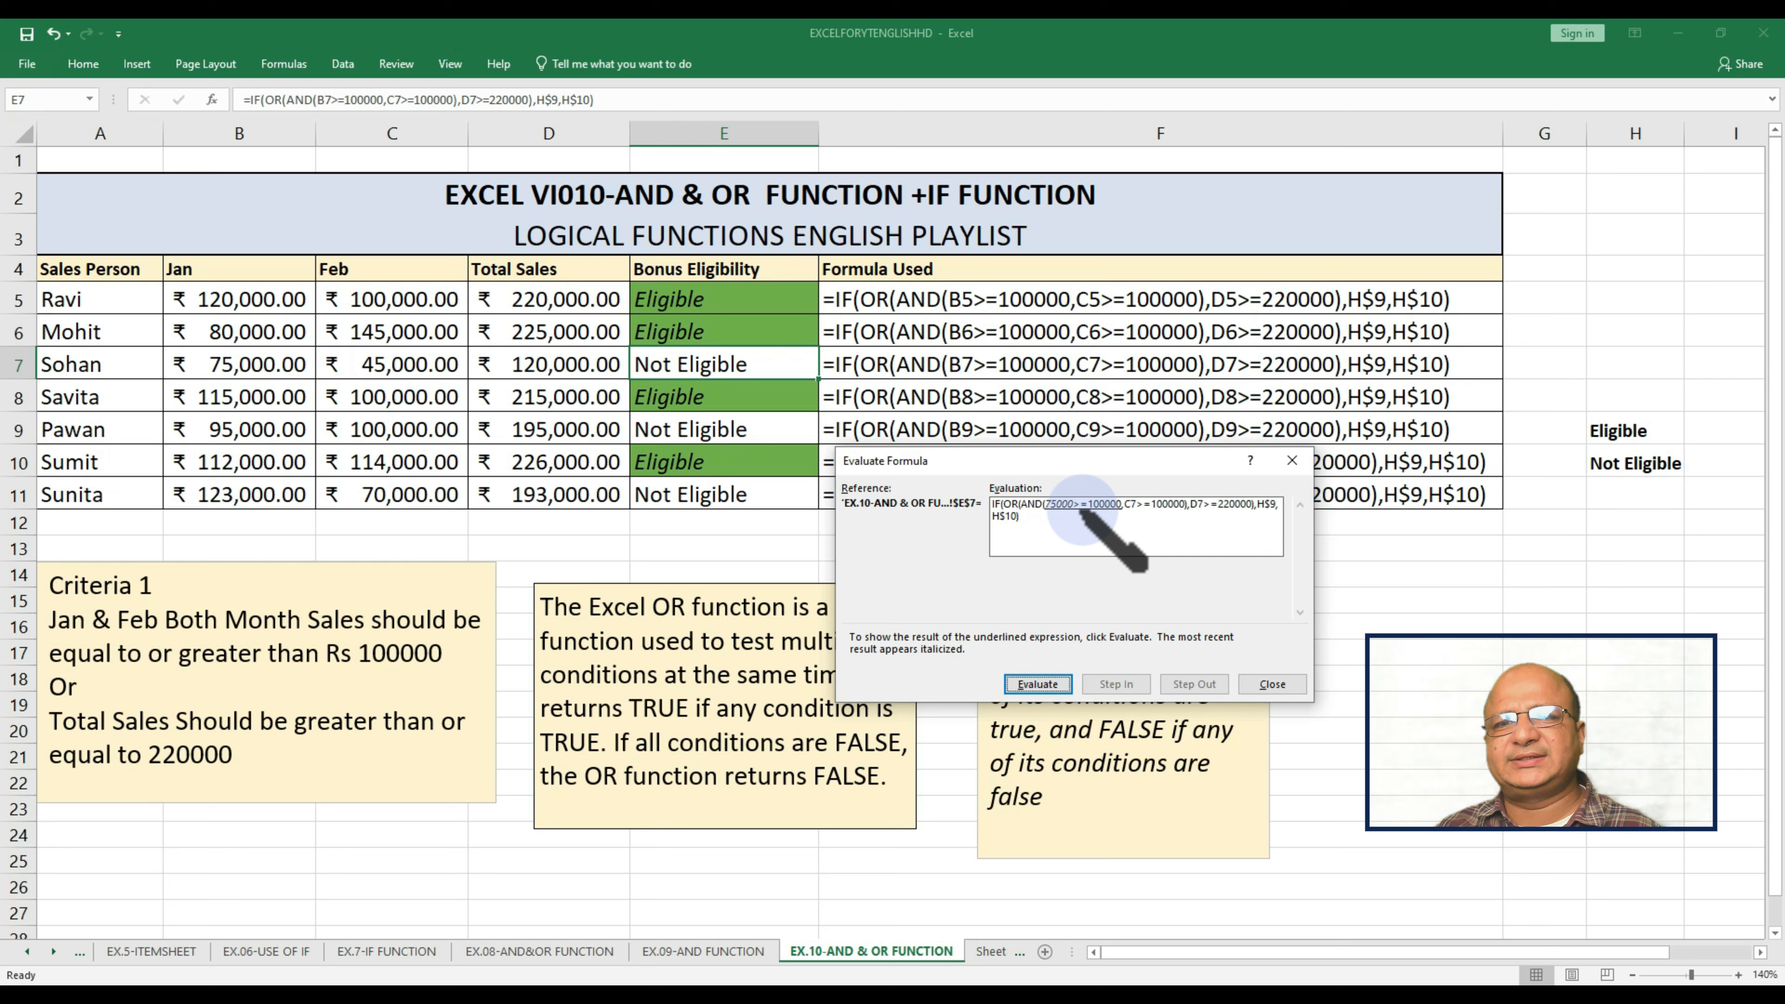
pyautogui.click(1038, 683)
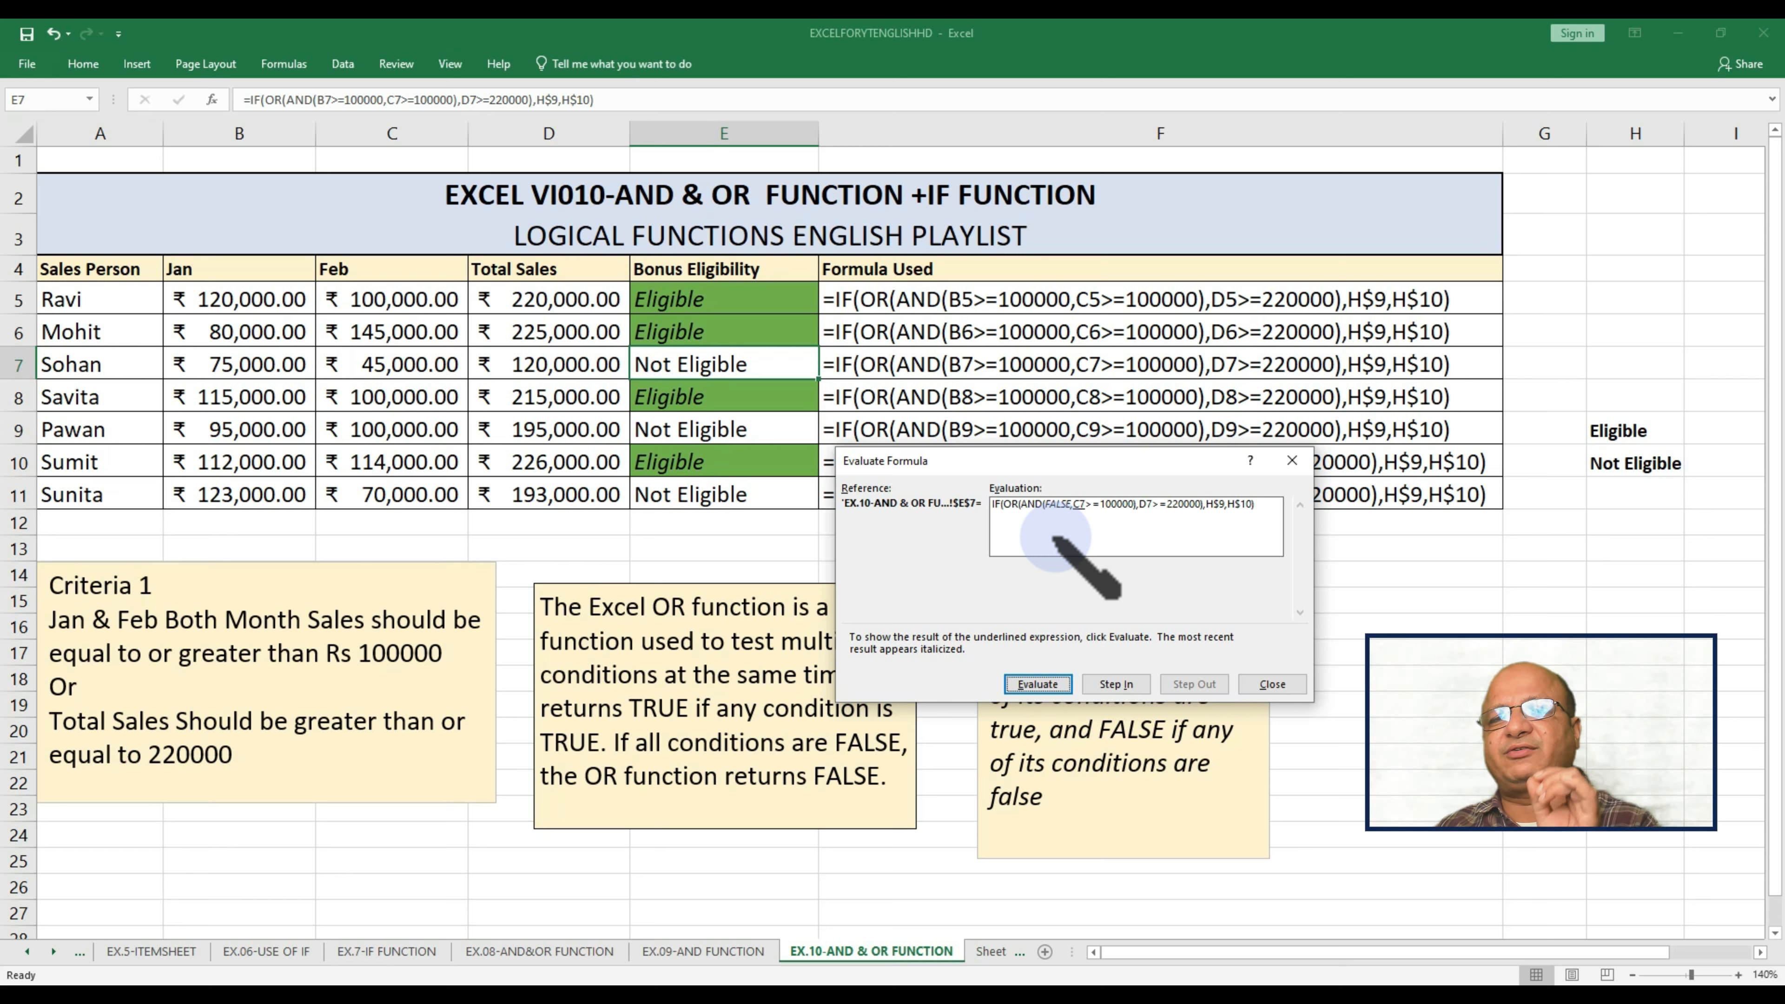
pyautogui.click(1039, 683)
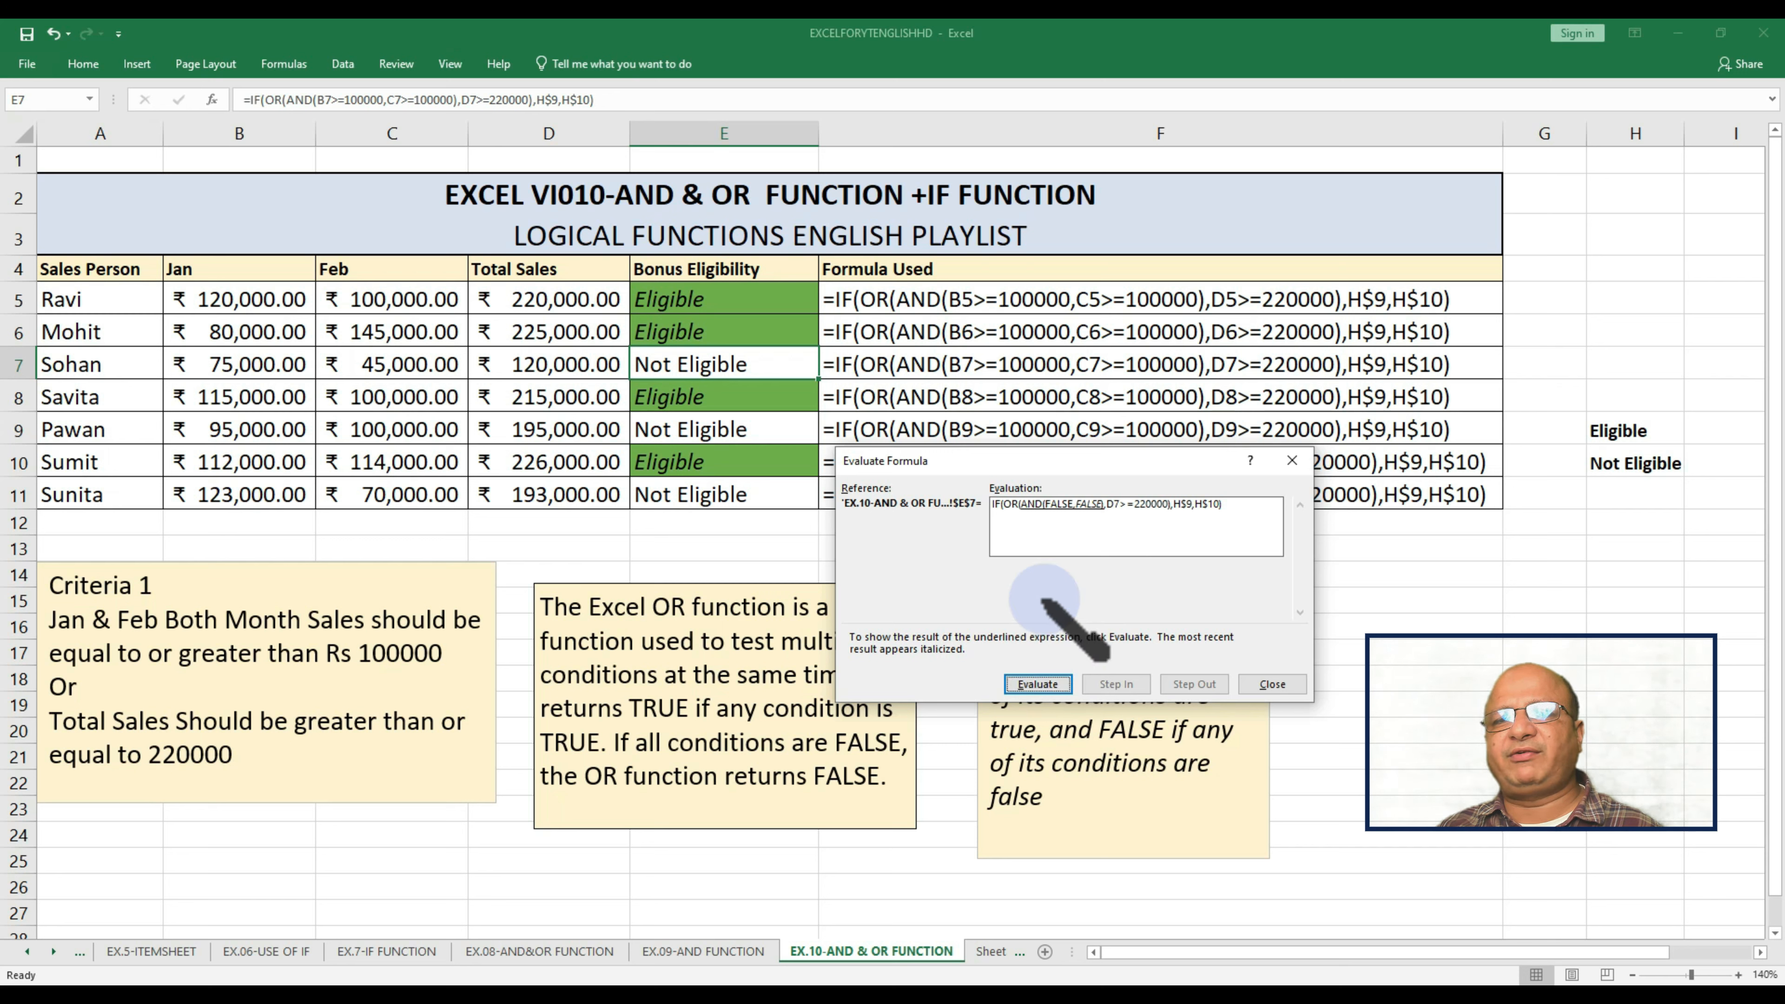
pyautogui.click(1038, 683)
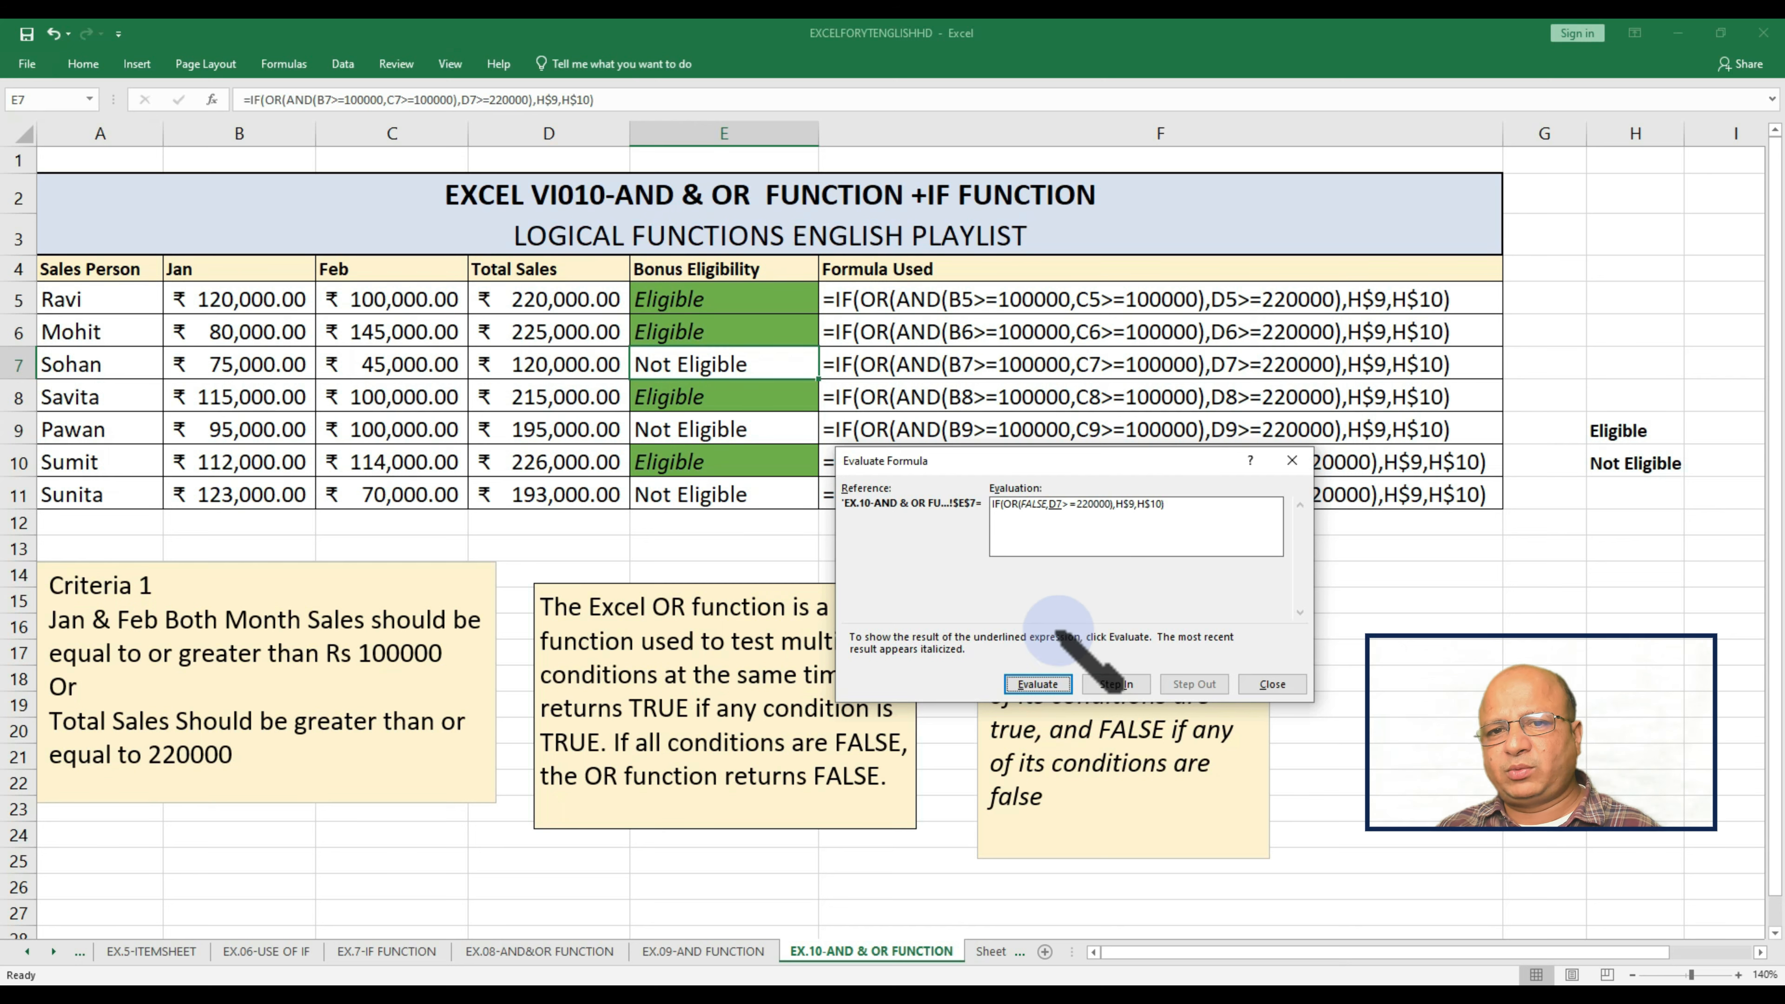
# - Evaluate E7's total sales condition, the OR part and the IF through to the final result, and close the evaluation
pyautogui.click(1054, 684)
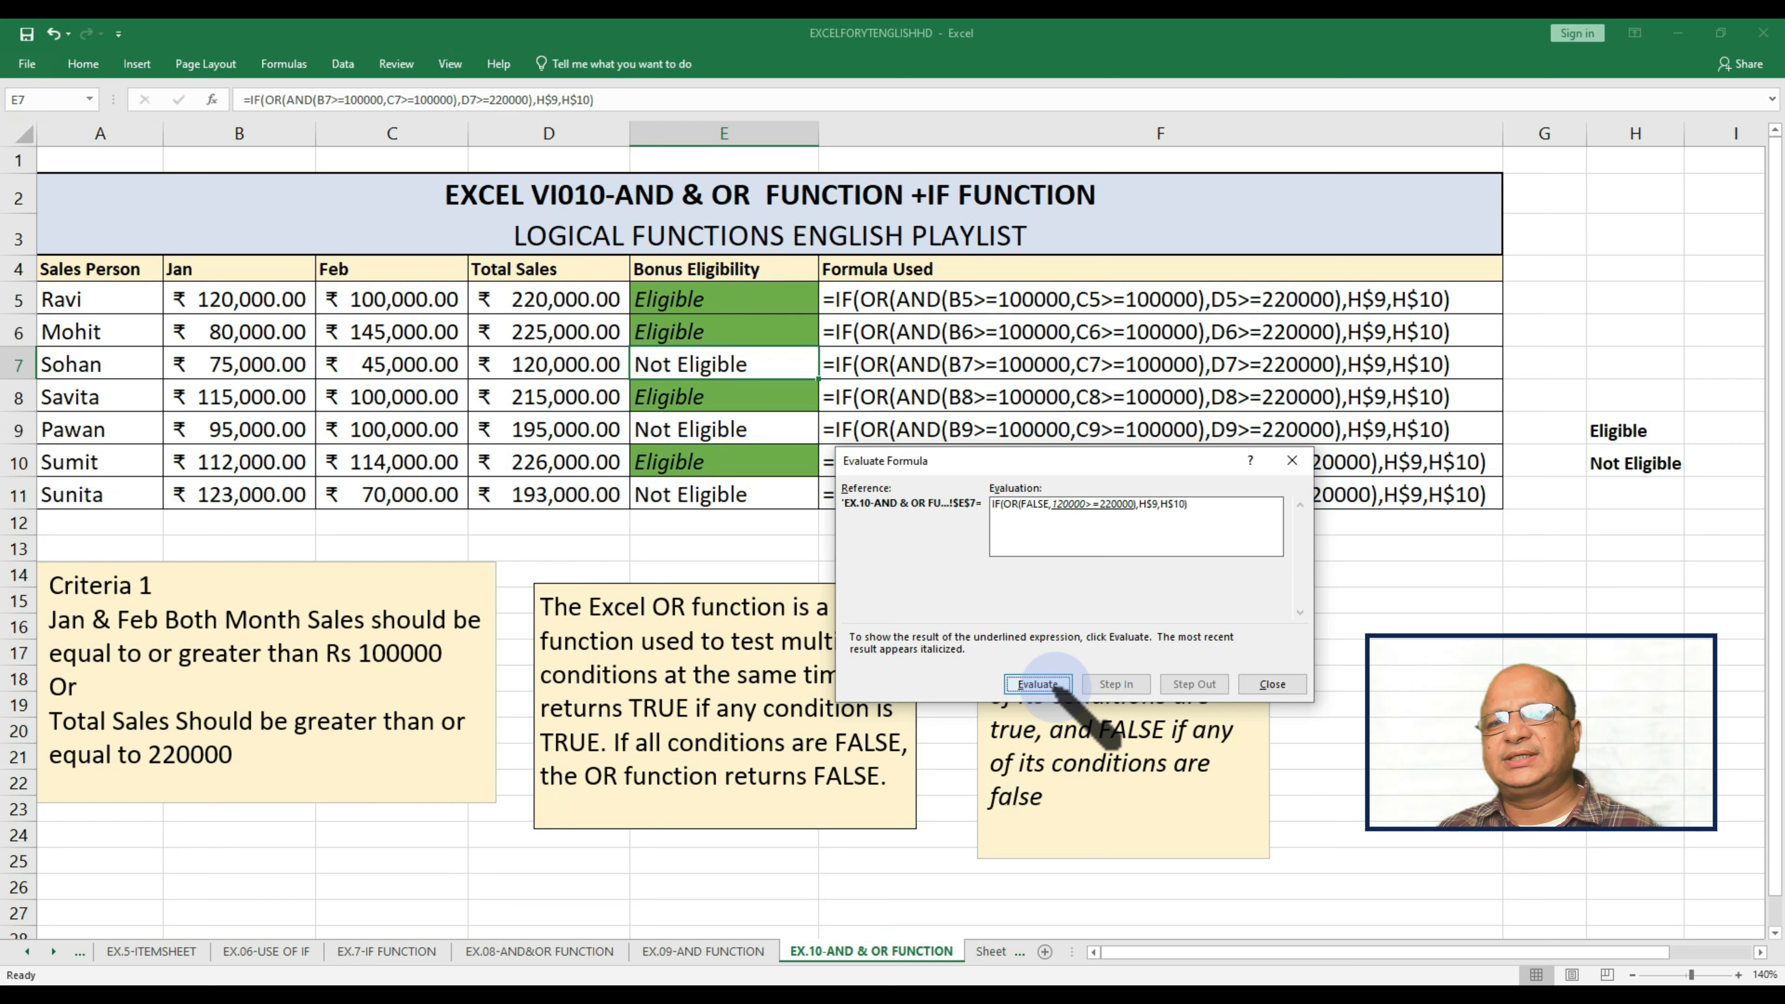
pyautogui.click(1055, 684)
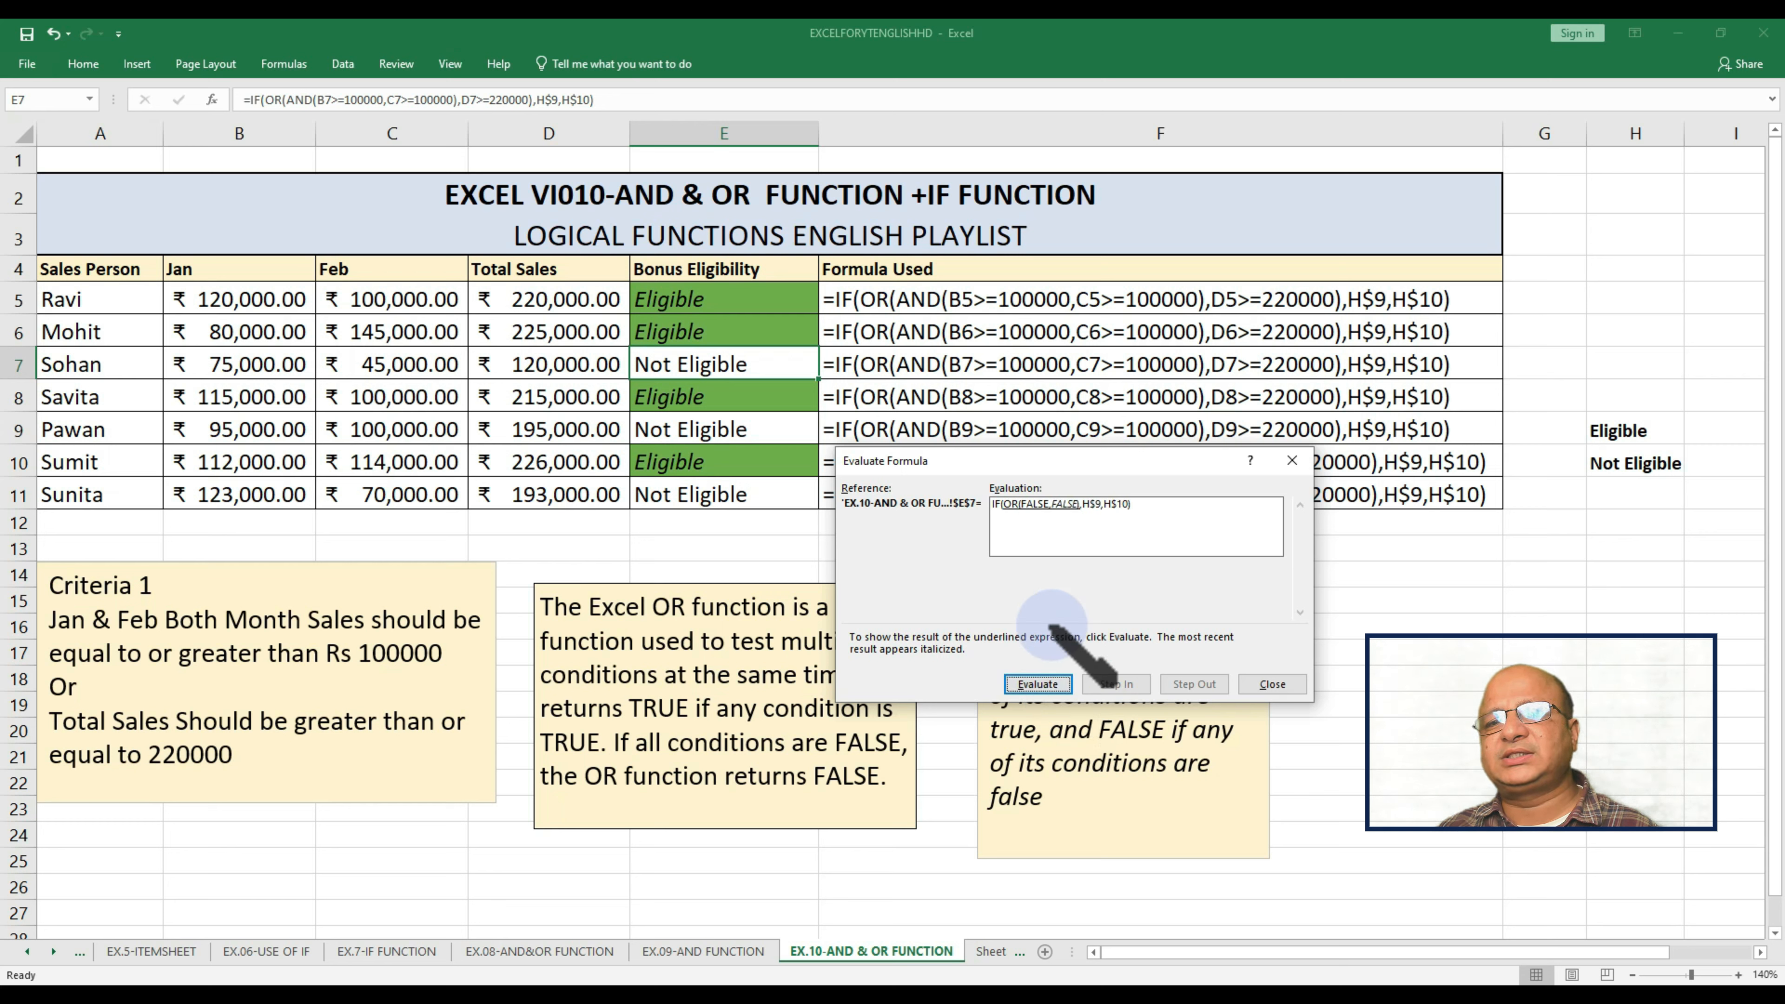
pyautogui.click(1033, 685)
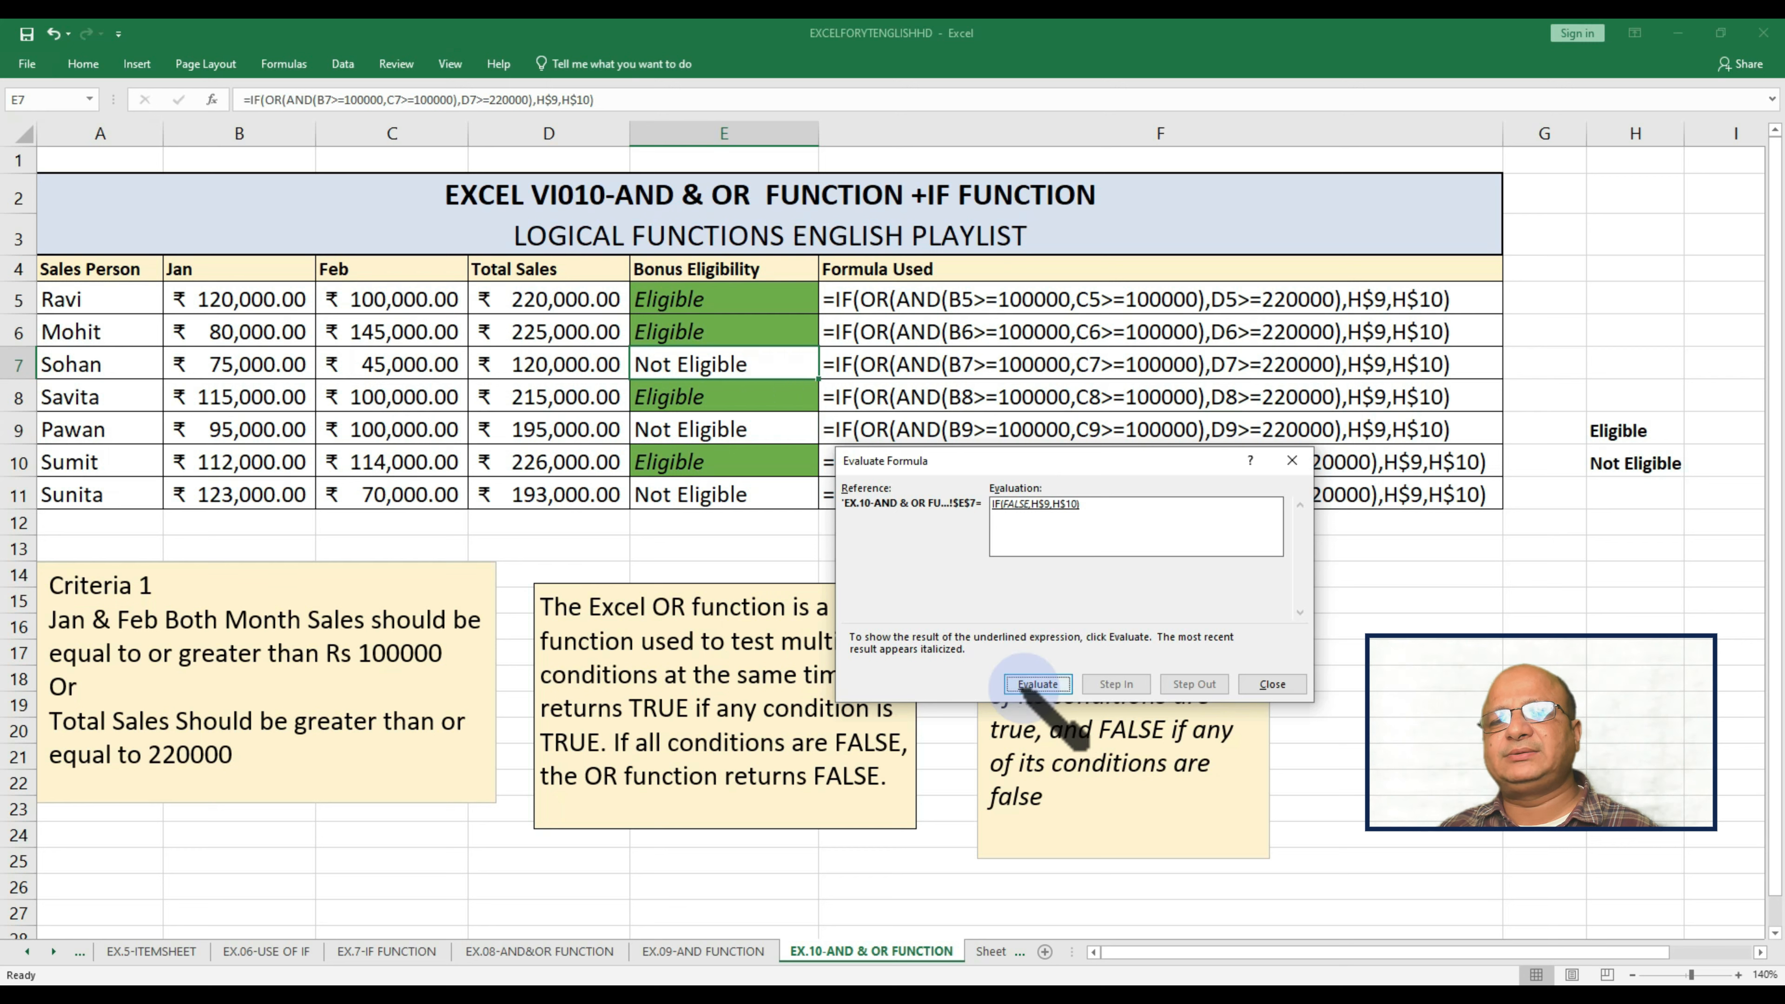
pyautogui.click(1039, 684)
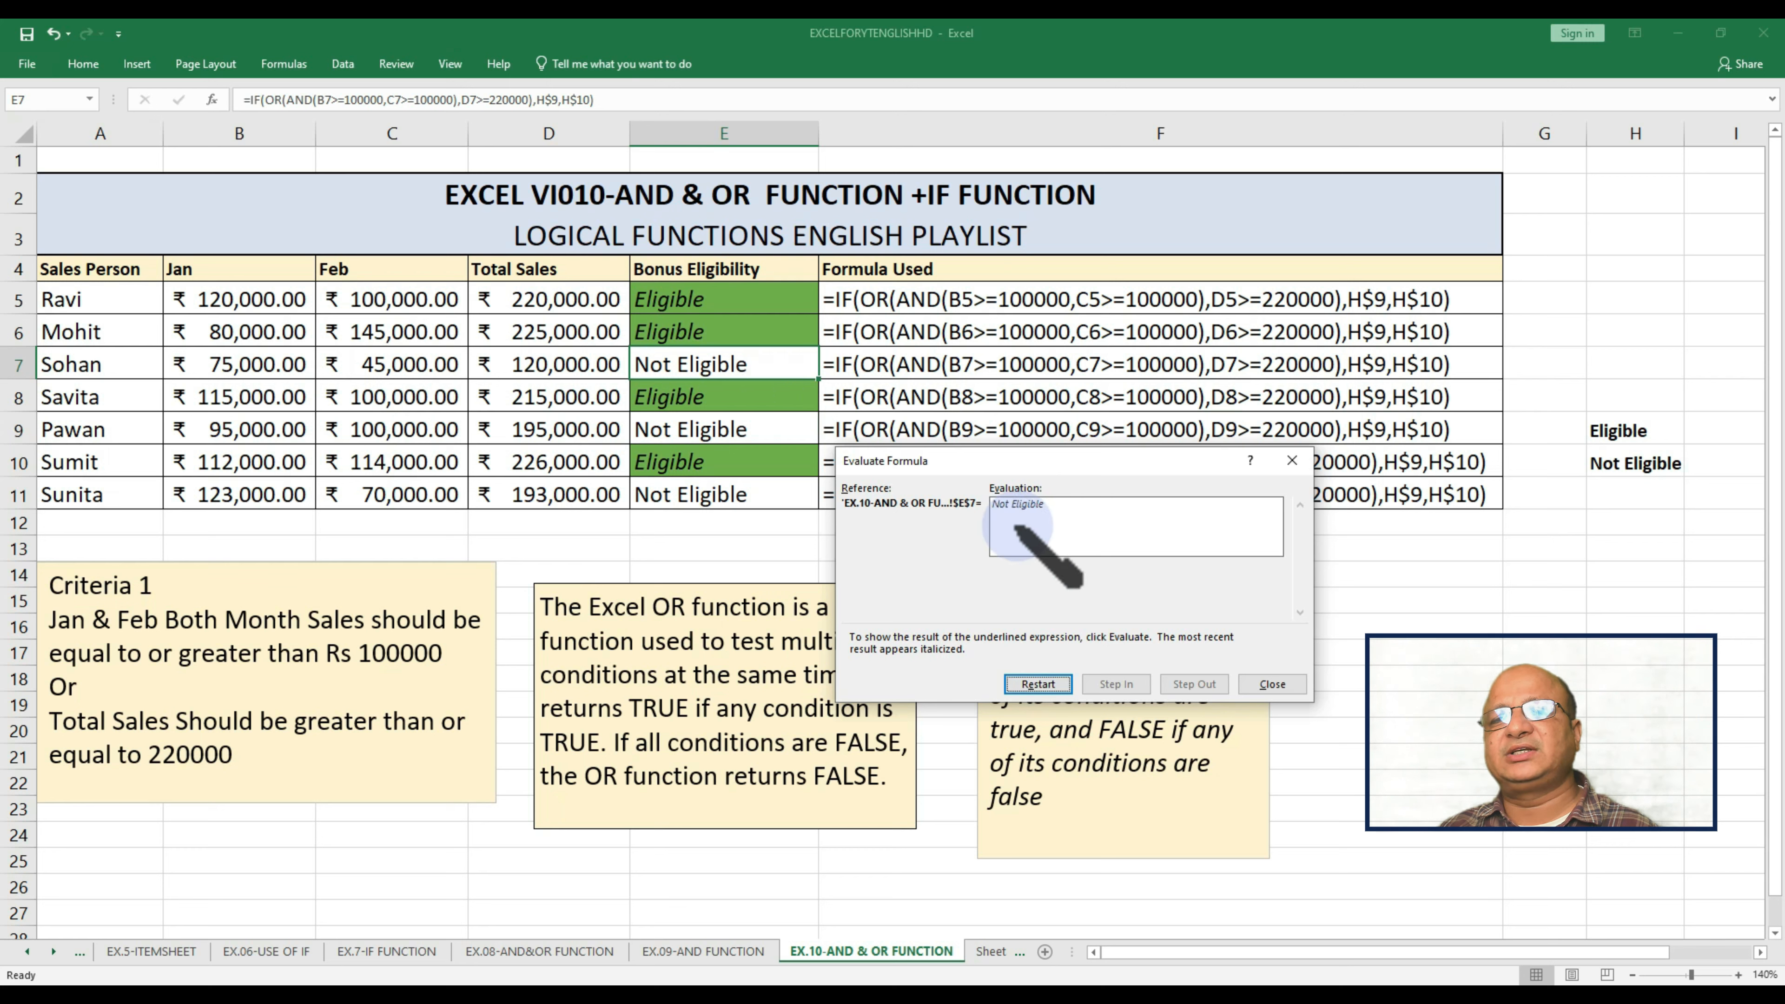
pyautogui.click(1293, 686)
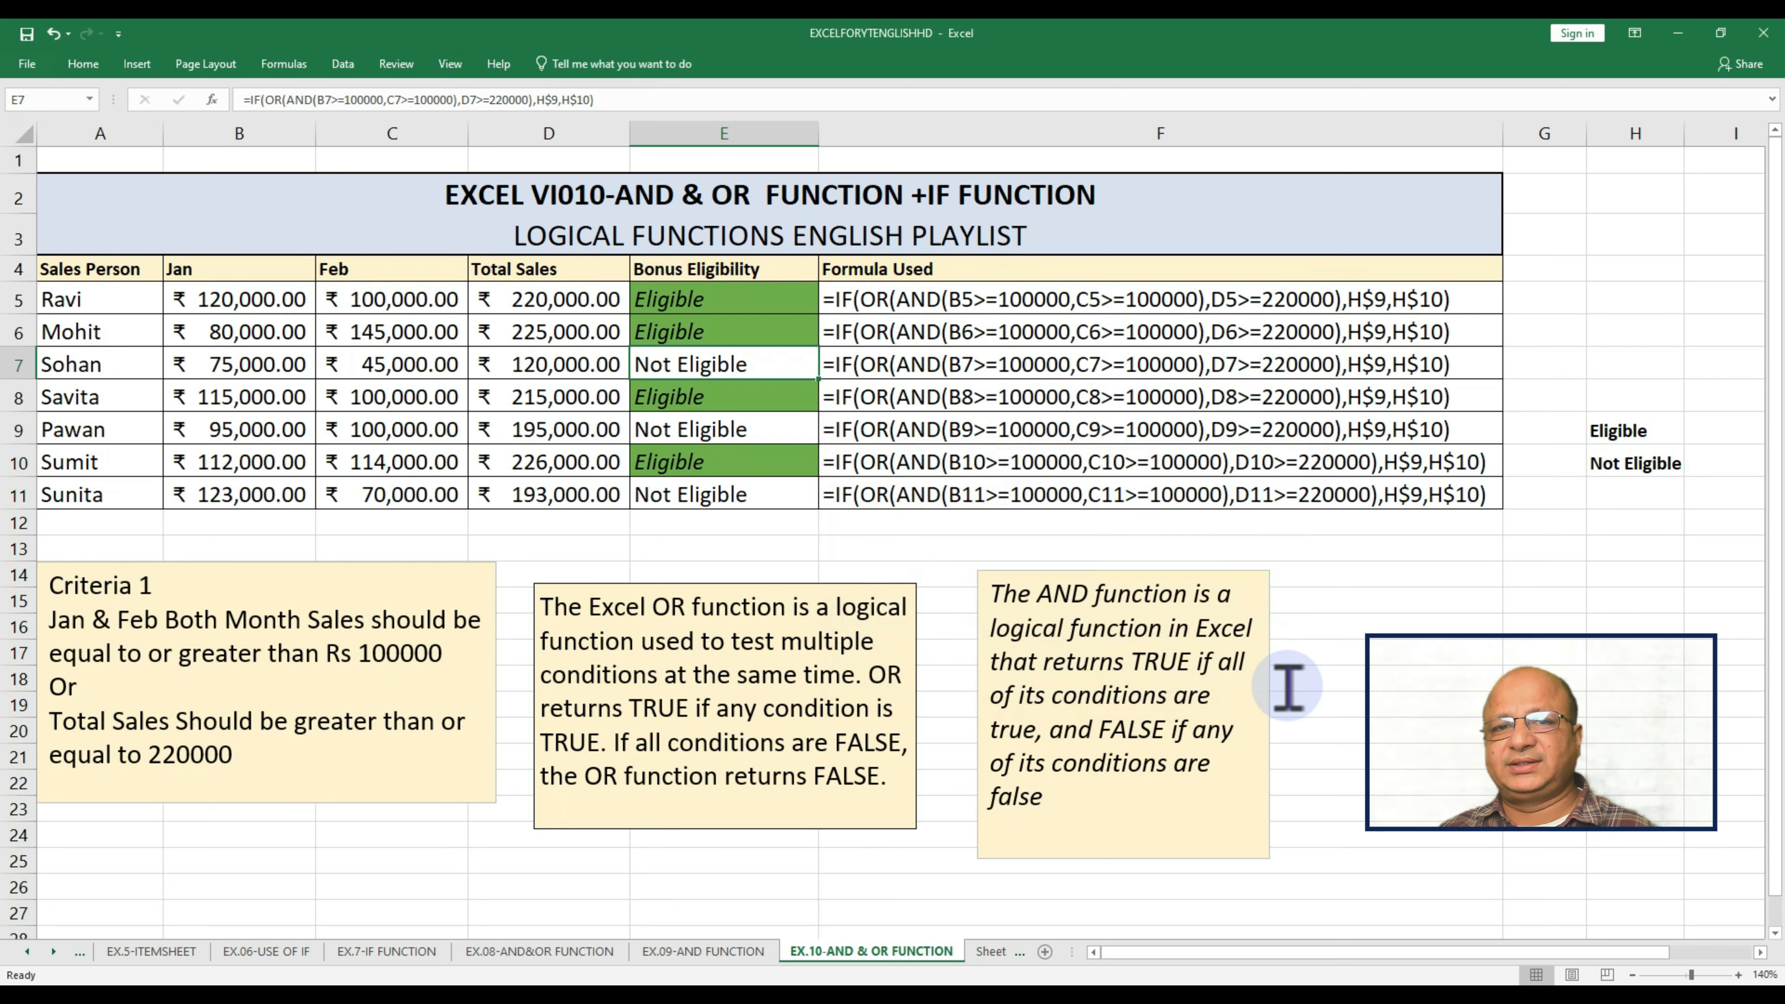
# - Review the sales data, bonus results and formula texts in A5:F11
pyautogui.click(1065, 521)
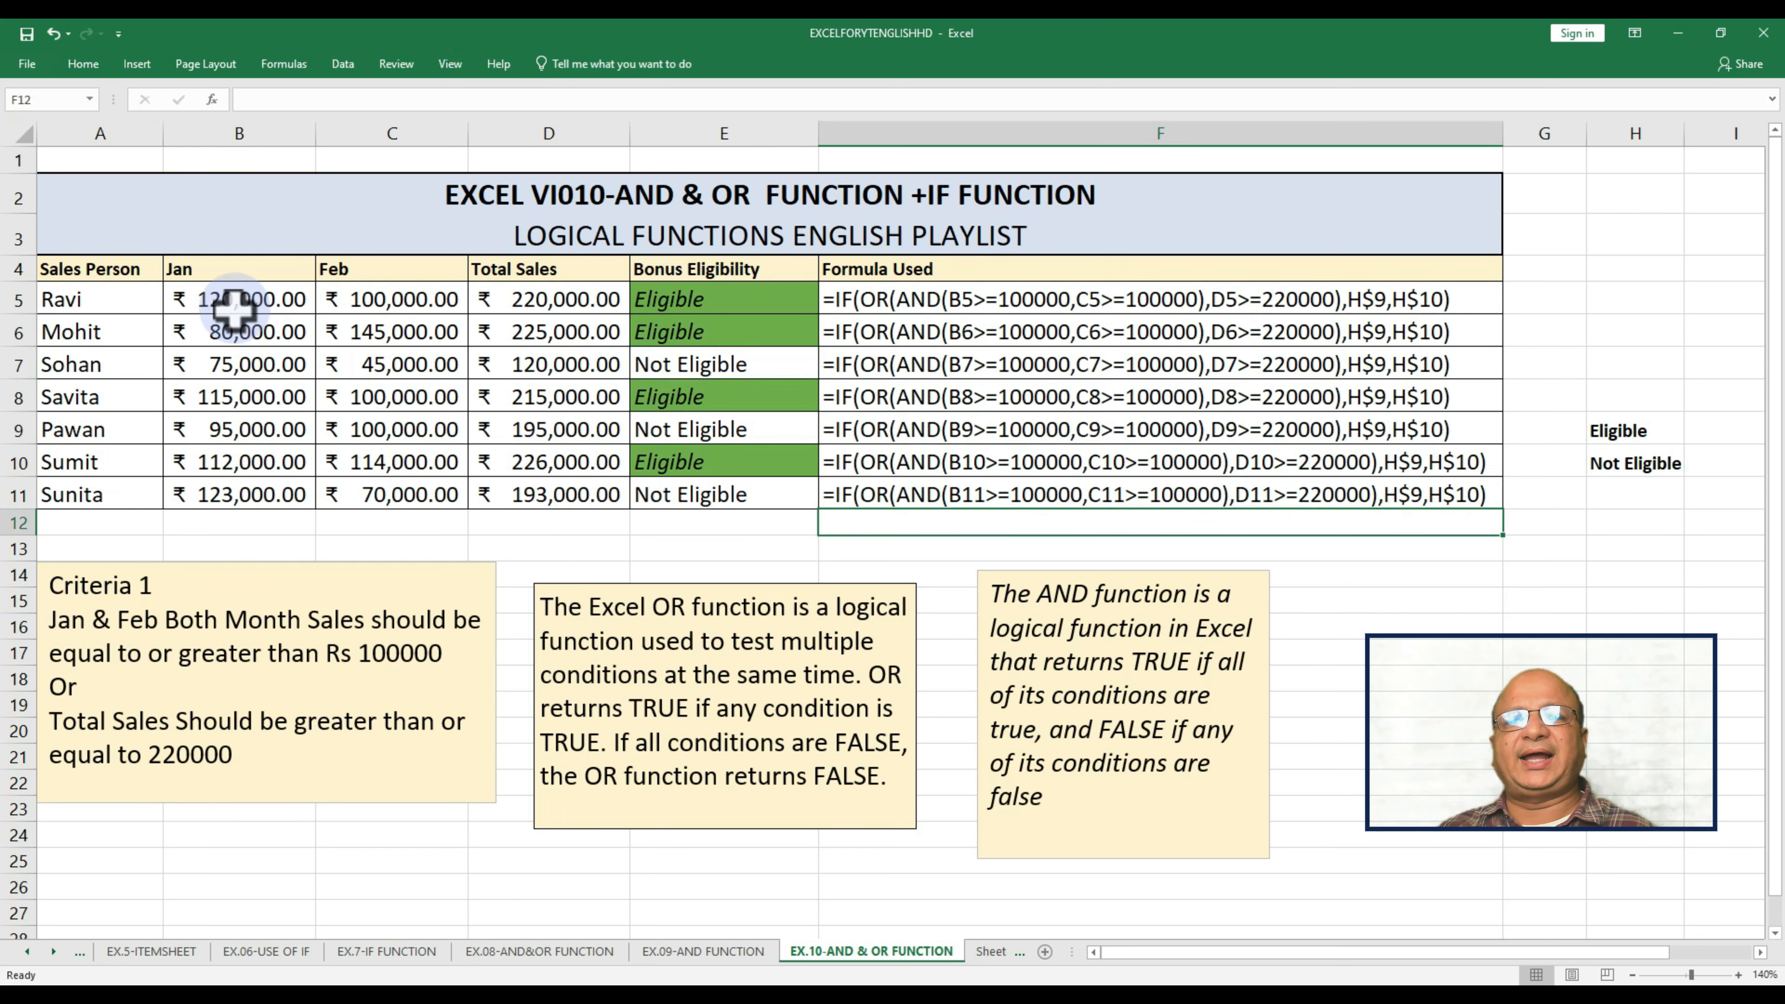
pyautogui.moveTo(70, 289); pyautogui.dragTo(1009, 484)
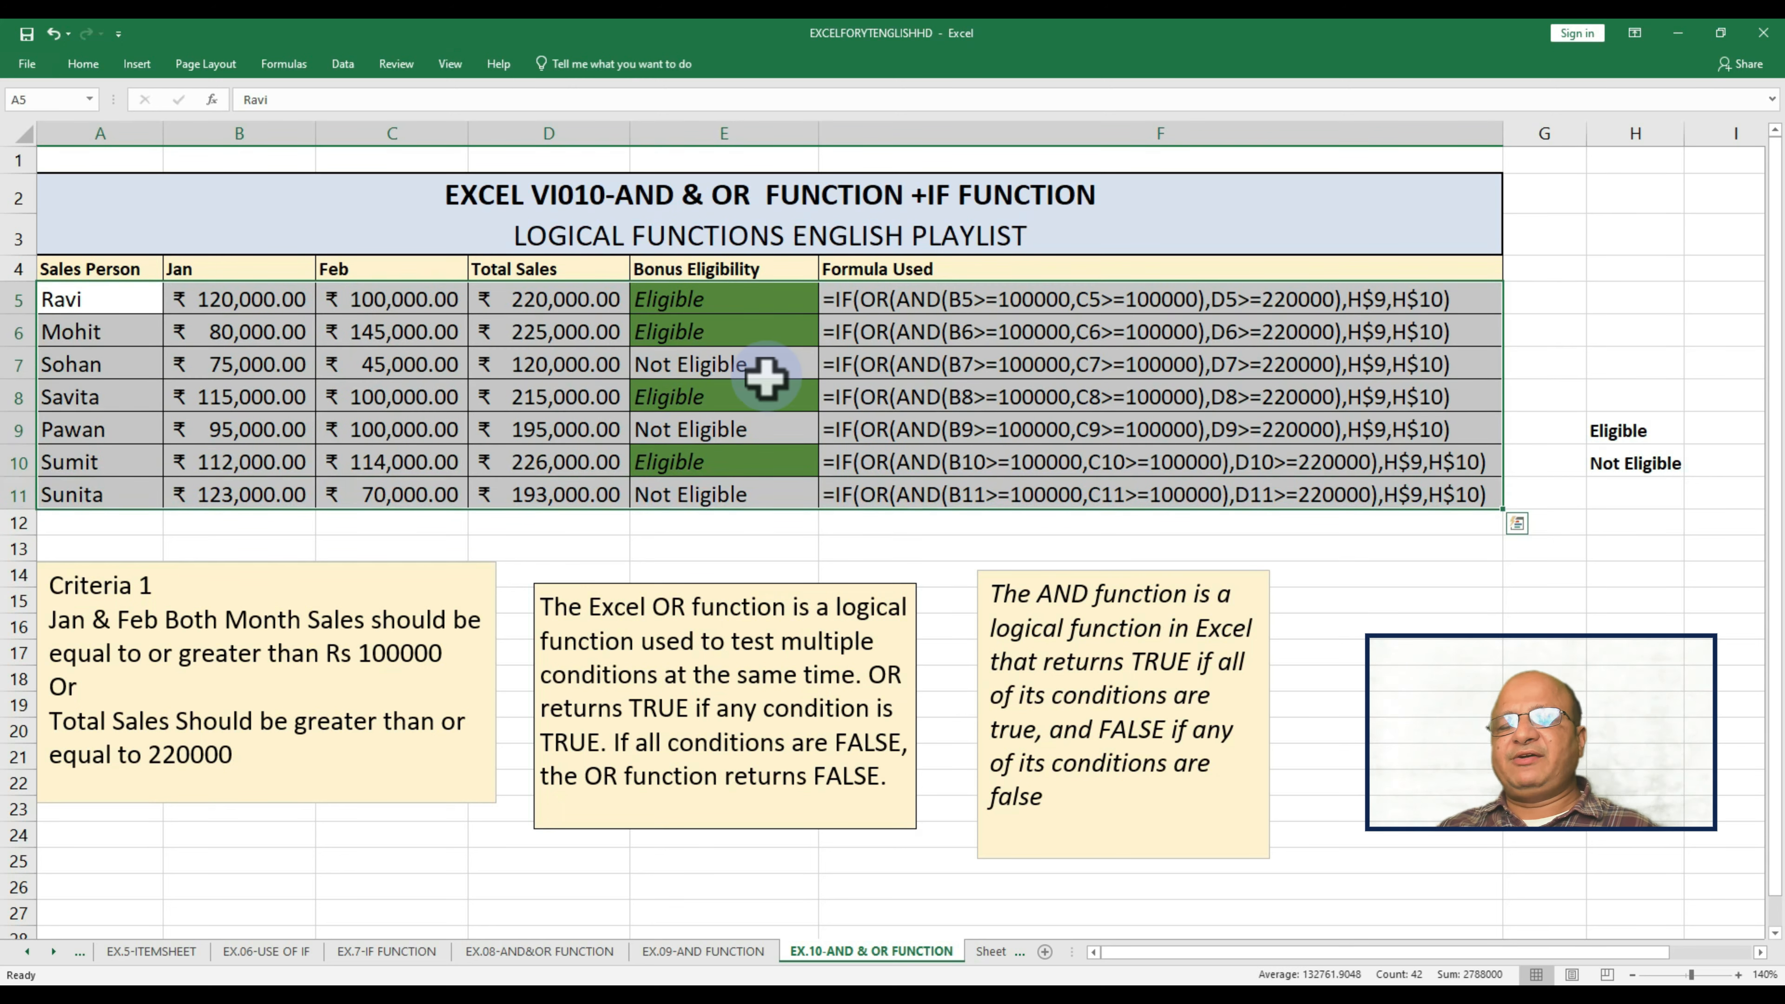
pyautogui.click(762, 559)
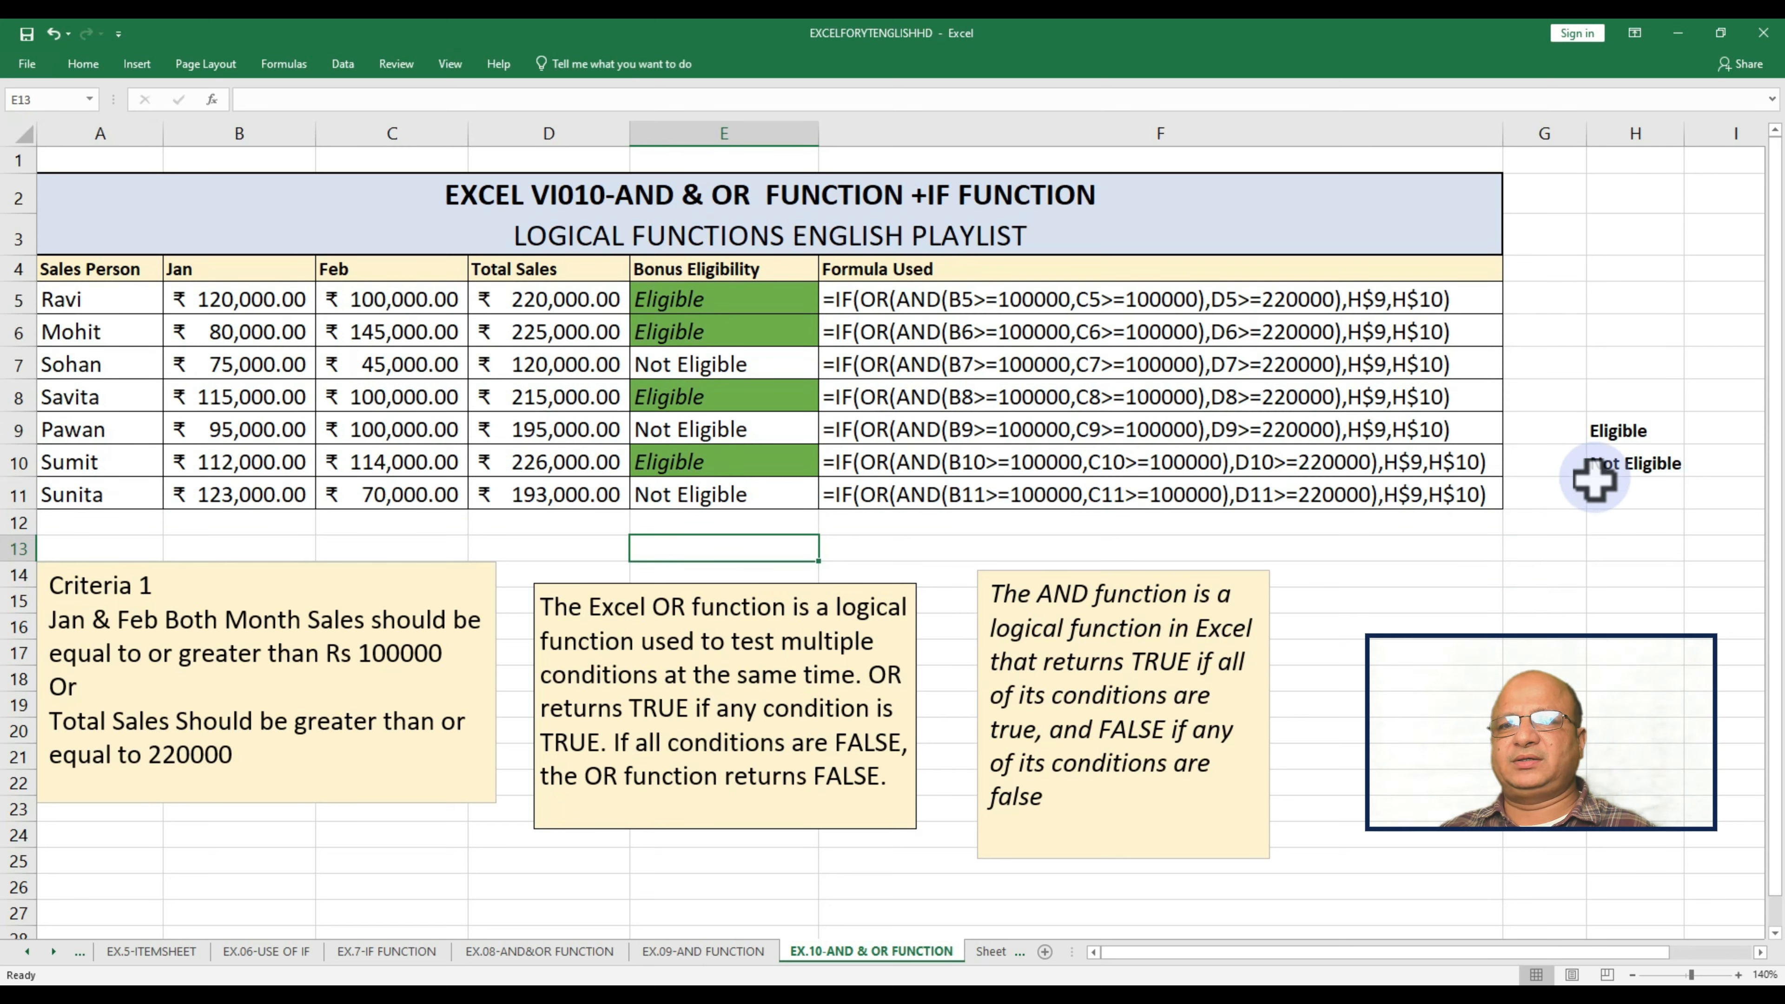
# - Replace the Not Eligible text in H10 with "Better Luck Next Time"
pyautogui.click(1610, 429)
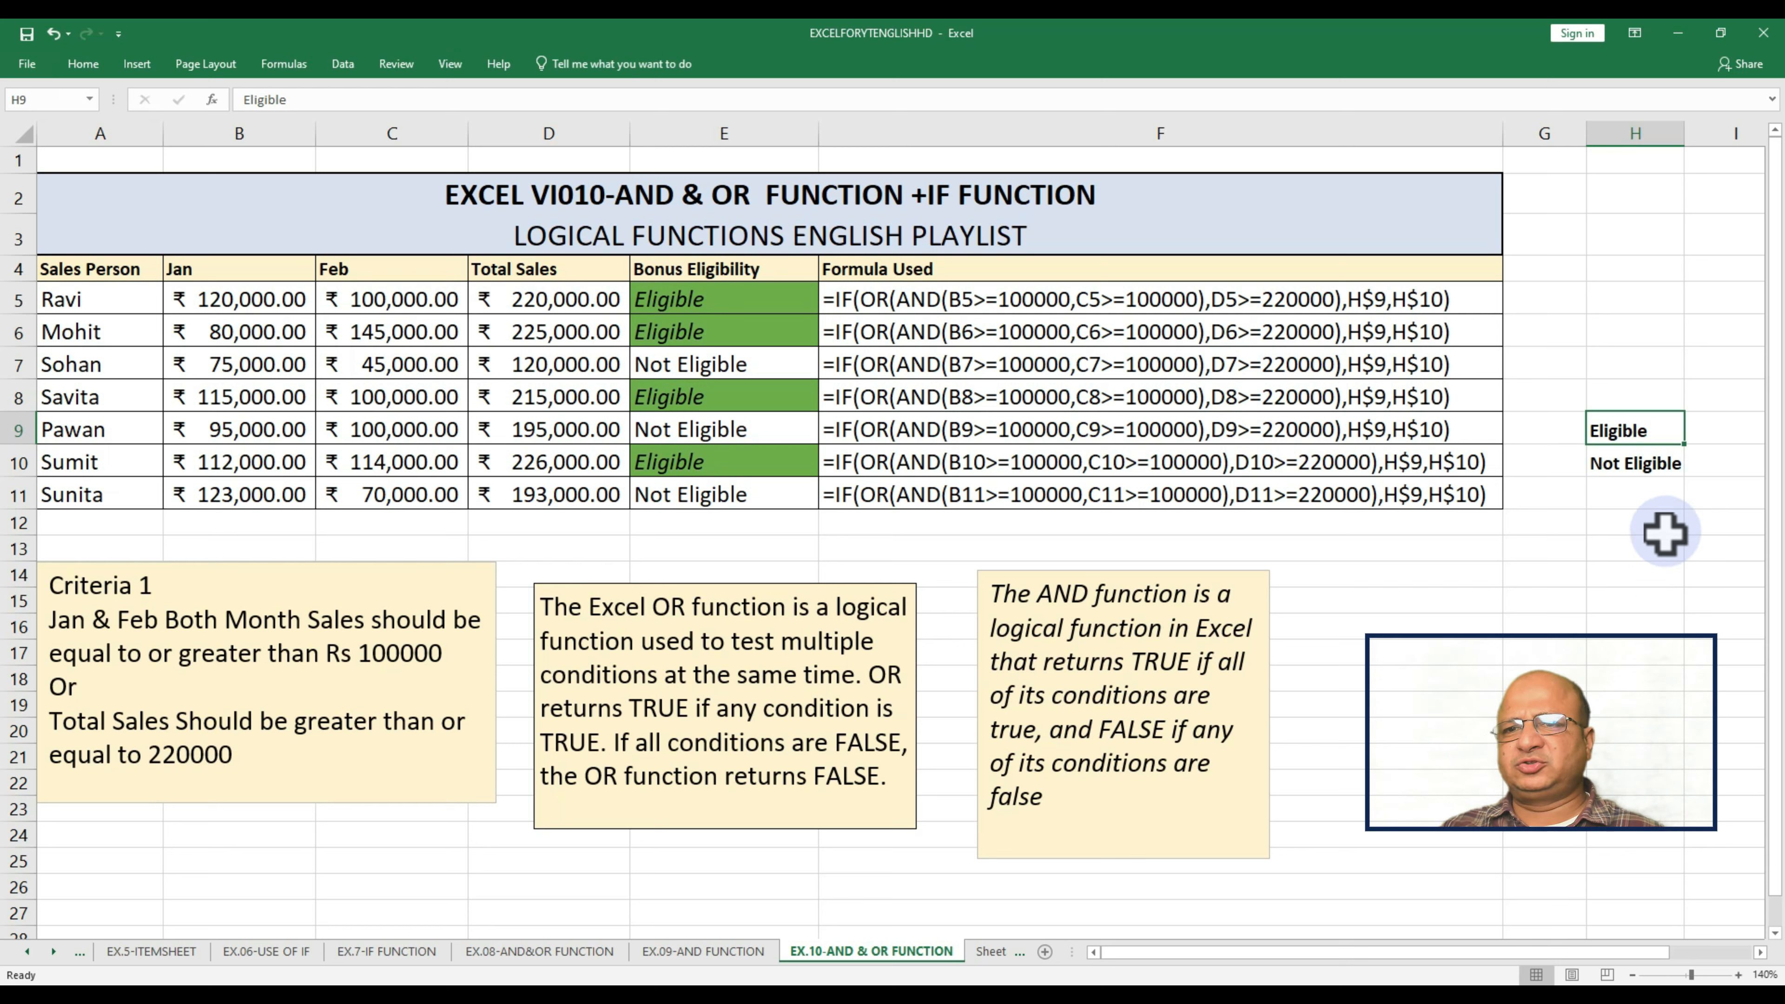
pyautogui.click(1638, 463)
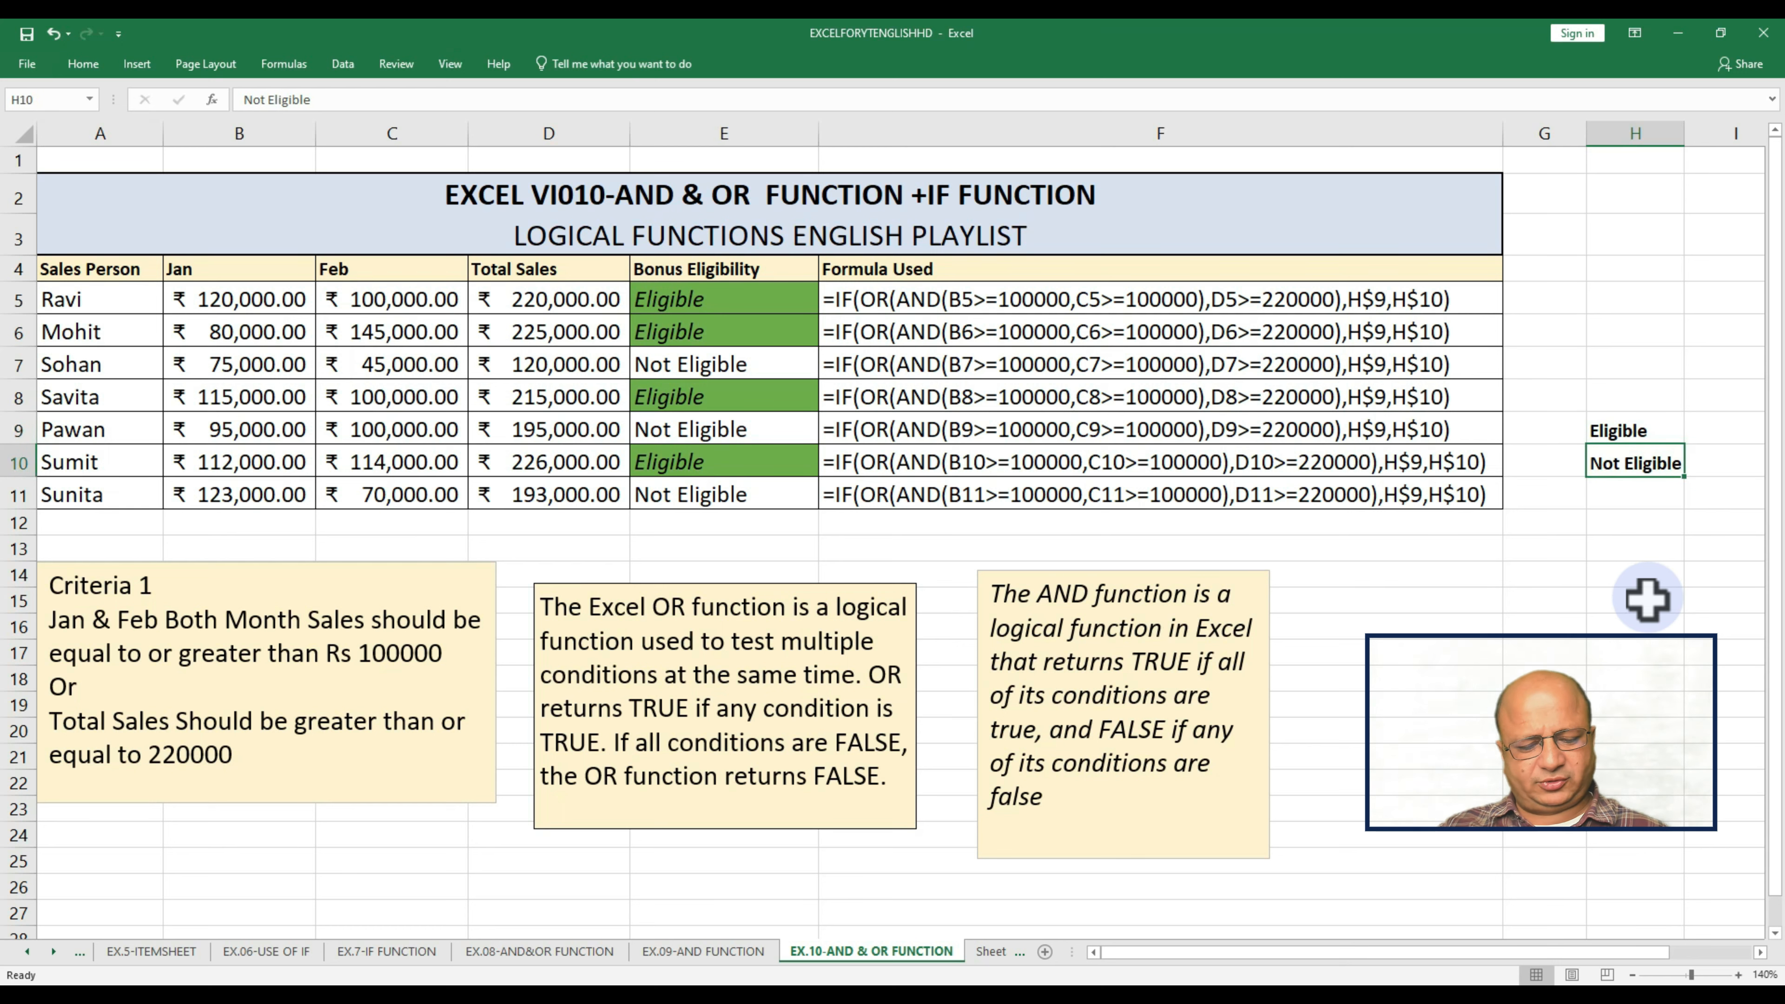
pyautogui.write('Bett')
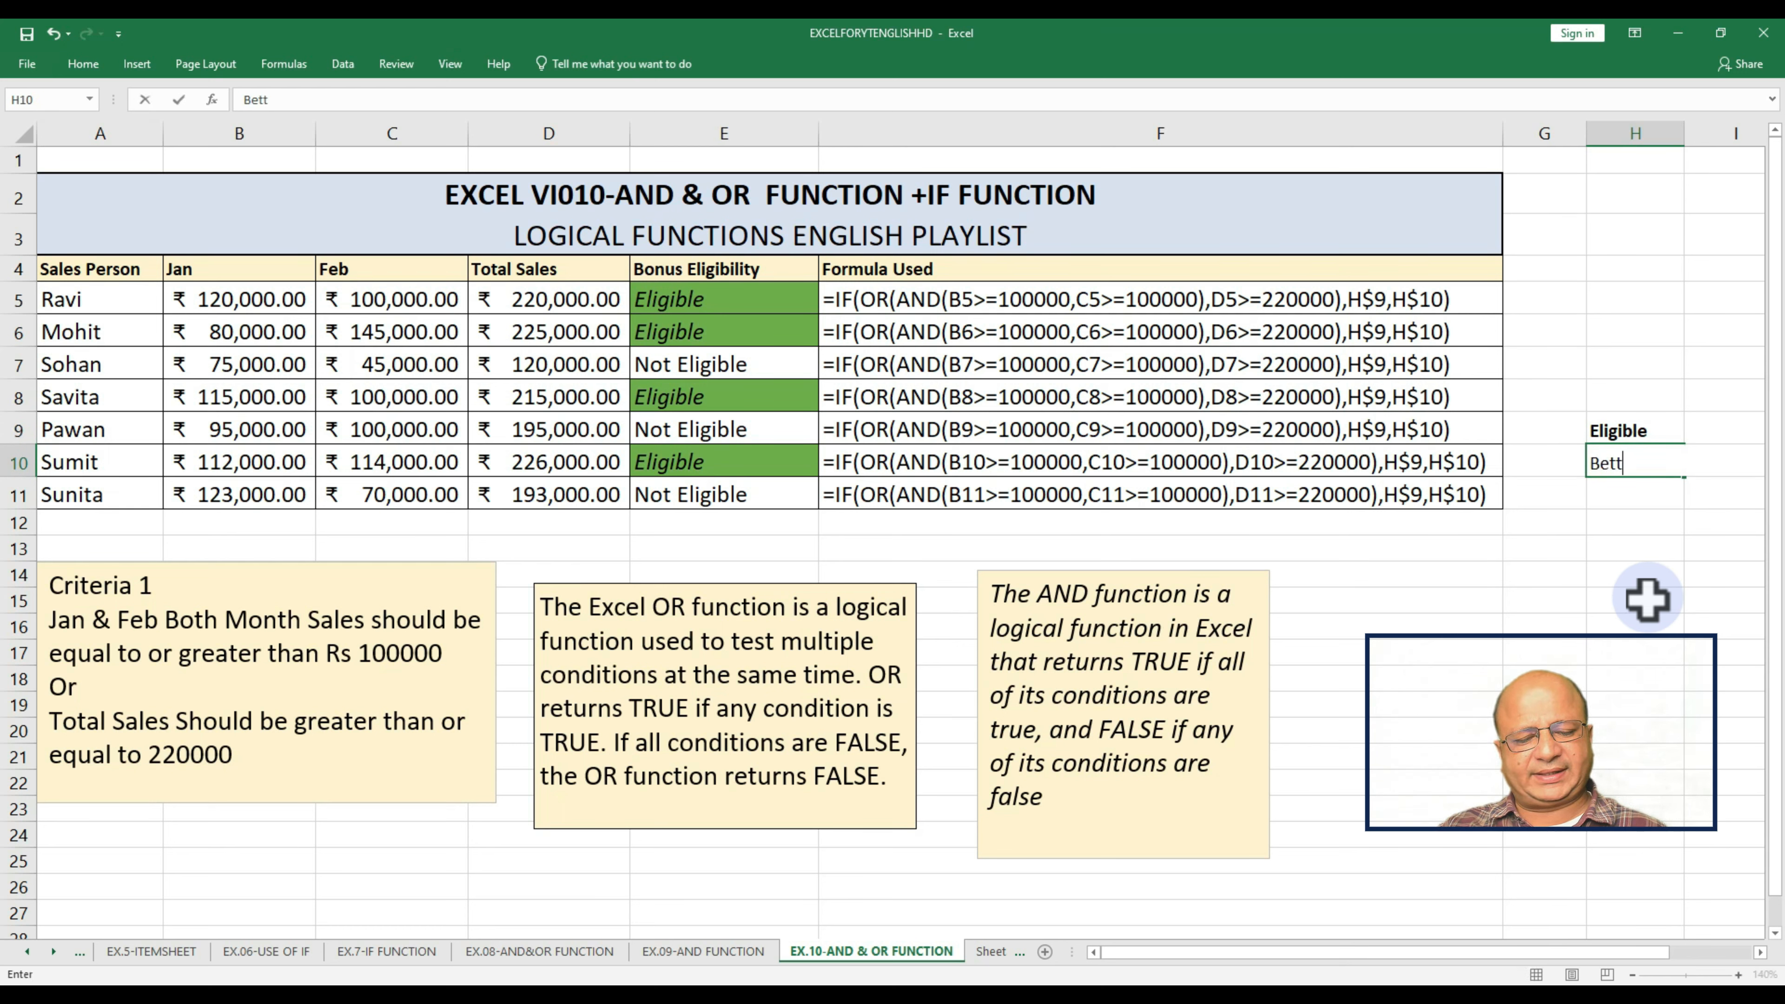
pyautogui.write('er Luck Next')
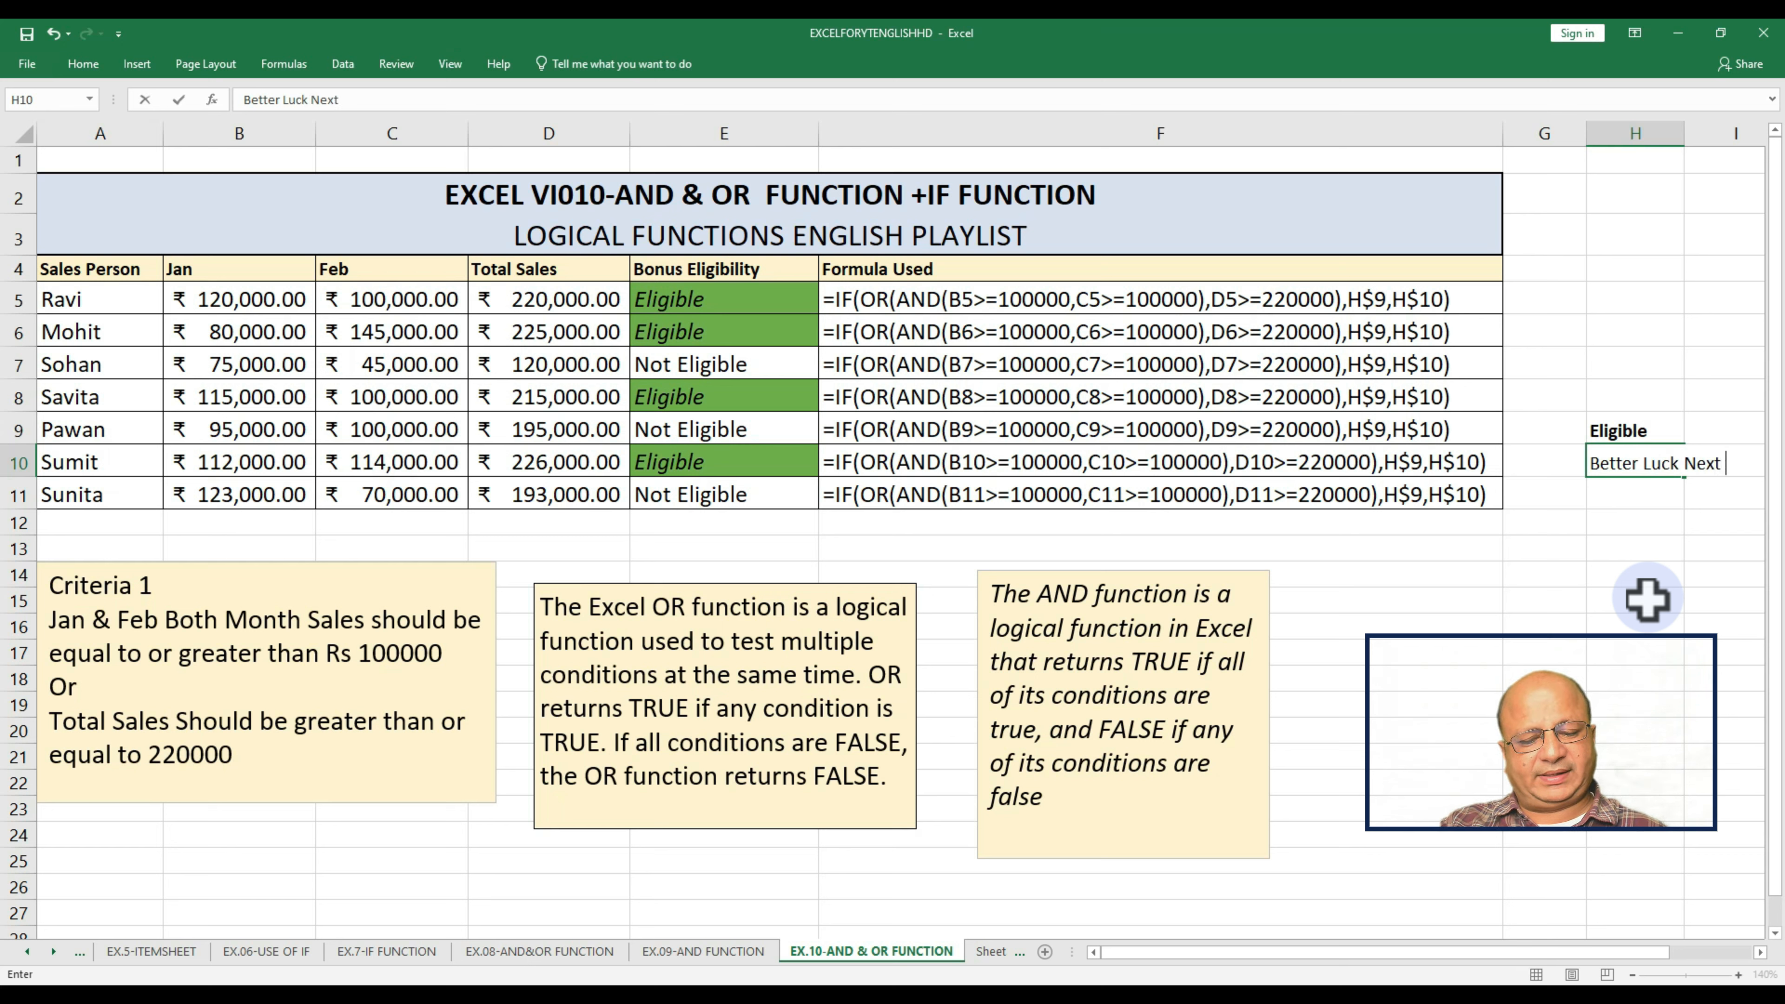
pyautogui.write(' Time')
pyautogui.press('Return')
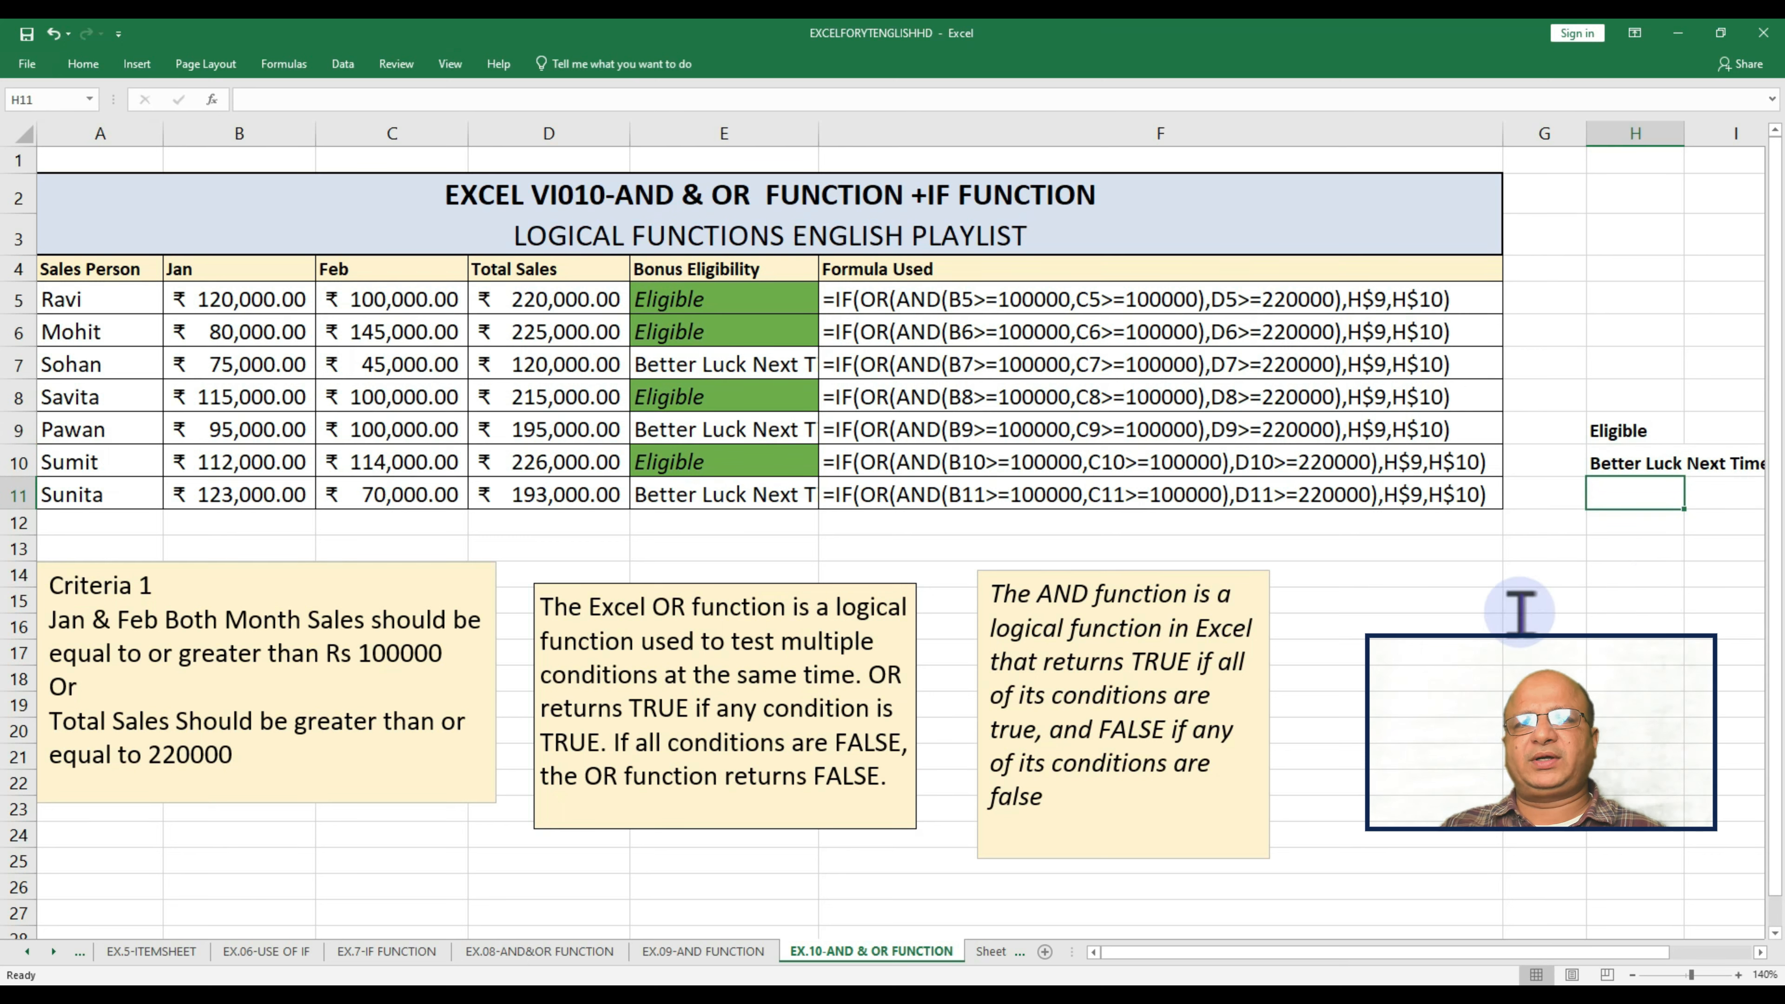
# - Review the Bonus Eligibility results in E5:E11 and inspect the cell references in the E5 formula, including H$9 and H$10
pyautogui.moveTo(731, 302); pyautogui.dragTo(729, 493)
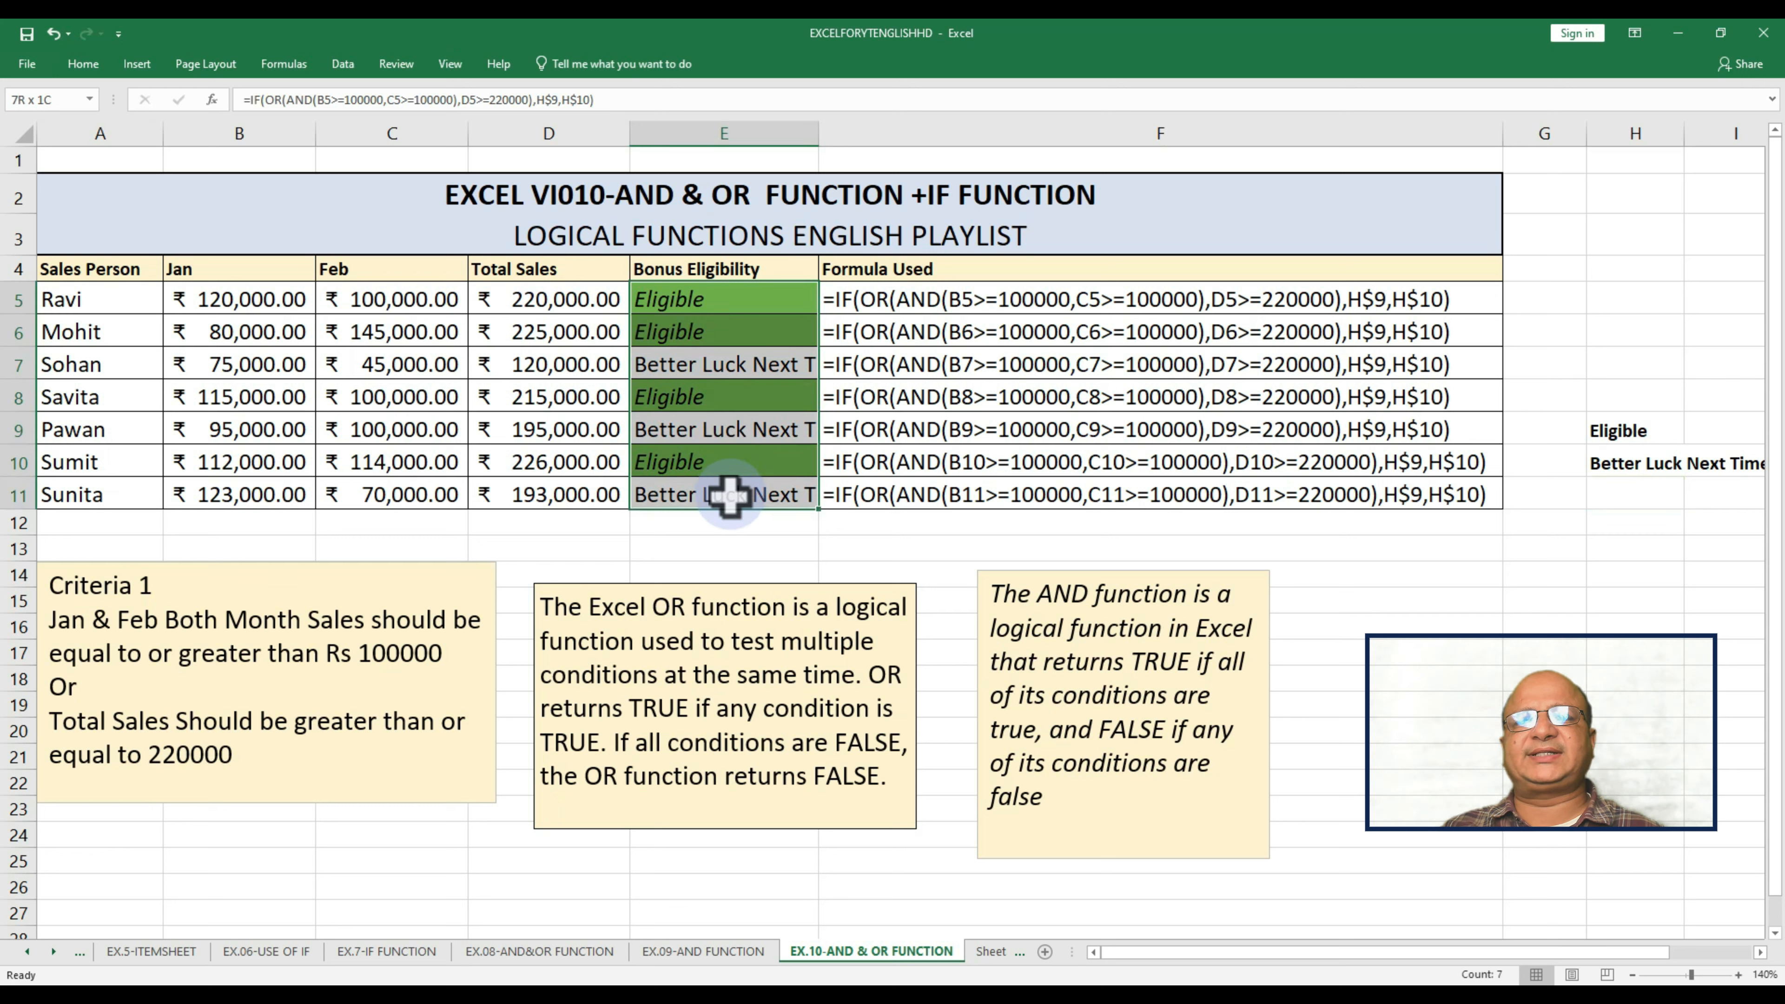
pyautogui.moveTo(718, 364); pyautogui.dragTo(726, 517)
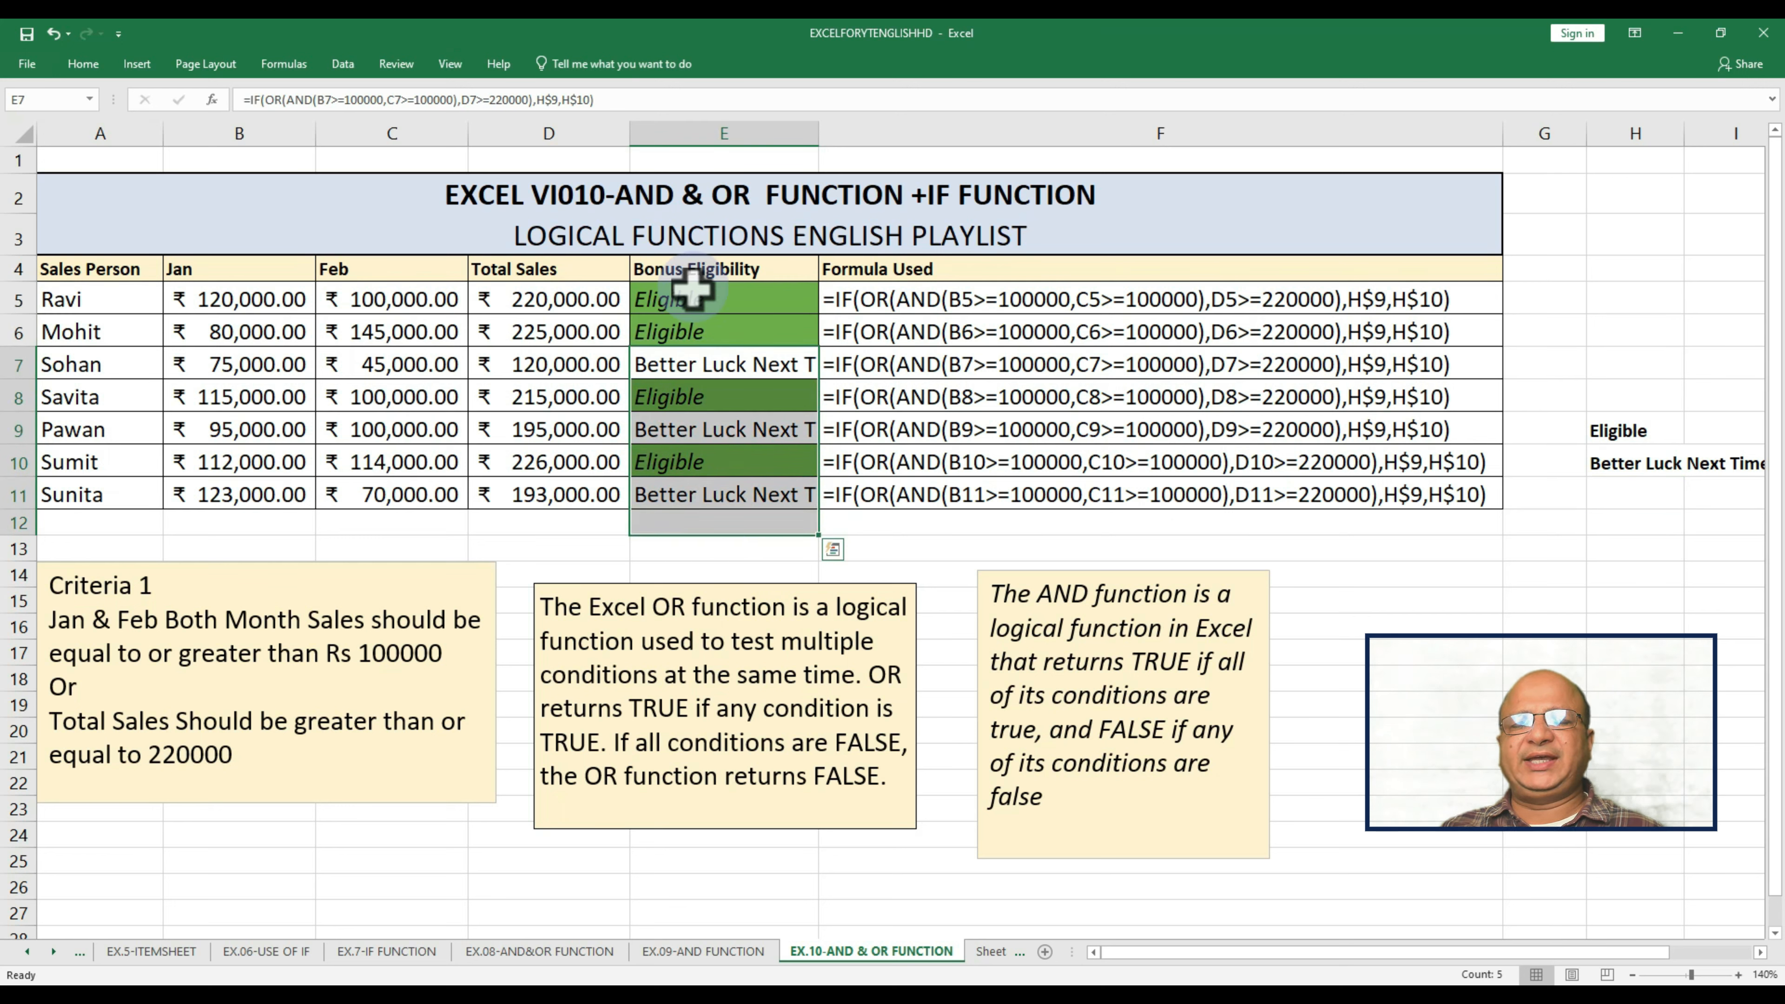
pyautogui.moveTo(692, 299); pyautogui.dragTo(698, 484)
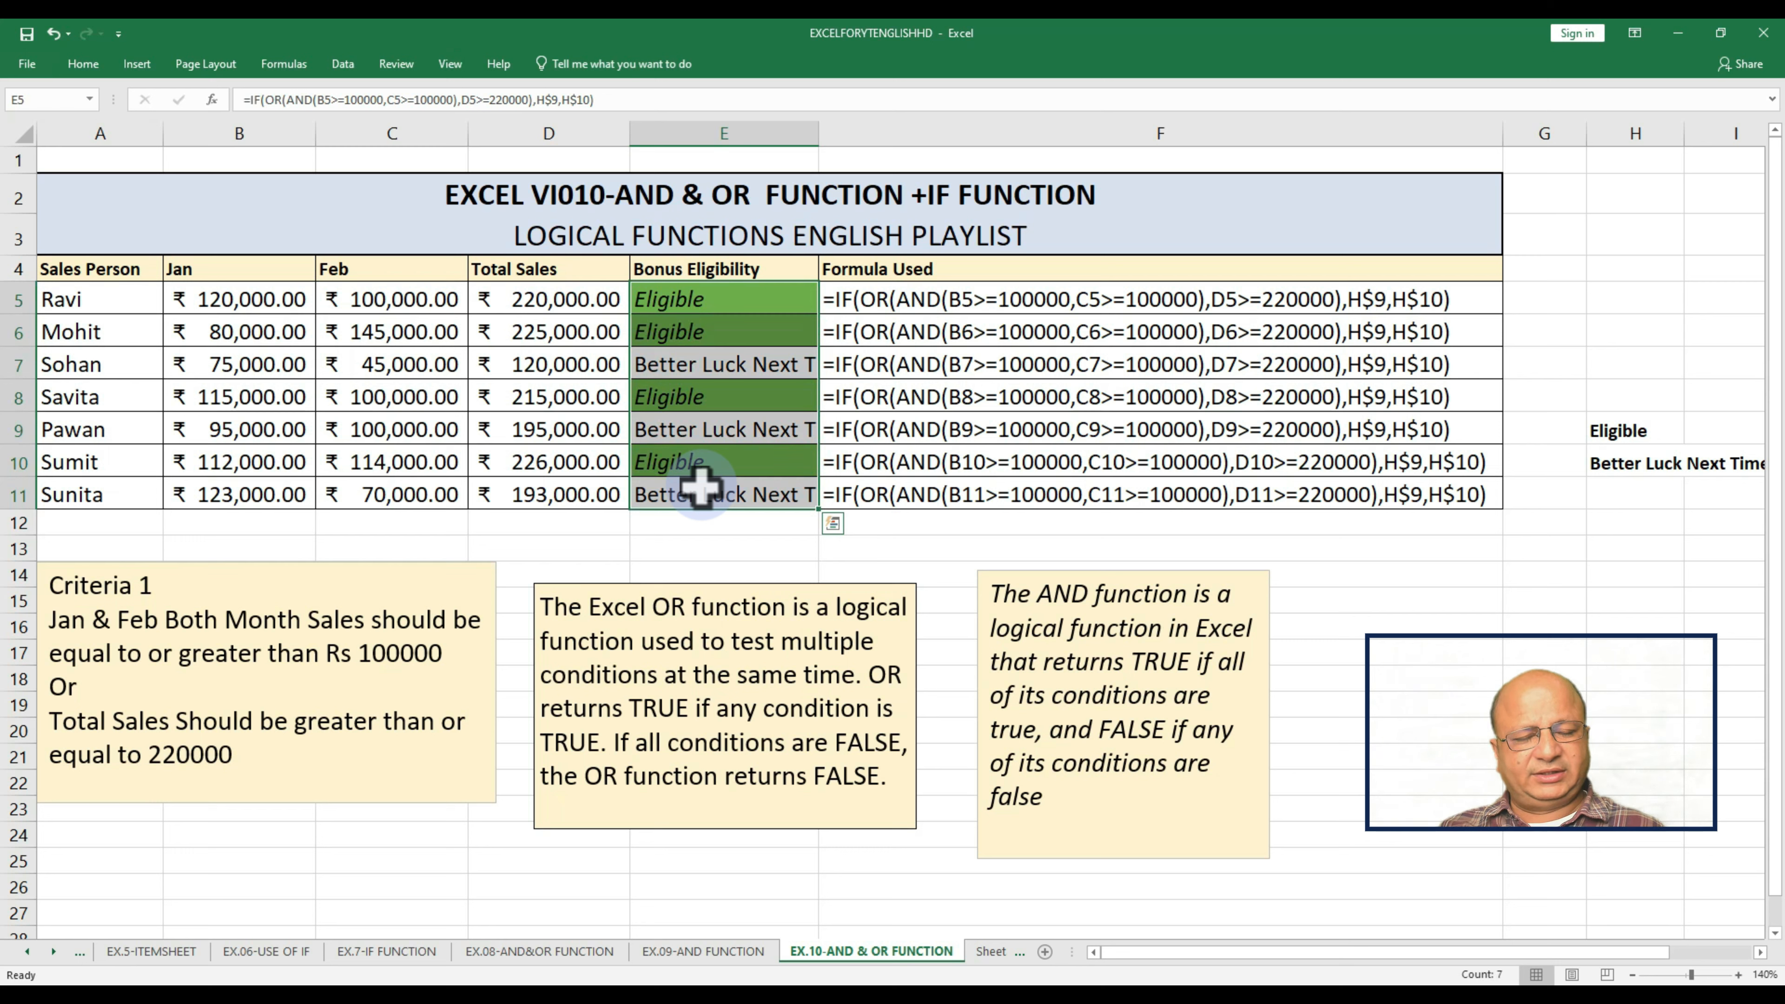
pyautogui.click(700, 300)
pyautogui.press('F2')
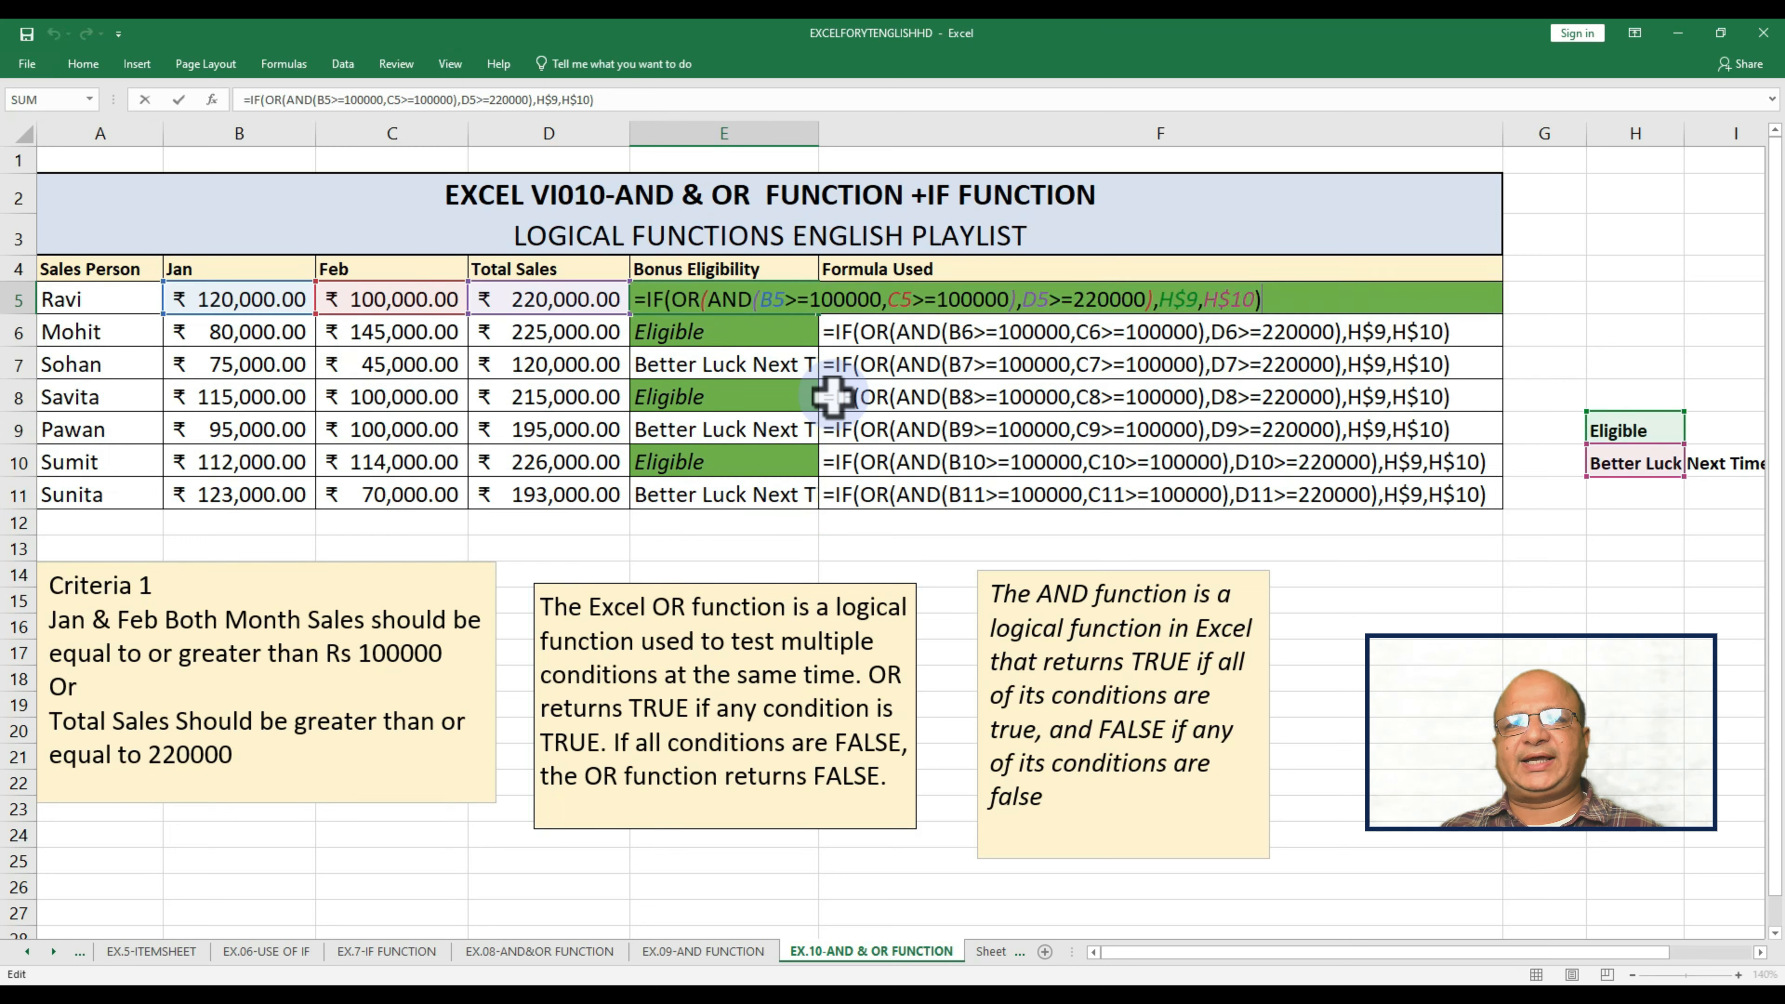